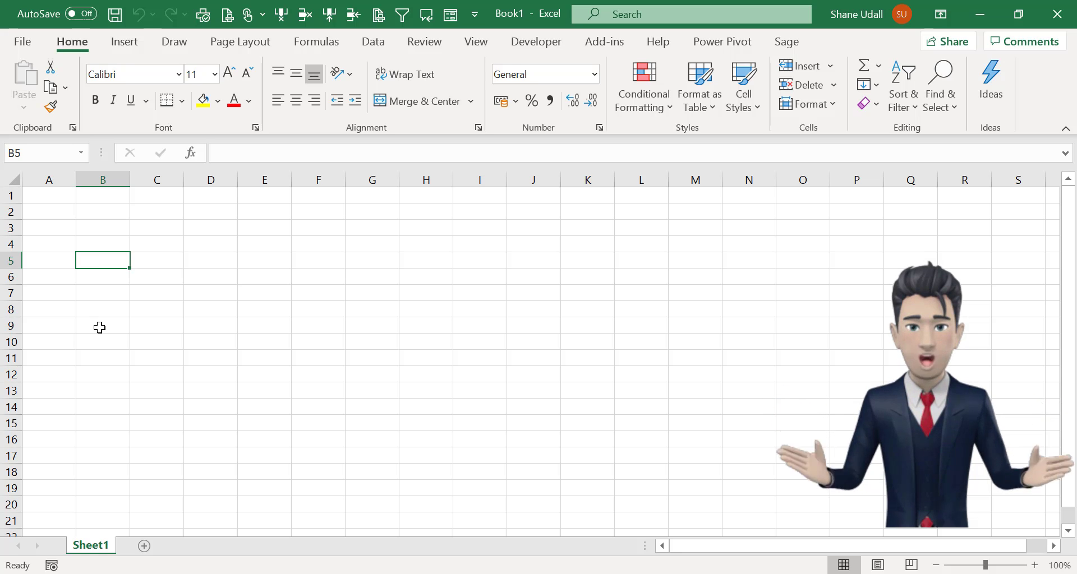
Step: Enter the headers Date, Customer, Reference, Analysis and Value in cells B5 through F5
{"action": "type", "text": "Date"}
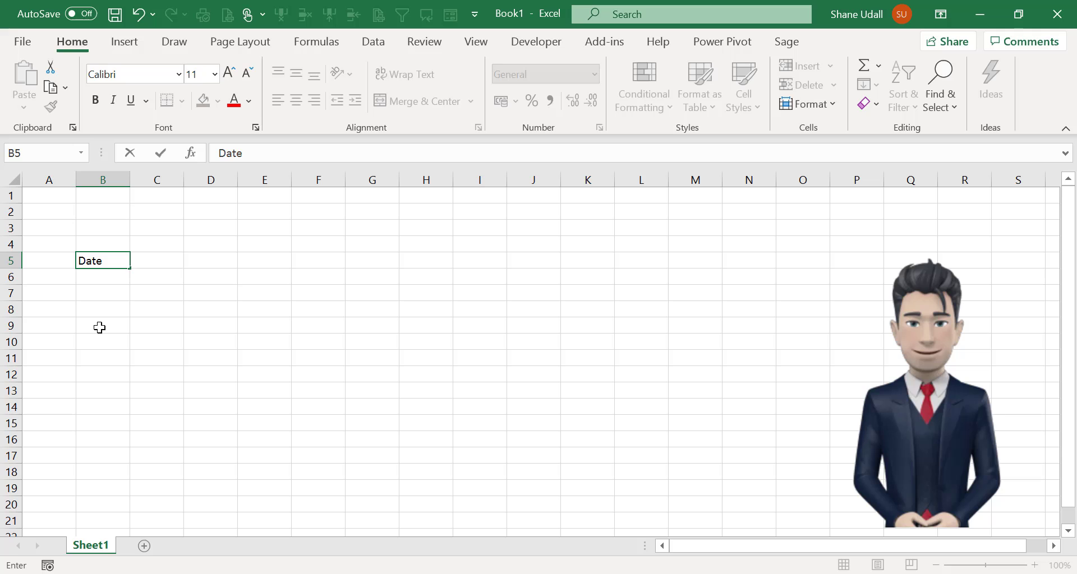
{"action": "key", "text": "Tab"}
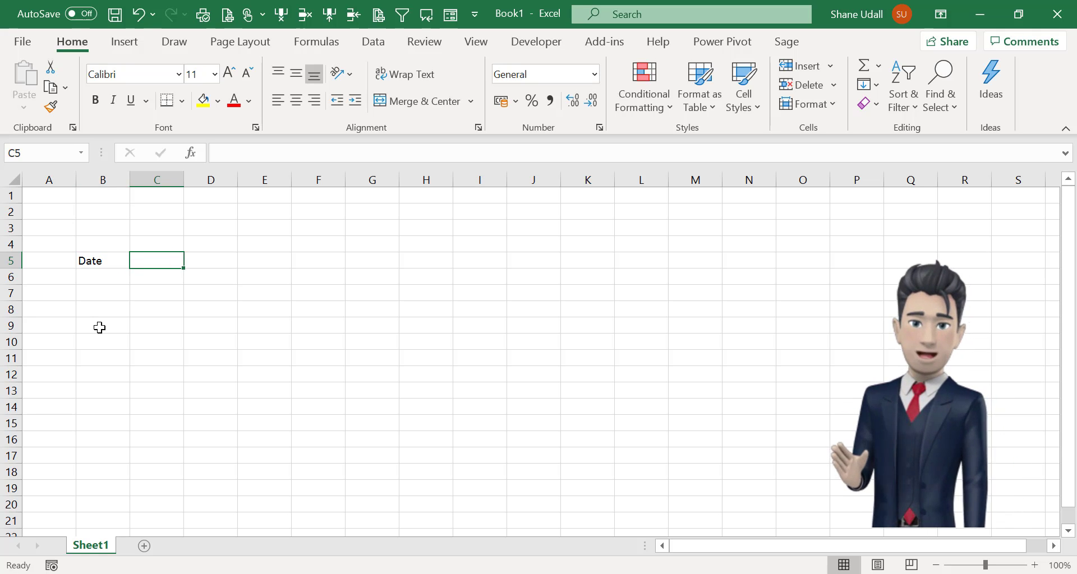
{"action": "type", "text": "Cust"}
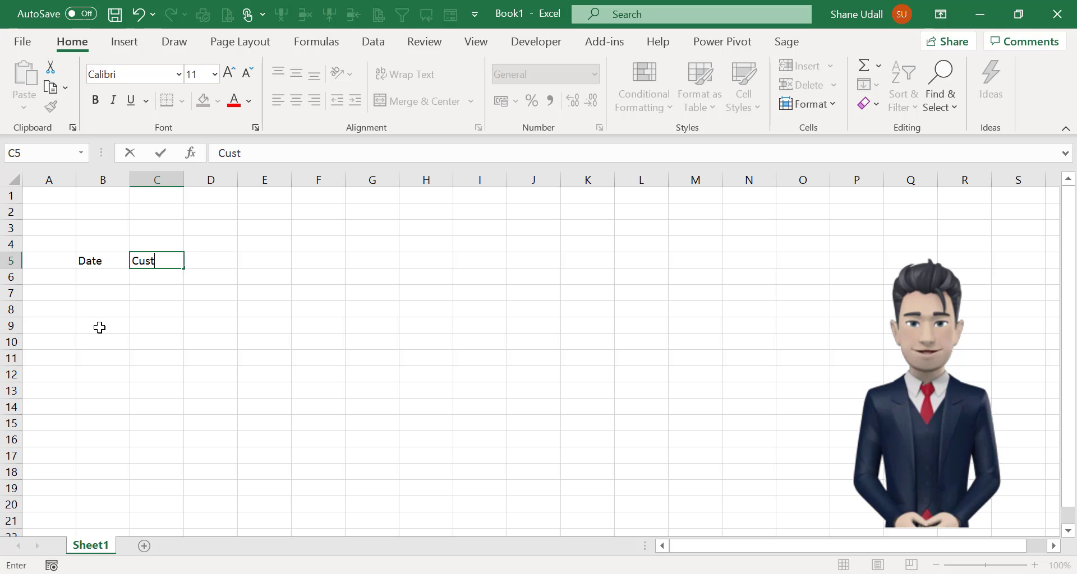
{"action": "type", "text": "omer"}
{"action": "key", "text": "Tab"}
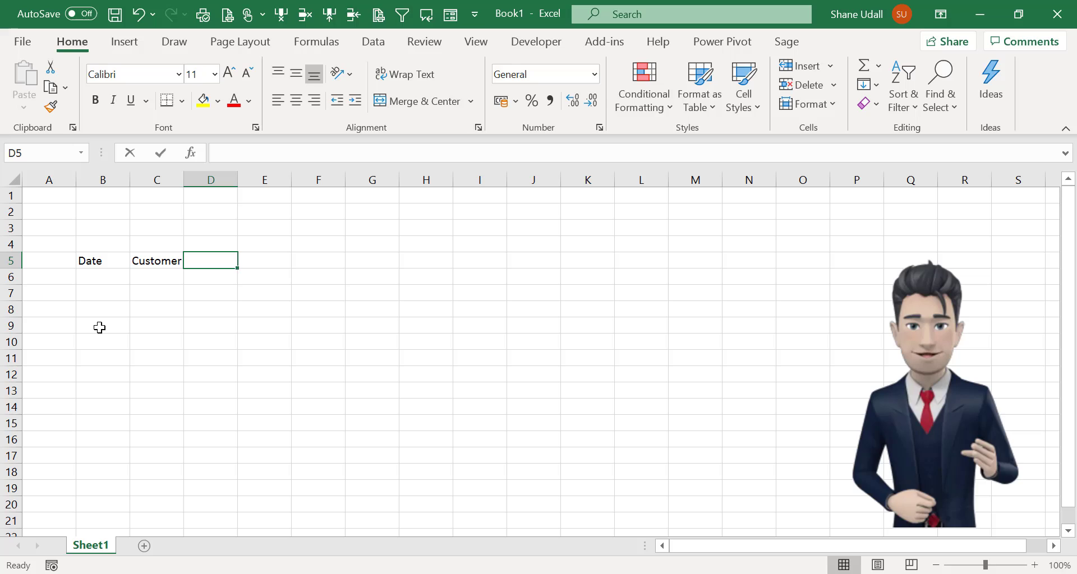
{"action": "type", "text": "Reference"}
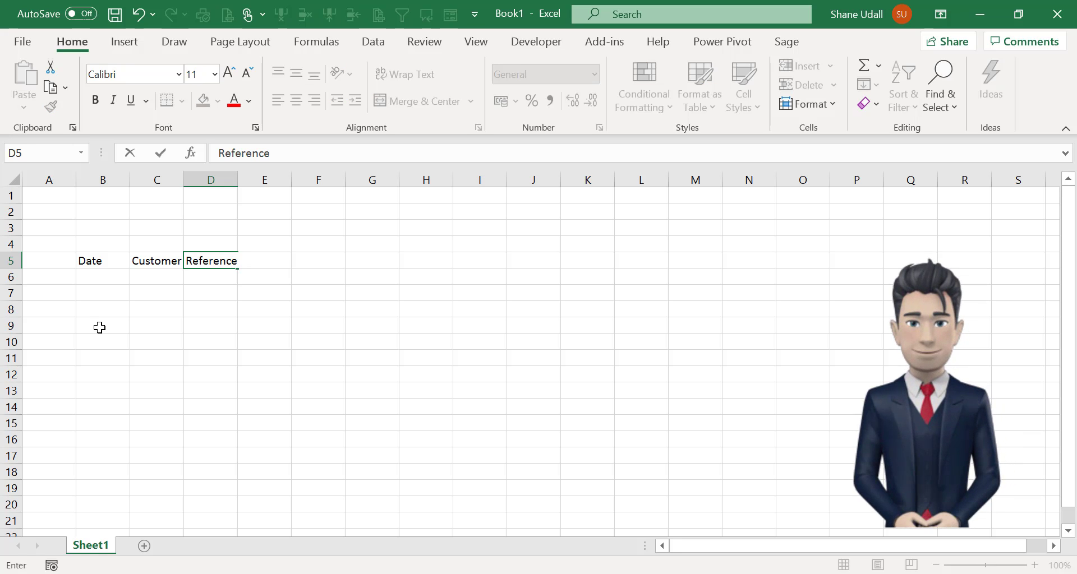
{"action": "key", "text": "Tab"}
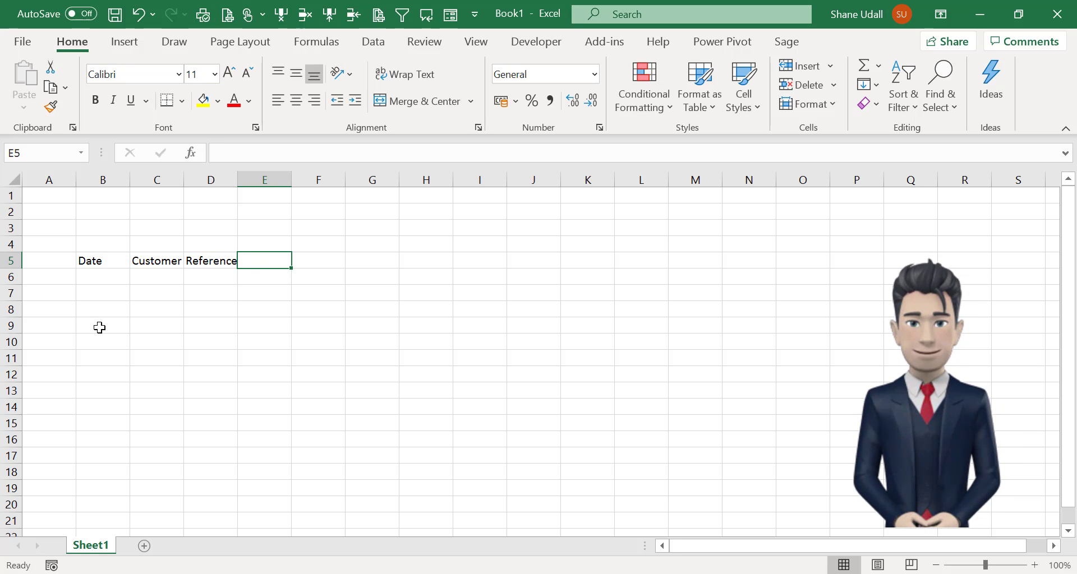
{"action": "type", "text": "Ana"}
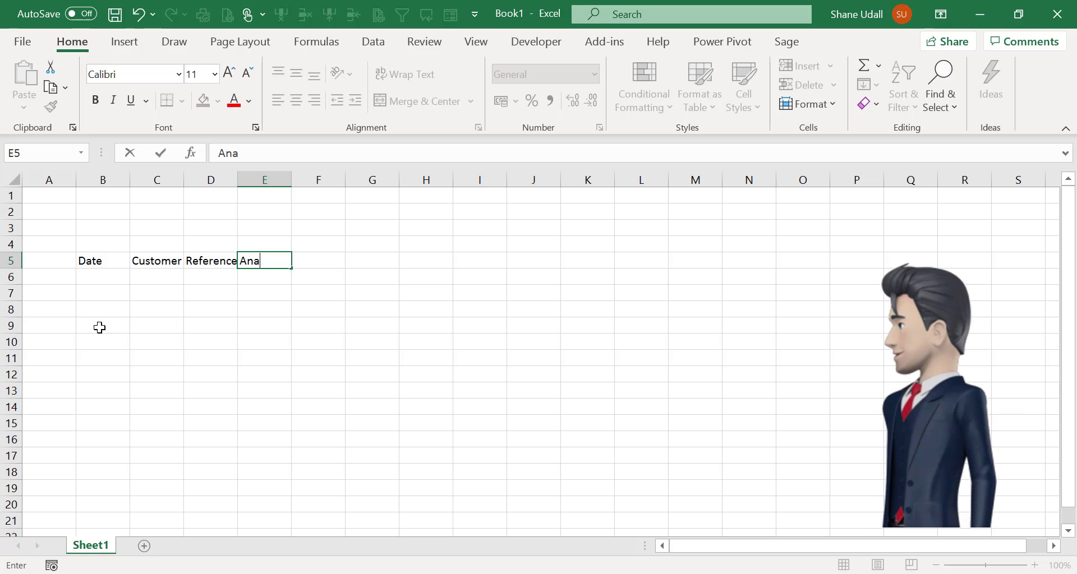
{"action": "type", "text": "lysis"}
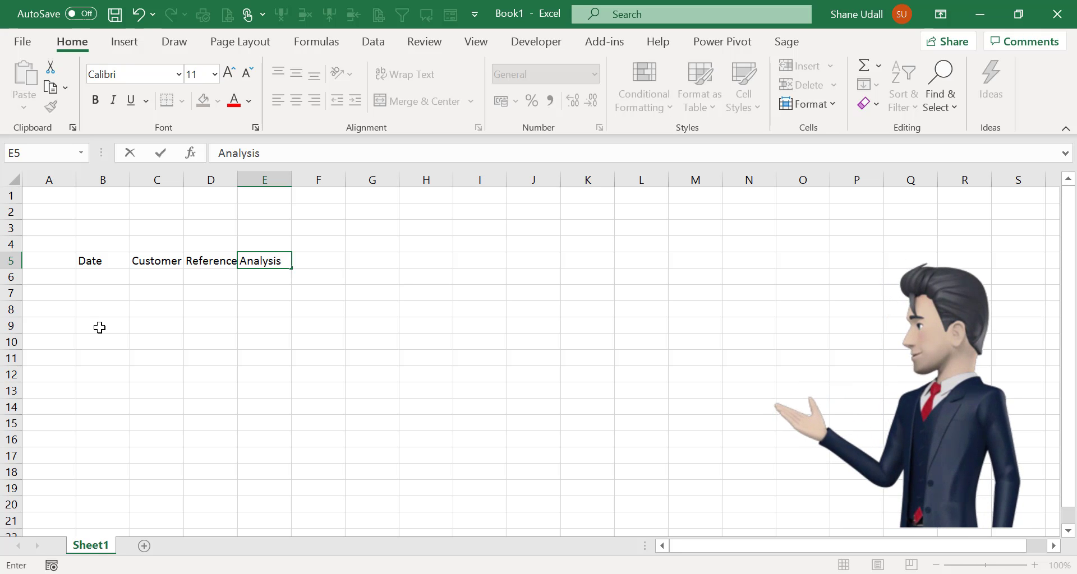
{"action": "key", "text": "Tab"}
{"action": "type", "text": "Va"}
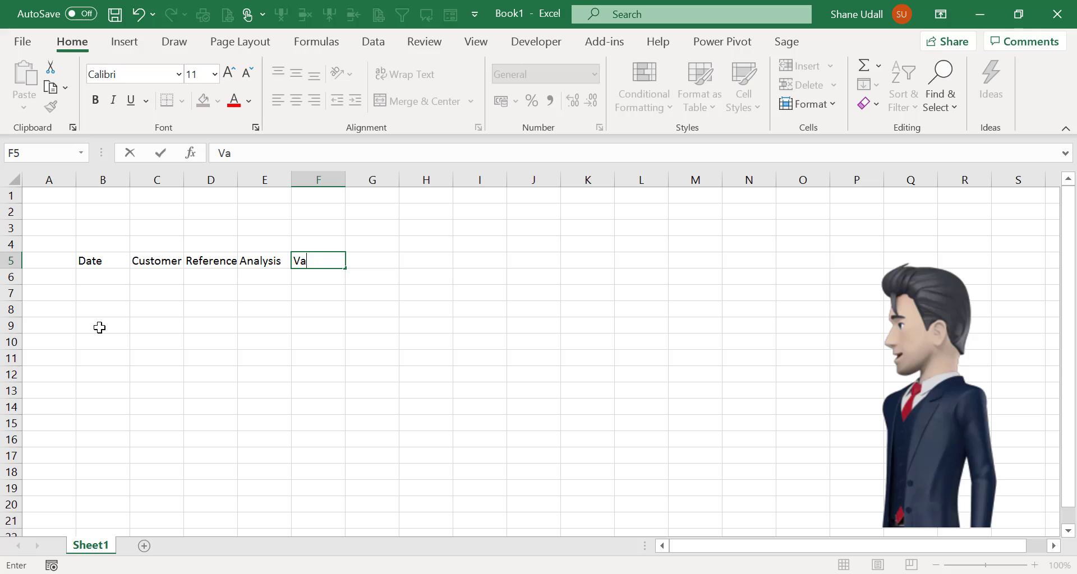
{"action": "type", "text": "lue"}
{"action": "key", "text": "Return"}
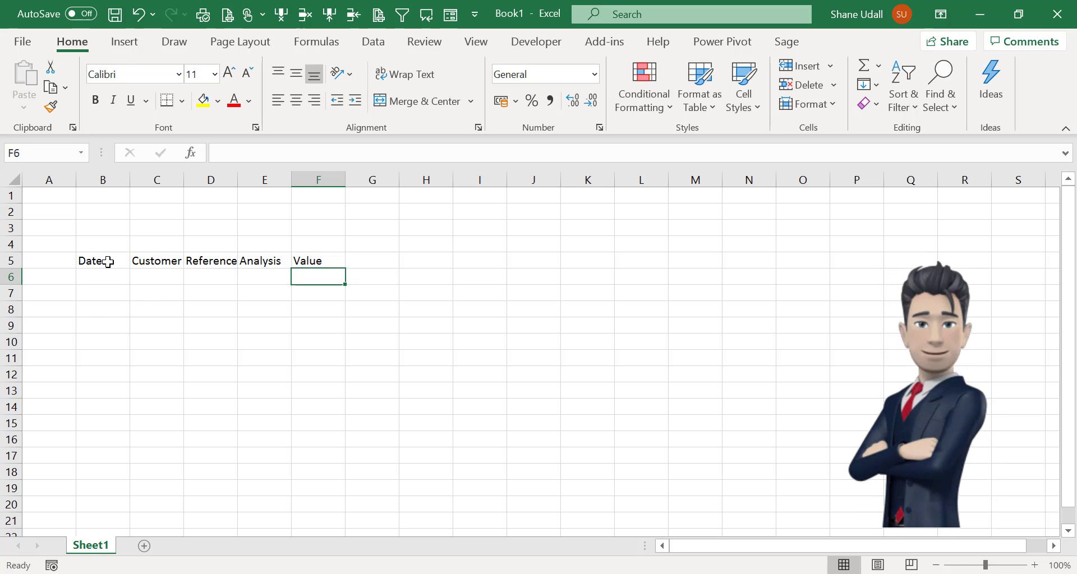
Step: Apply All Borders to the table range B5:F17
{"action": "mouse_move", "coordinate": [108, 262]}
{"action": "left_mouse_down"}
{"action": "mouse_move", "coordinate": [259, 257]}
{"action": "mouse_move", "coordinate": [295, 311]}
{"action": "mouse_move", "coordinate": [301, 452]}
{"action": "left_mouse_up"}
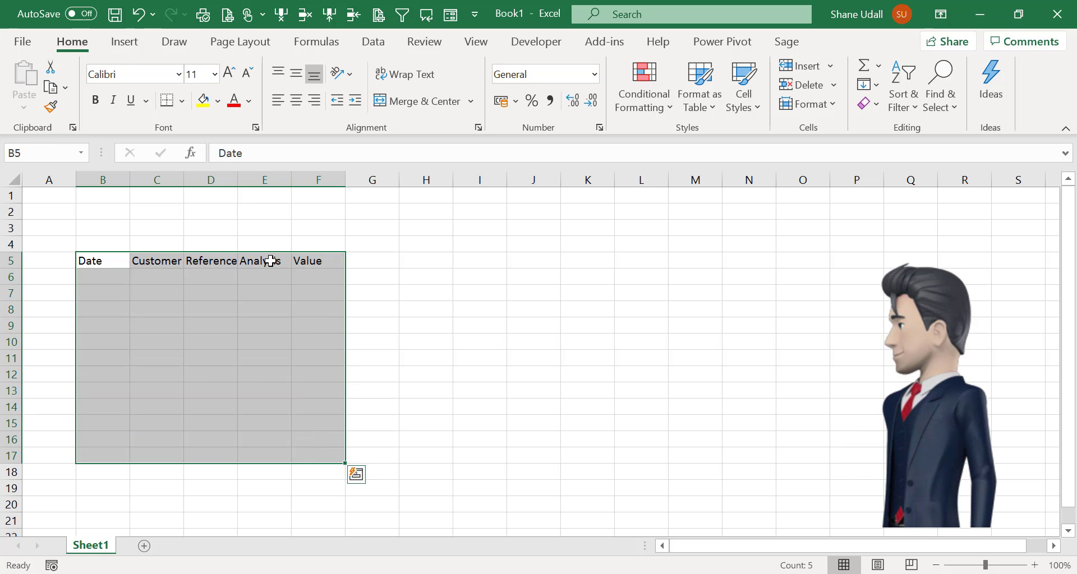
{"action": "left_click", "coordinate": [183, 102]}
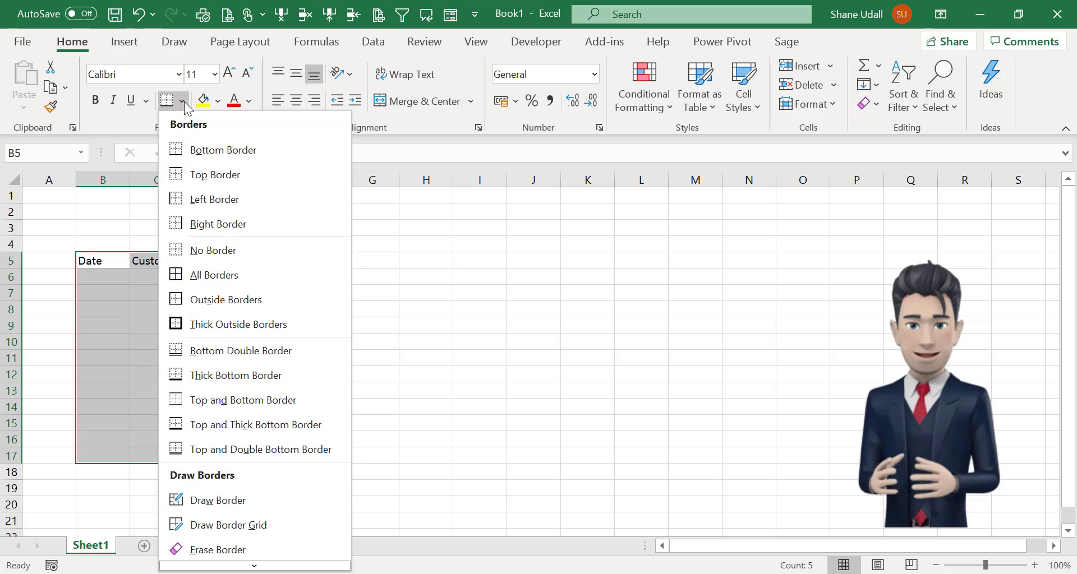
{"action": "left_click", "coordinate": [211, 276]}
{"action": "left_click", "coordinate": [205, 344]}
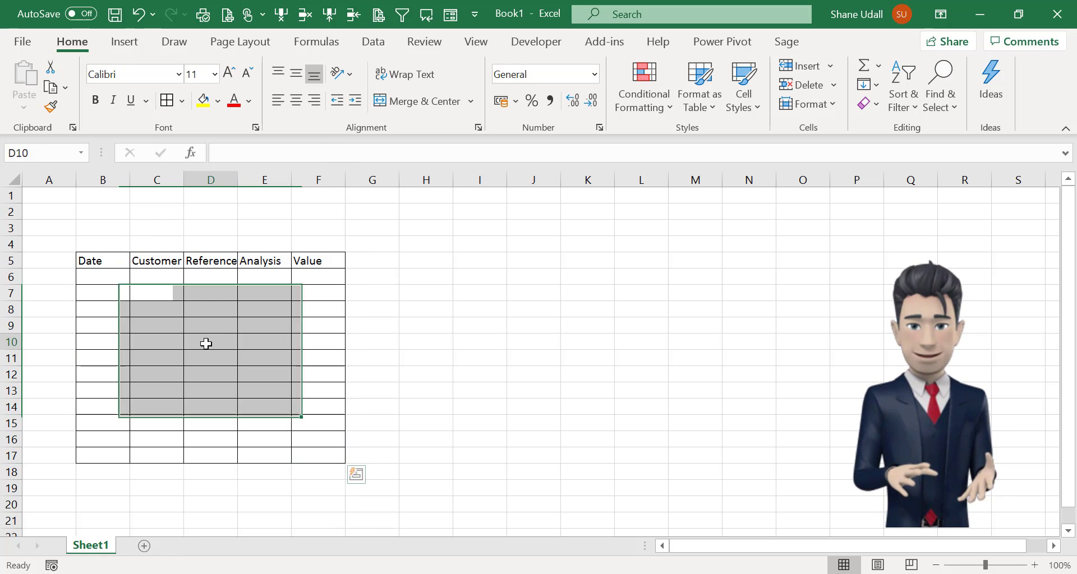
Step: Format the header row B5:F5 with green fill and bold white text
{"action": "left_click_drag", "start_coordinate": [97, 258], "coordinate": [307, 261]}
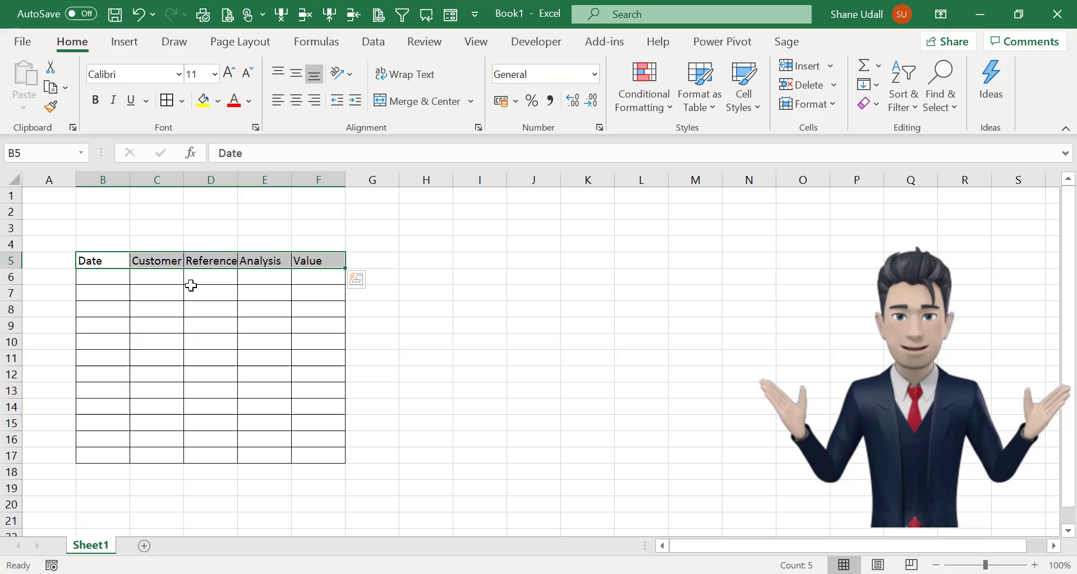
{"action": "left_click", "coordinate": [220, 101]}
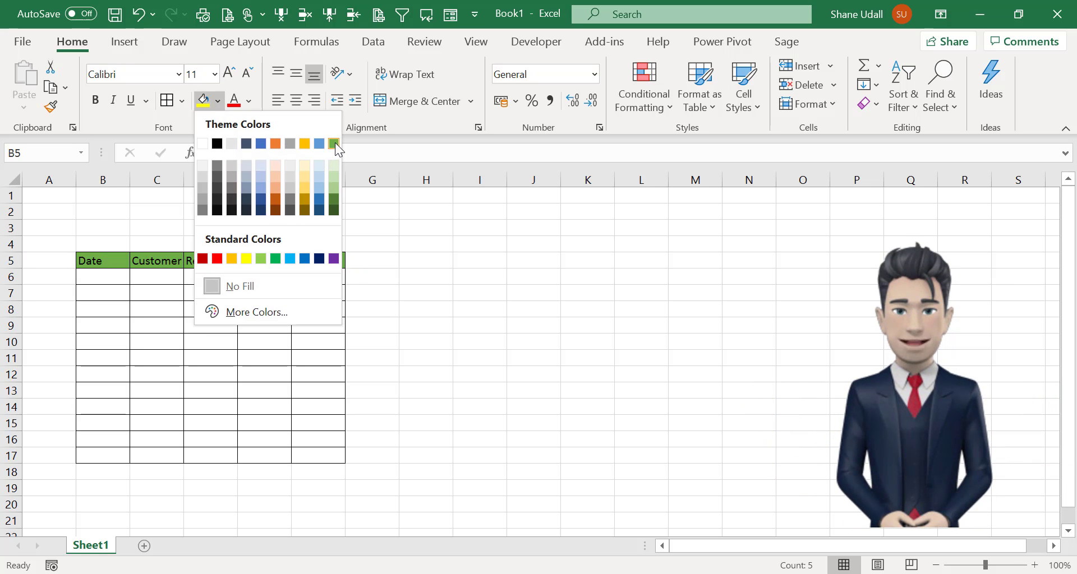
{"action": "left_click", "coordinate": [334, 144]}
{"action": "left_click", "coordinate": [248, 102]}
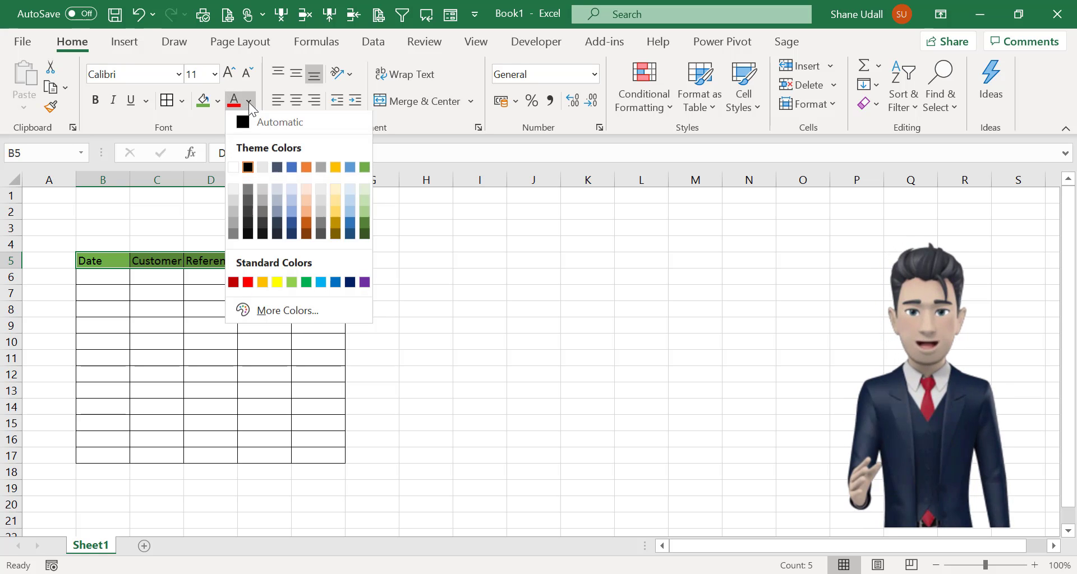
{"action": "left_click", "coordinate": [233, 169]}
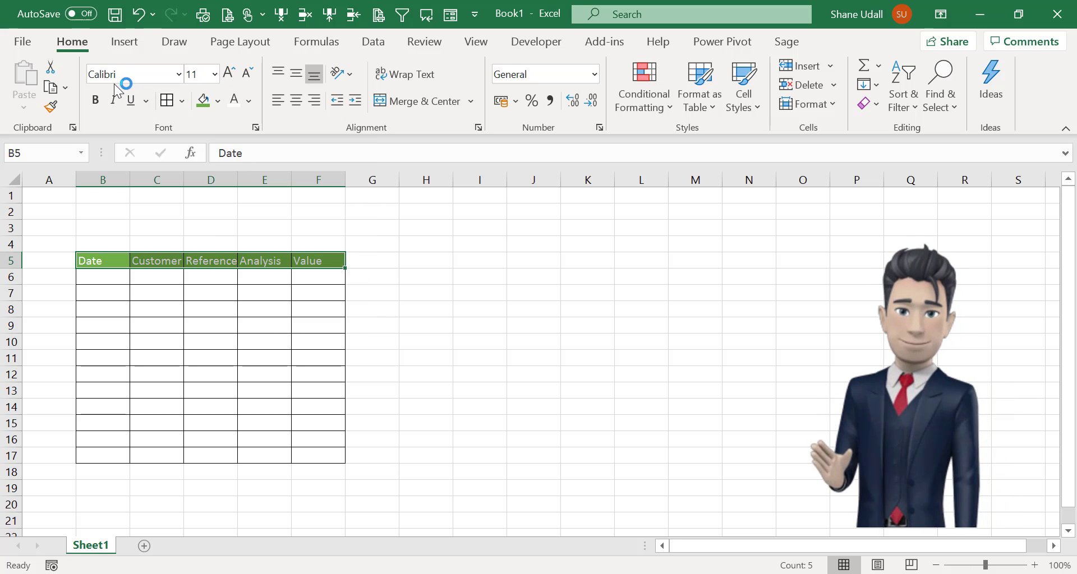
{"action": "left_click", "coordinate": [93, 101]}
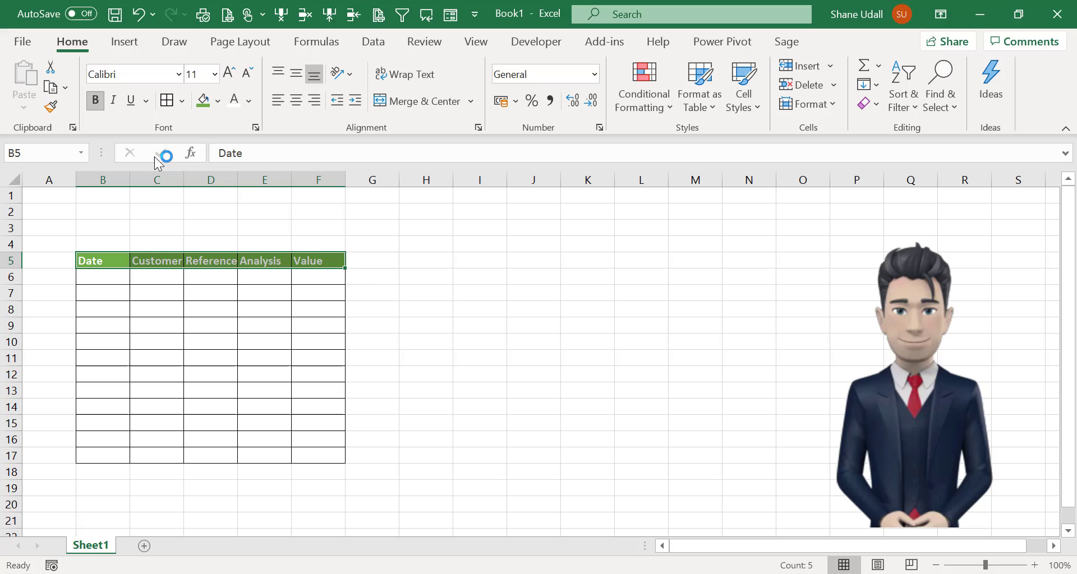
{"action": "left_click", "coordinate": [368, 328]}
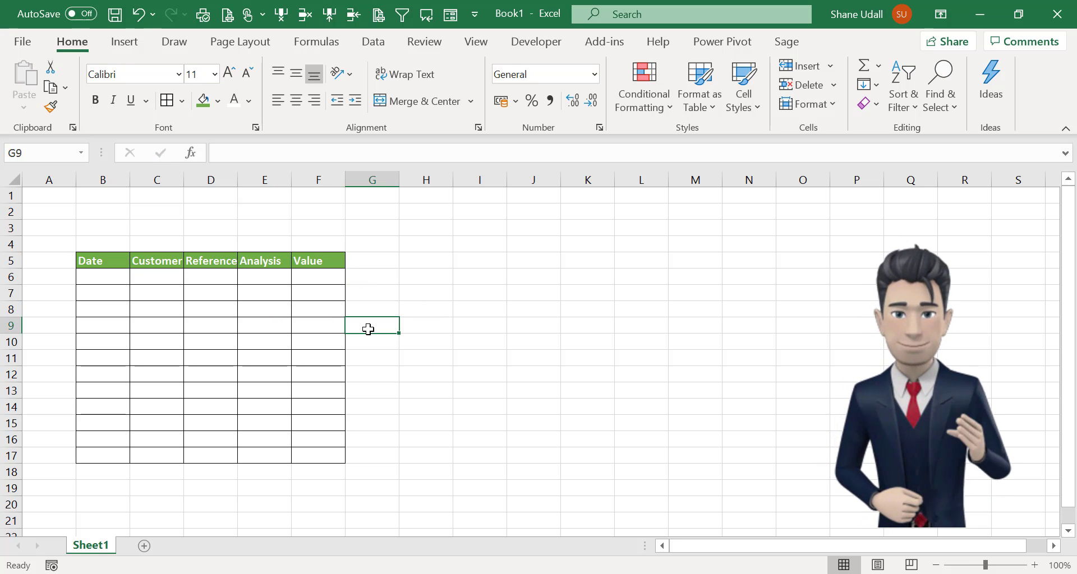
{"action": "key", "text": "ctrl+z"}
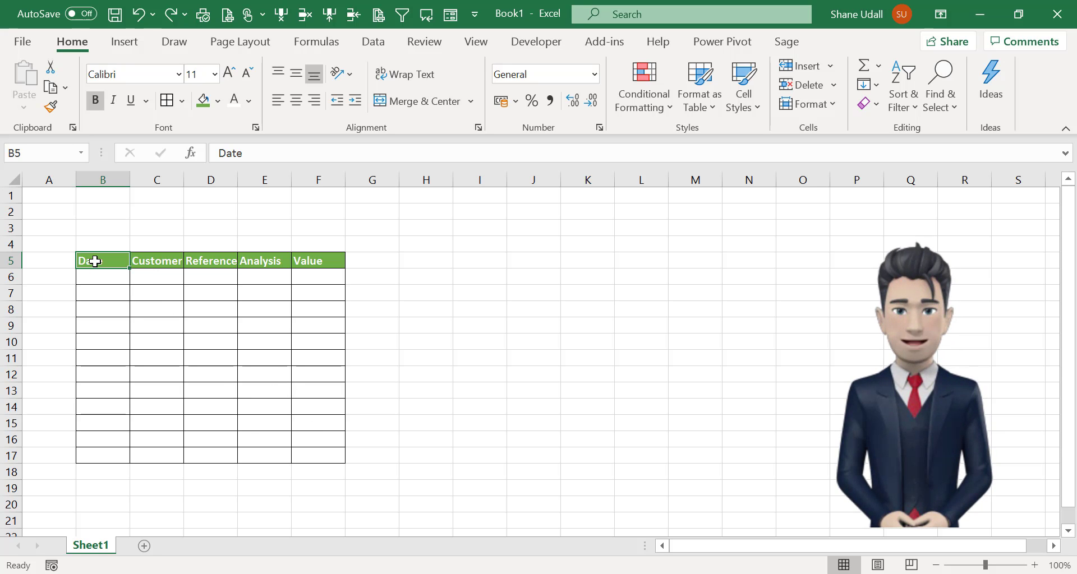
Step: Copy the formatted table B5:F17 and paste it at H5
{"action": "left_click_drag", "start_coordinate": [105, 260], "coordinate": [306, 453]}
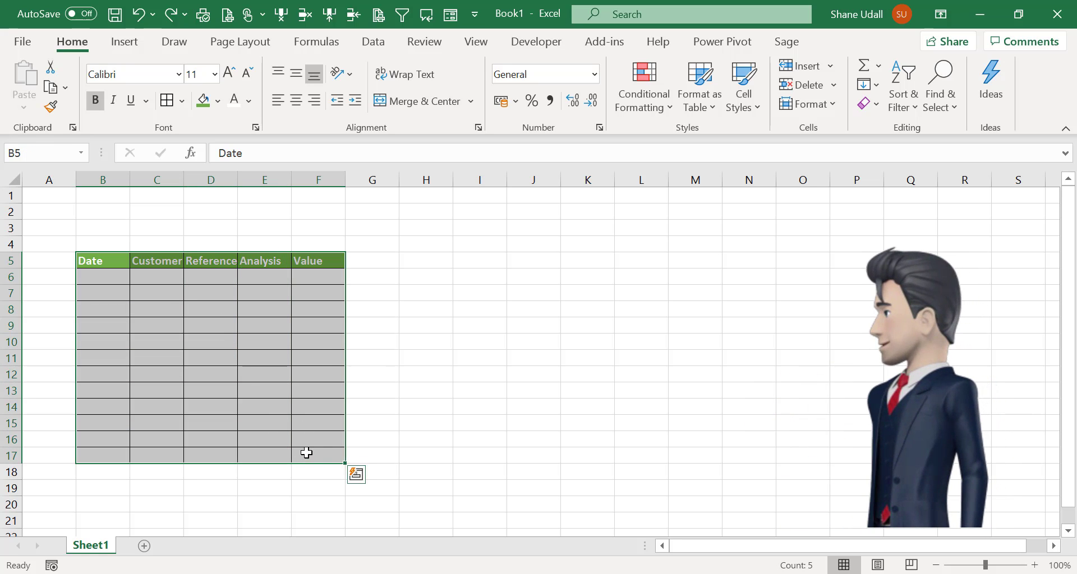
{"action": "left_click", "coordinate": [53, 90]}
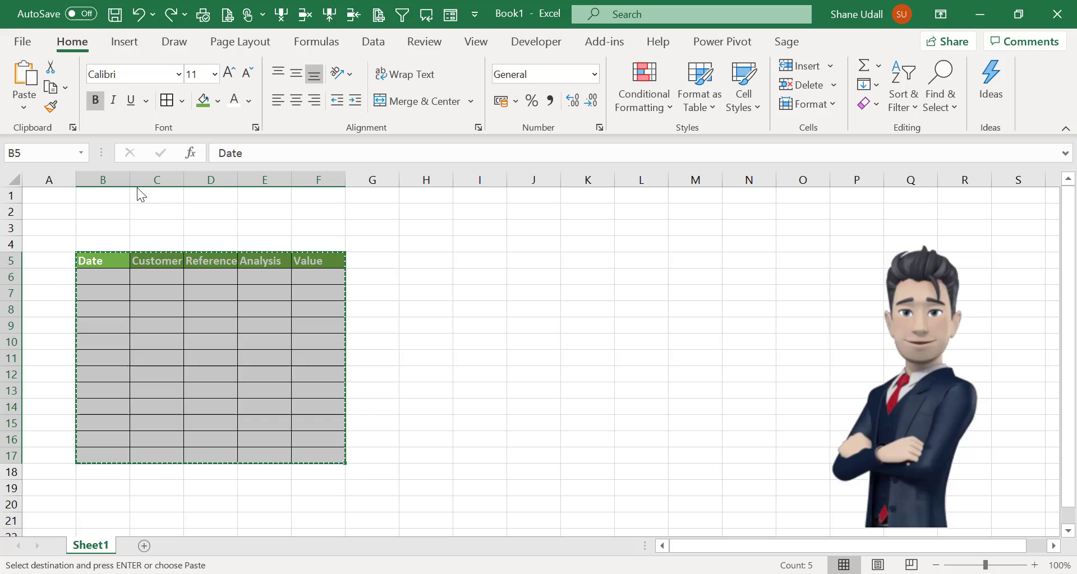
{"action": "left_click", "coordinate": [436, 264]}
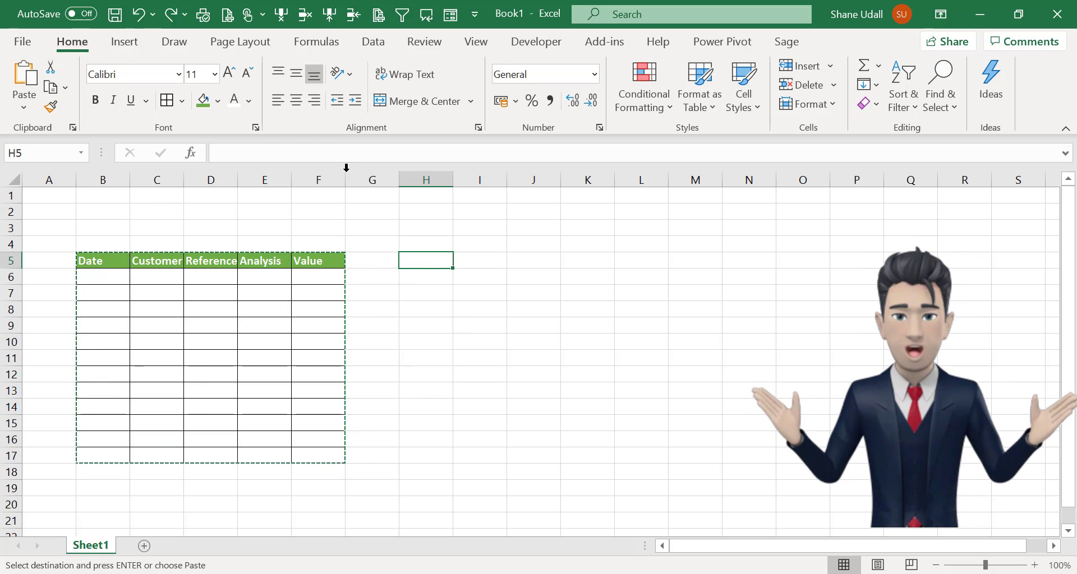
{"action": "left_click", "coordinate": [27, 80]}
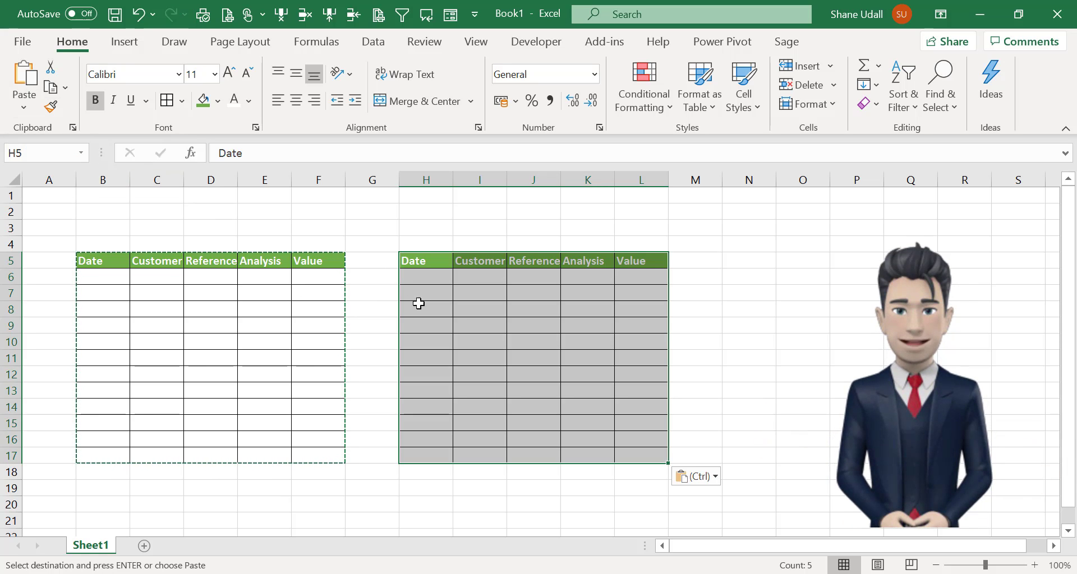
Step: Rename the copied table's Customer header to Supplier
{"action": "left_click", "coordinate": [469, 264]}
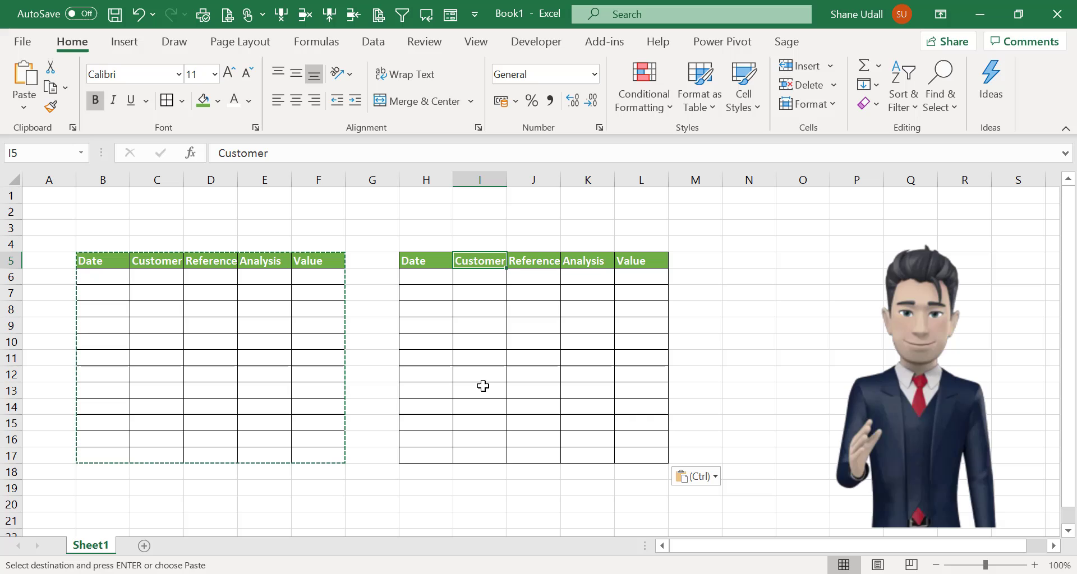
{"action": "type", "text": "Su"}
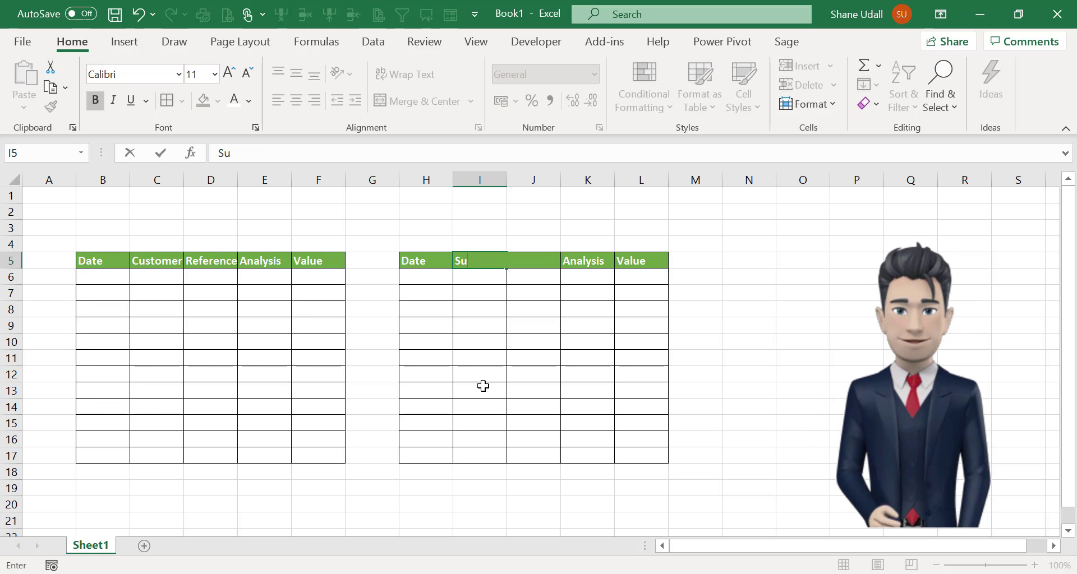
{"action": "type", "text": "pplier"}
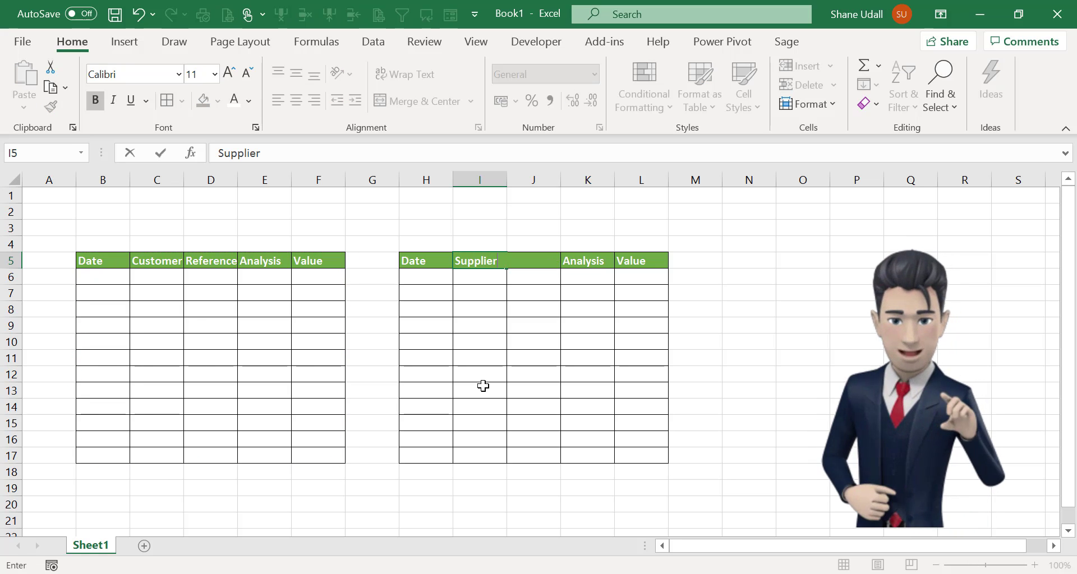
{"action": "key", "text": "Return"}
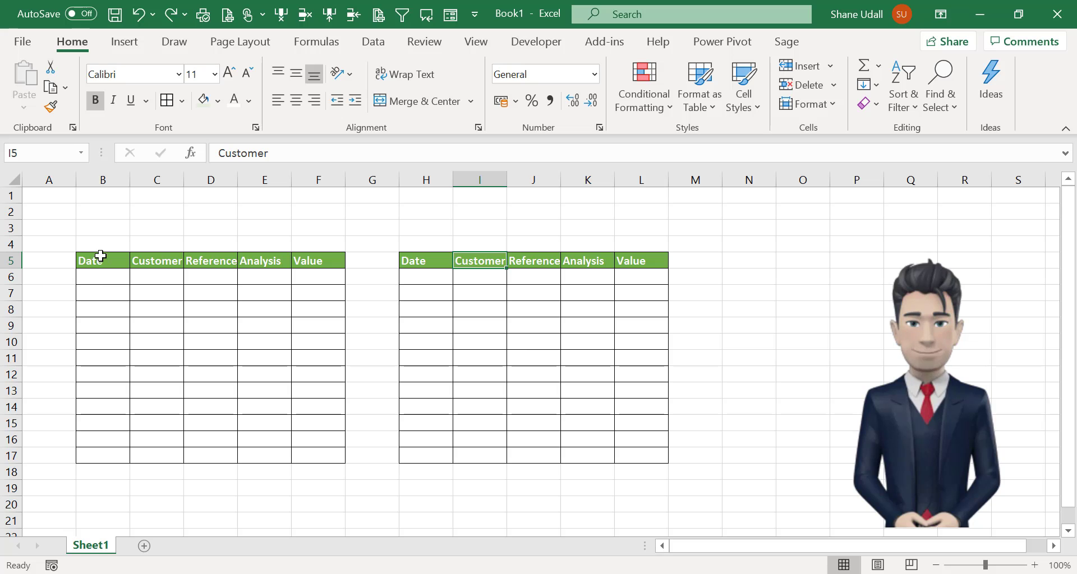
Step: Enter 'Highfield Widgets - Income for March 2021' as a merged, centred title across B4:F4
{"action": "left_click_drag", "start_coordinate": [94, 246], "coordinate": [307, 240]}
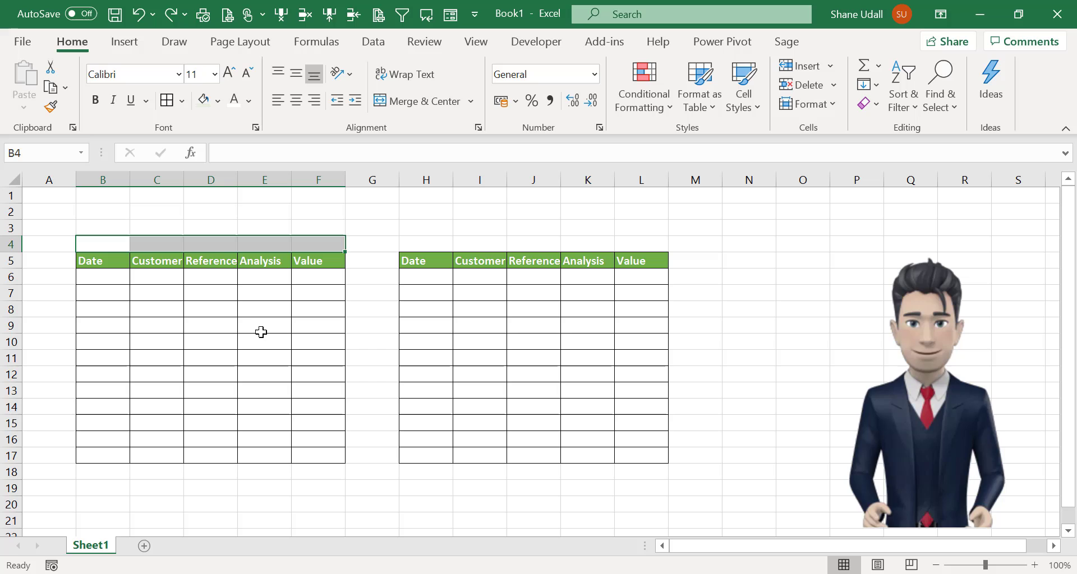
{"action": "left_click", "coordinate": [417, 104]}
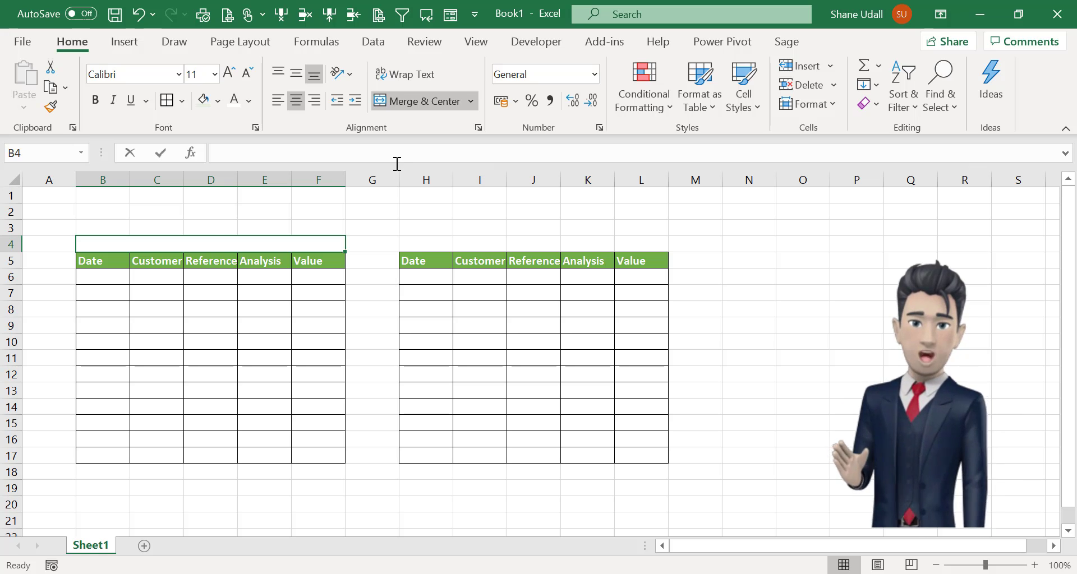
{"action": "type", "text": "Highf"}
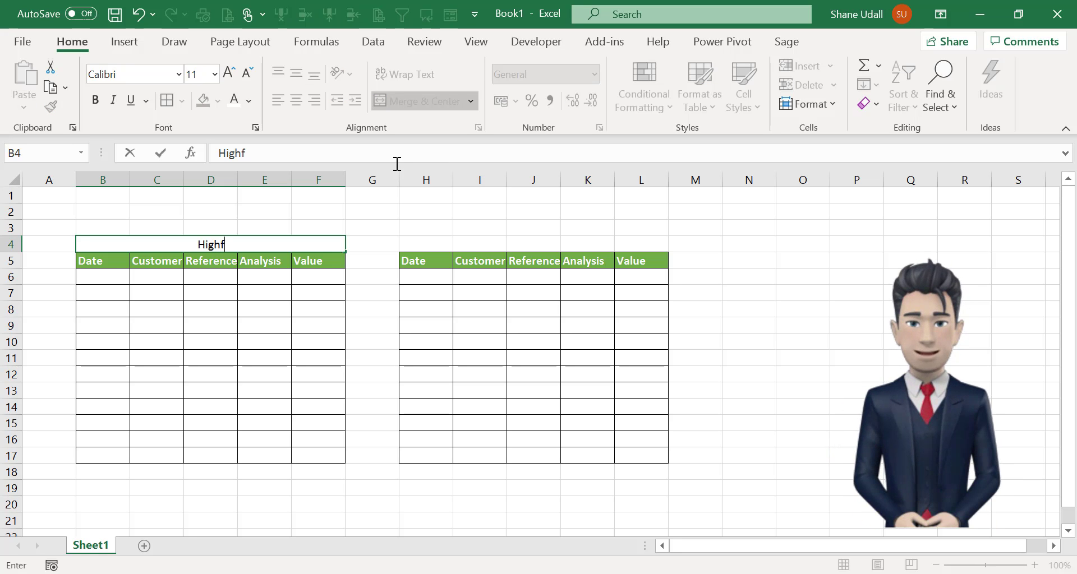
{"action": "type", "text": "ield"}
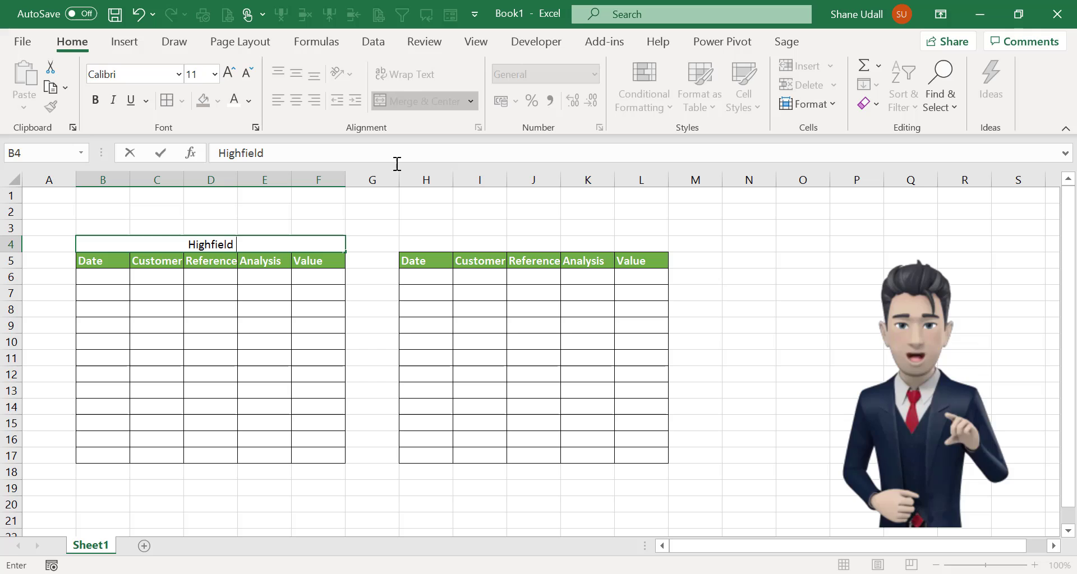
{"action": "type", "text": " Widget"}
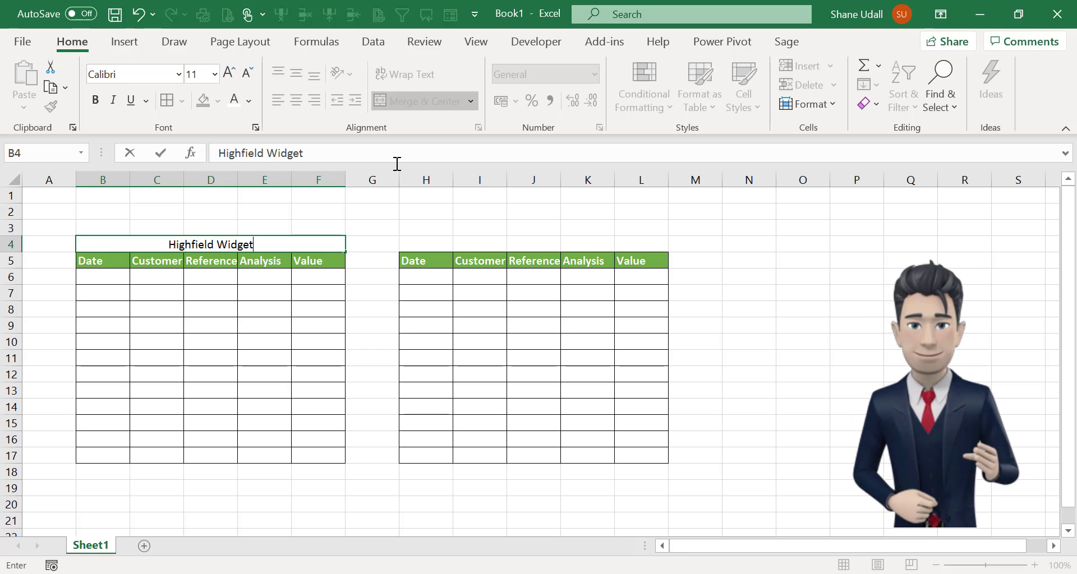
{"action": "type", "text": "s - "}
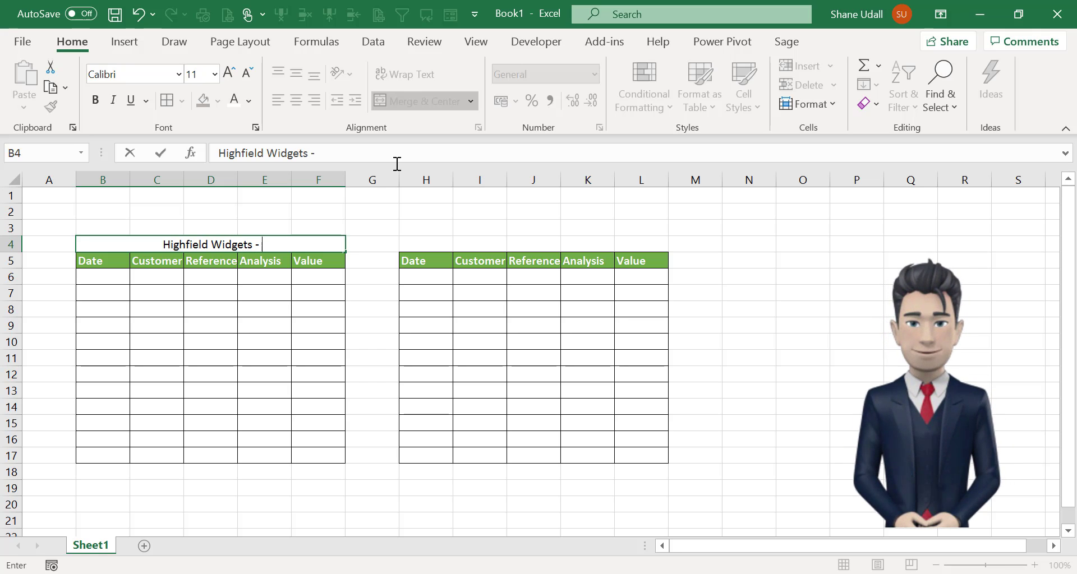
{"action": "type", "text": "Incom"}
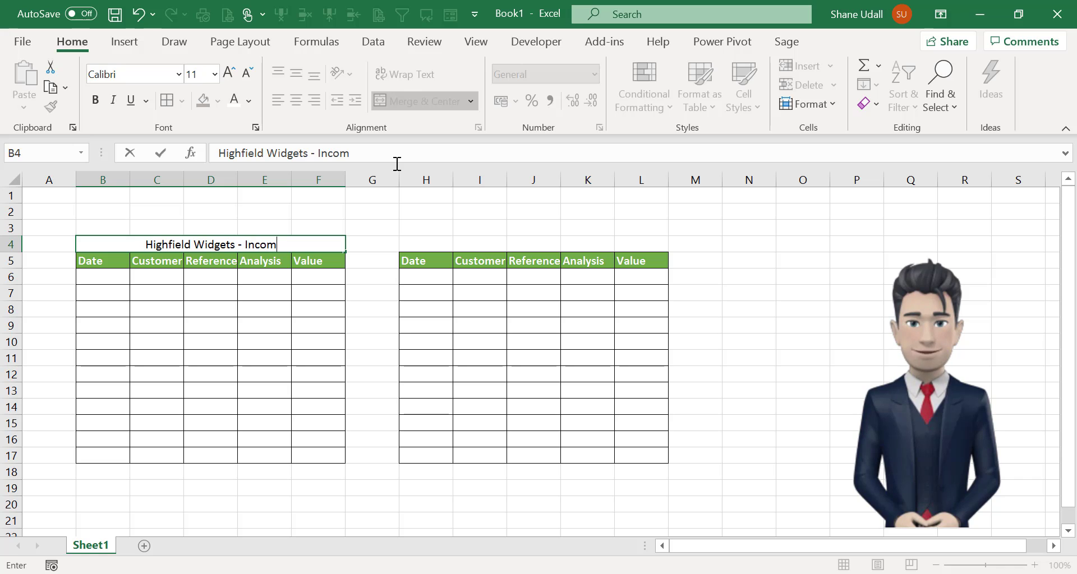
{"action": "type", "text": "e for"}
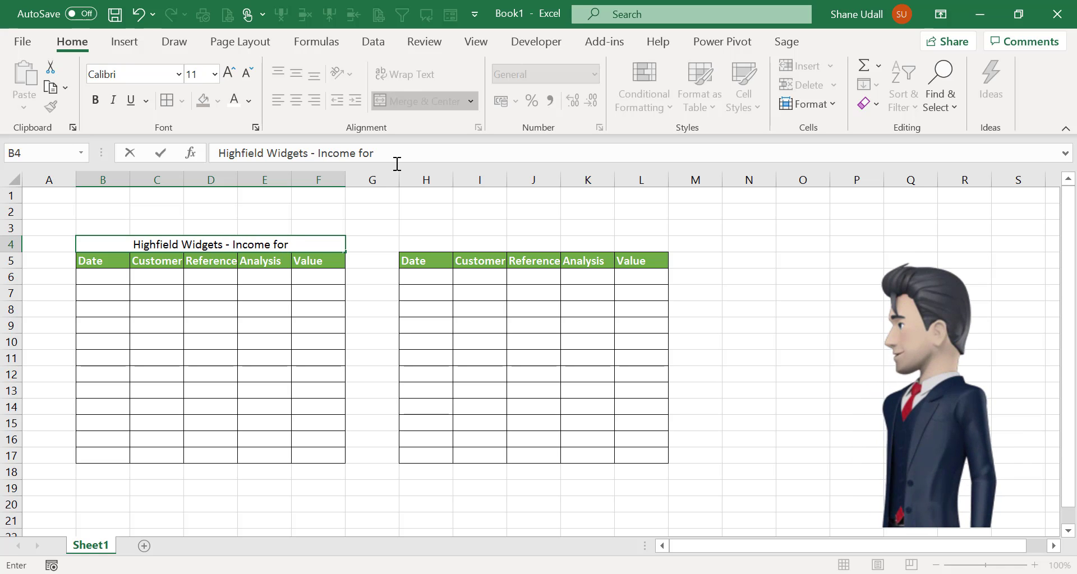
{"action": "type", "text": " March "}
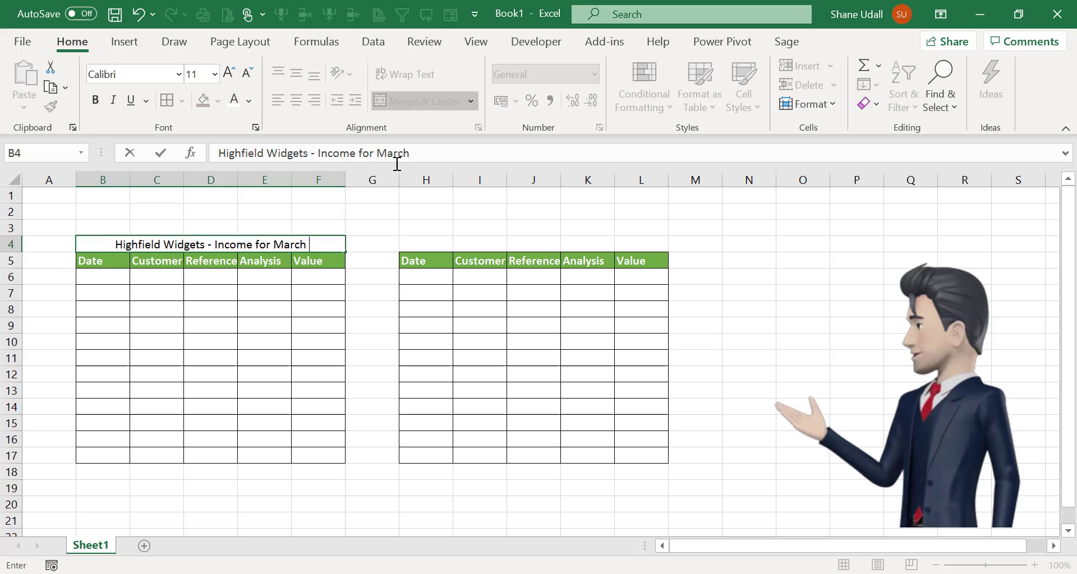
{"action": "type", "text": "2021"}
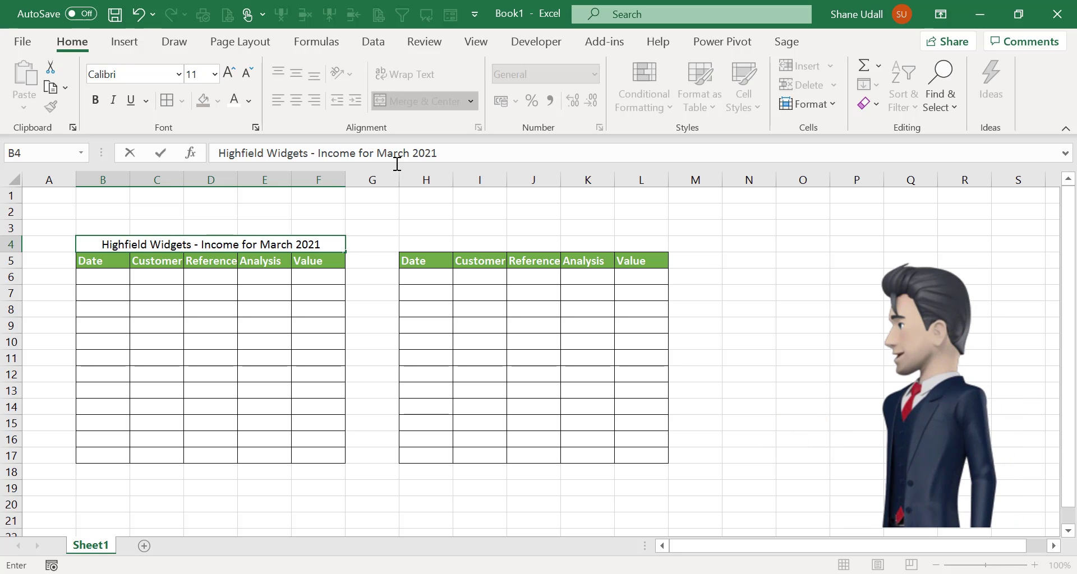
{"action": "key", "text": "Return"}
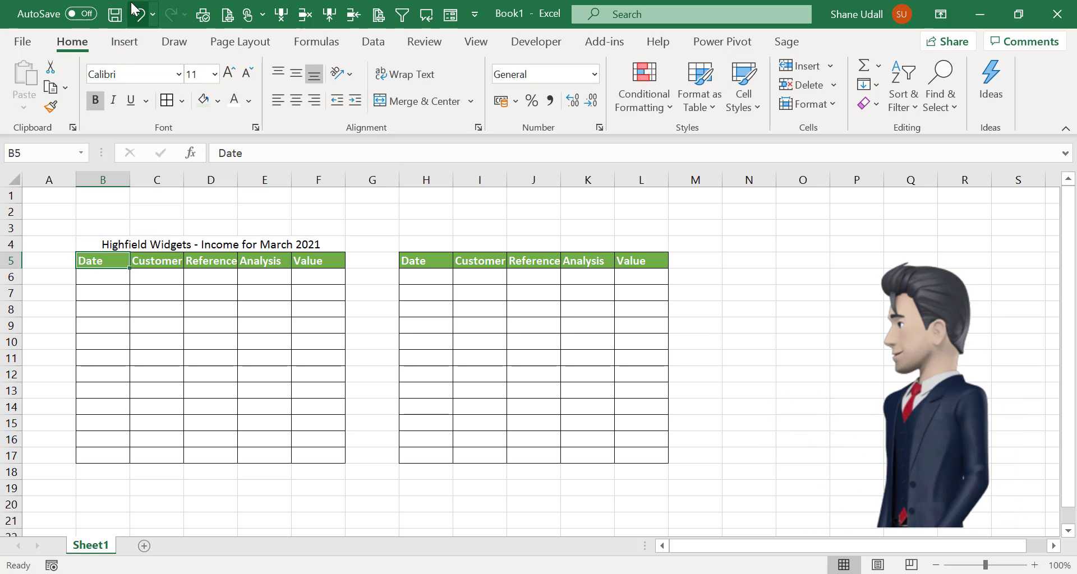
{"action": "left_click_drag", "start_coordinate": [101, 244], "coordinate": [326, 245]}
{"action": "key", "text": "alt+h"}
{"action": "key", "text": "m"}
{"action": "key", "text": "c"}
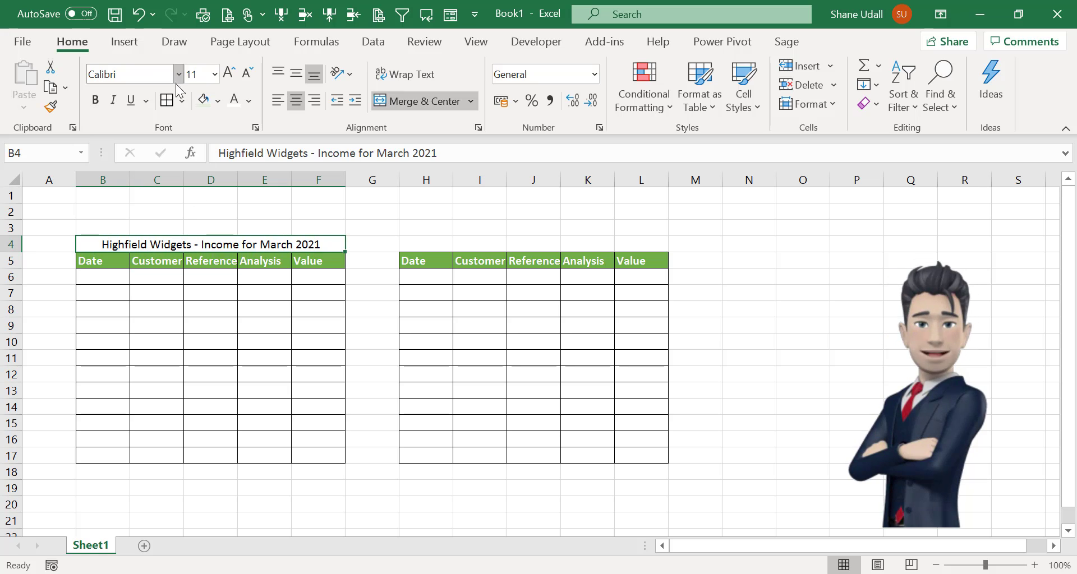
Step: Enlarge the title to 14 point and give it an outside border
{"action": "left_click", "coordinate": [229, 73]}
{"action": "left_click", "coordinate": [229, 73]}
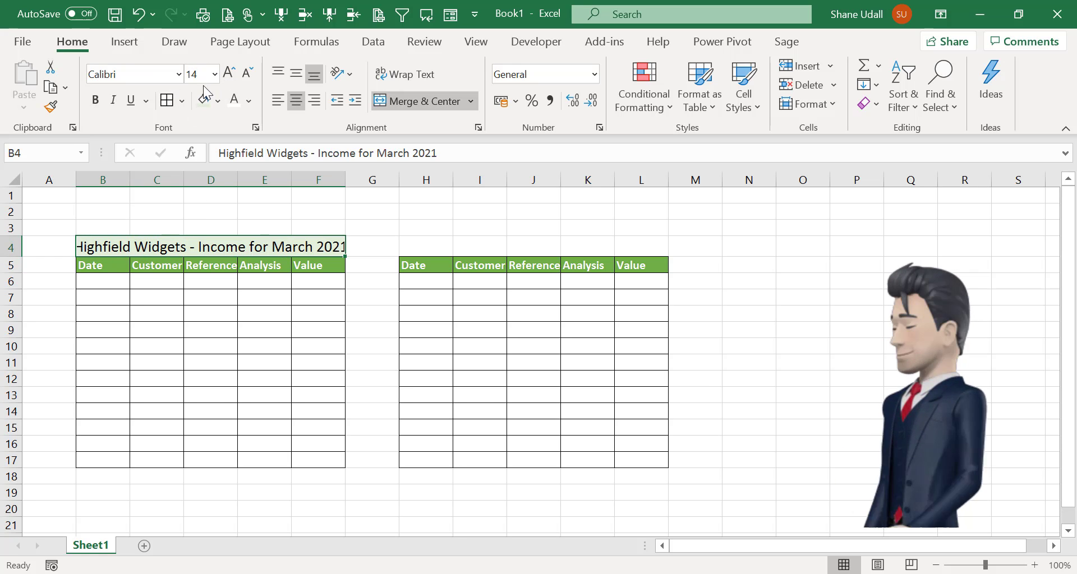
{"action": "left_click", "coordinate": [182, 100]}
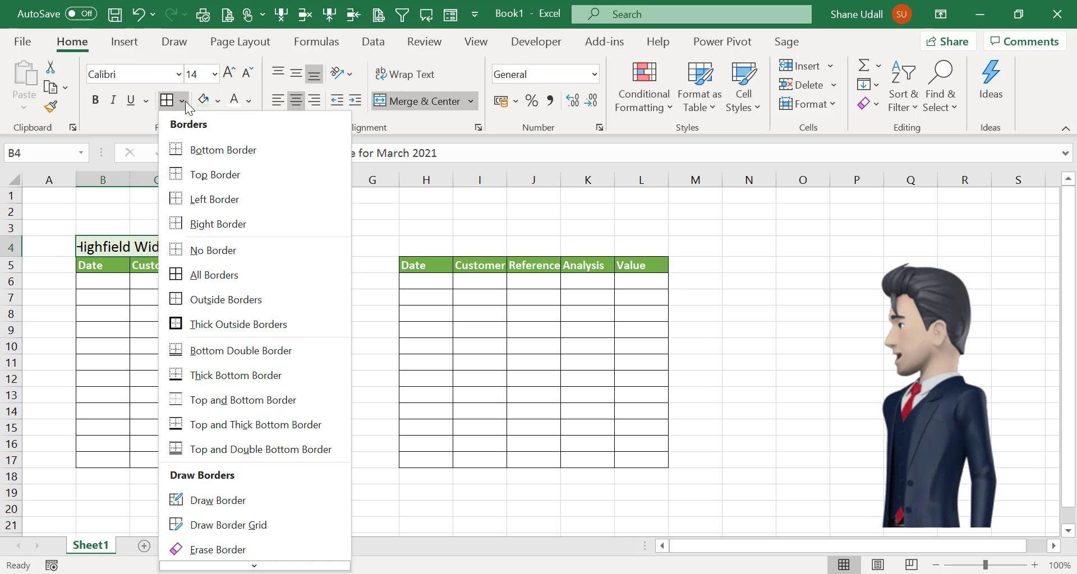
{"action": "left_click", "coordinate": [200, 297]}
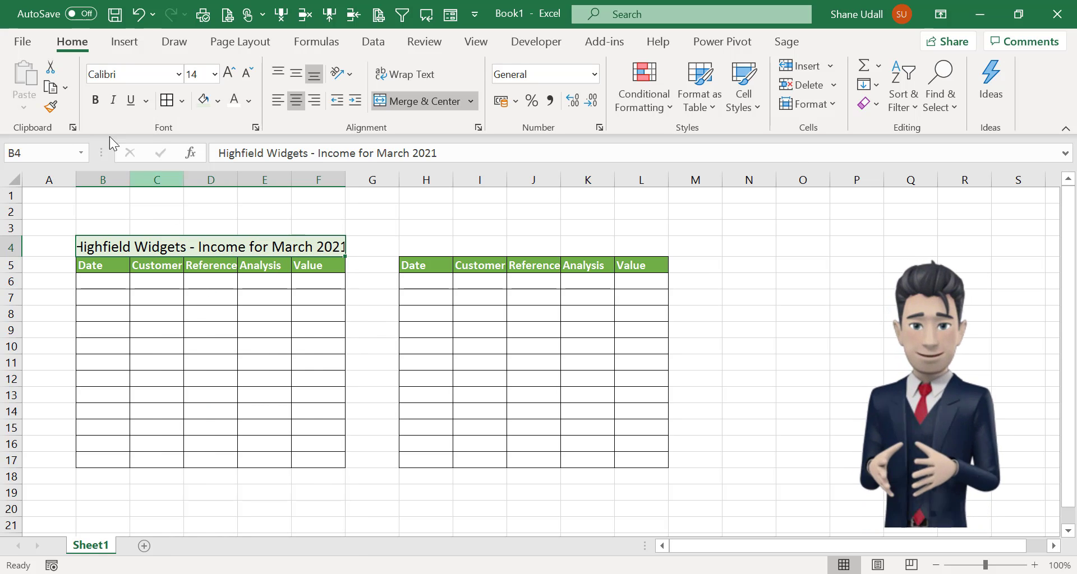
Step: Copy the title to H4, change Income to Expenses, and widen columns I and D
{"action": "left_click", "coordinate": [50, 87]}
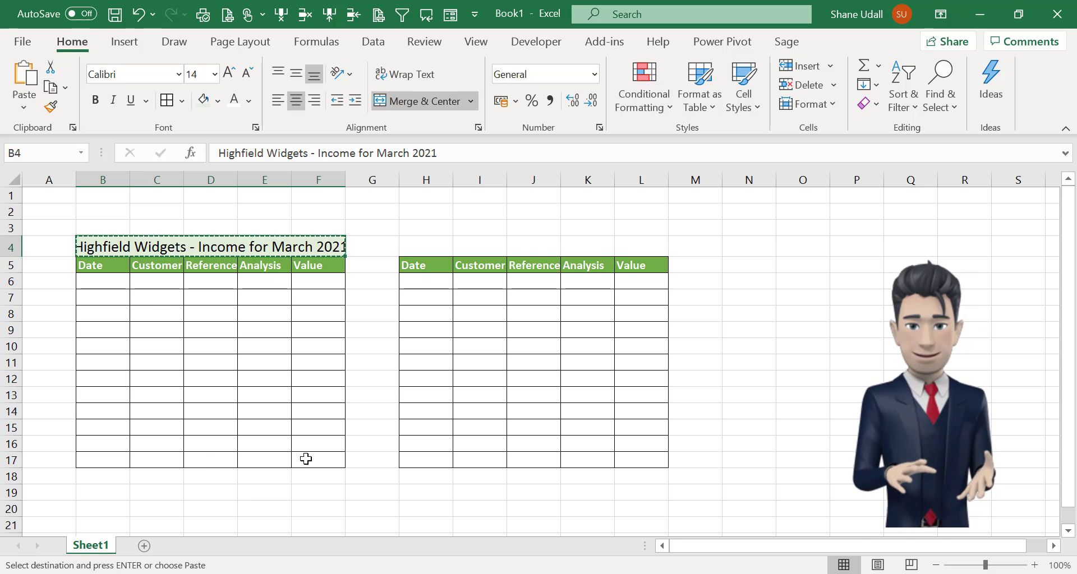
{"action": "left_click", "coordinate": [411, 241]}
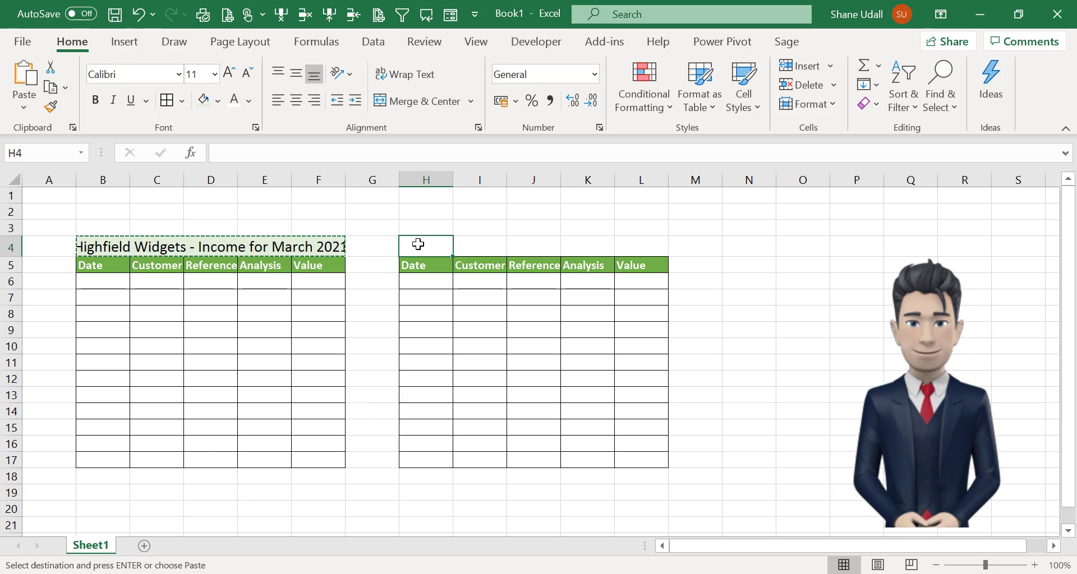
{"action": "left_click", "coordinate": [25, 75]}
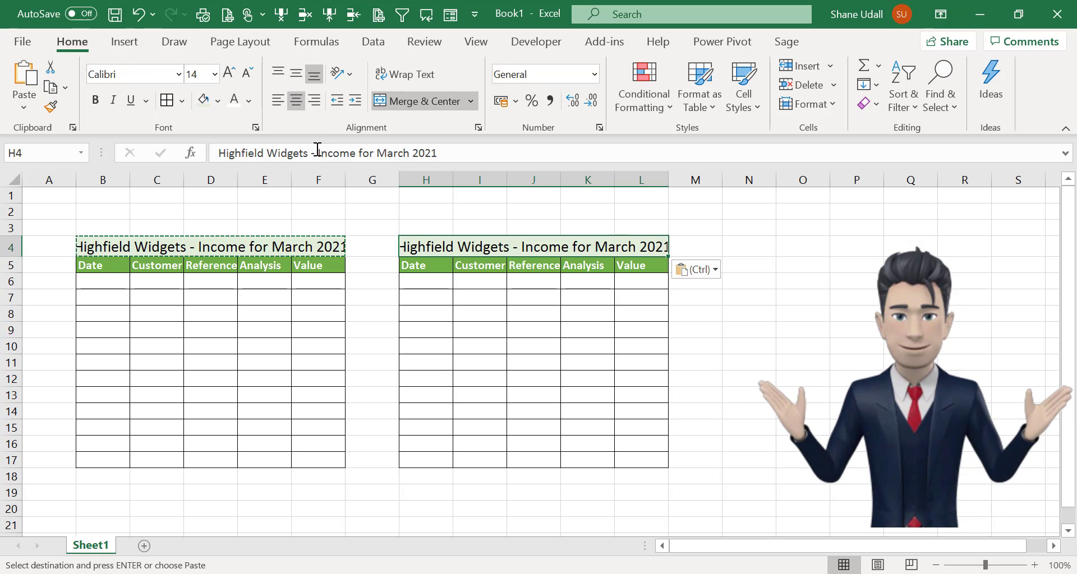
{"action": "left_click_drag", "start_coordinate": [317, 150], "coordinate": [353, 152]}
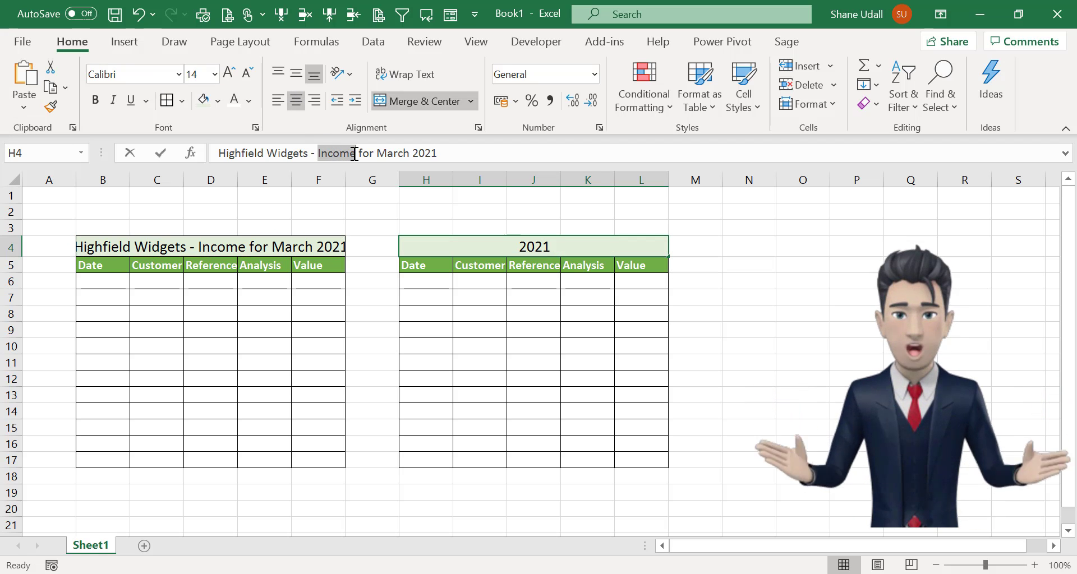
{"action": "type", "text": "Ex"}
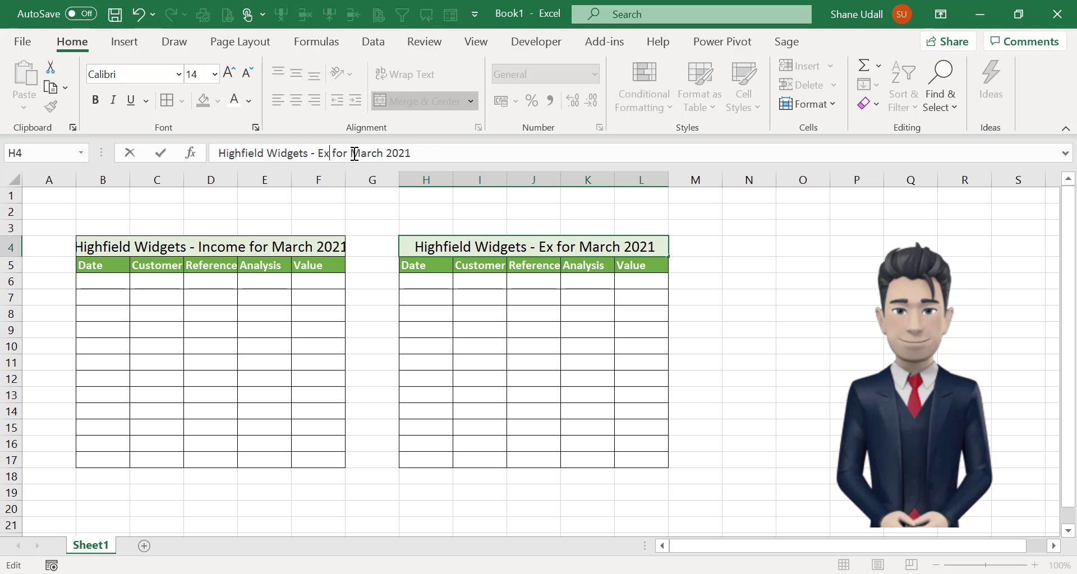
{"action": "type", "text": "penses"}
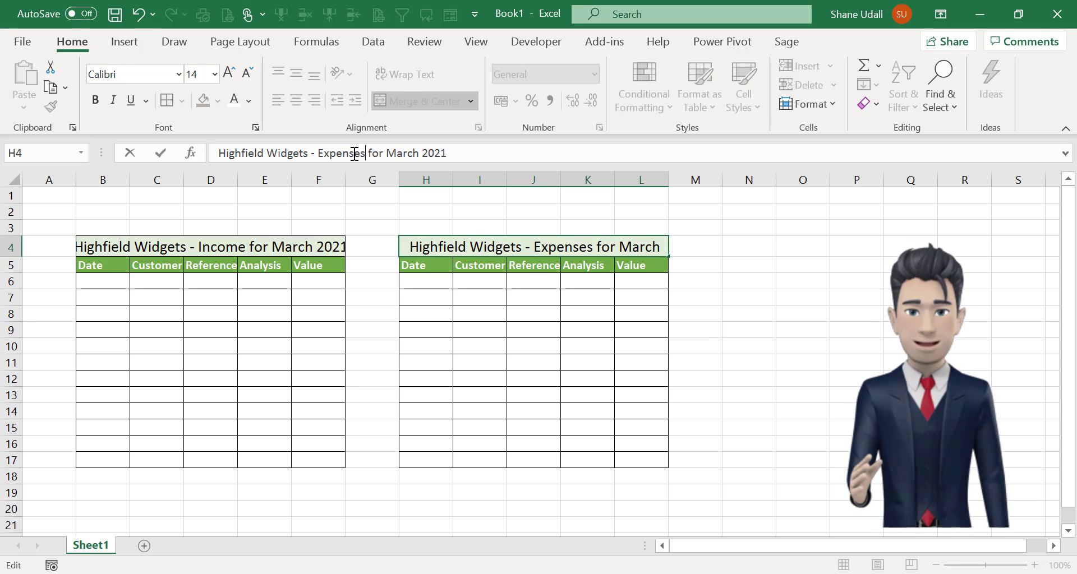
{"action": "key", "text": "Return"}
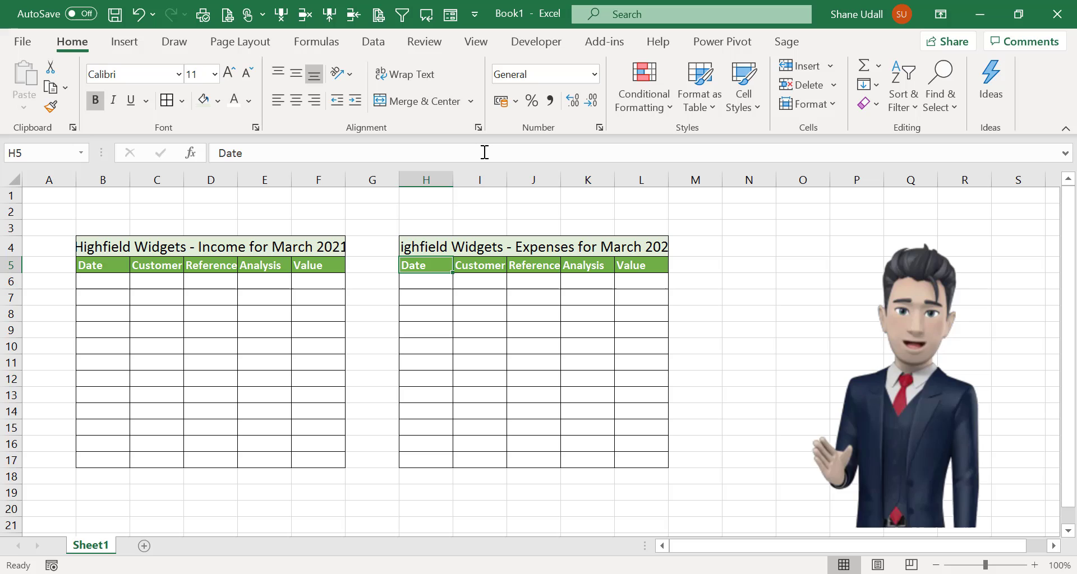
{"action": "left_click_drag", "start_coordinate": [504, 179], "coordinate": [604, 180]}
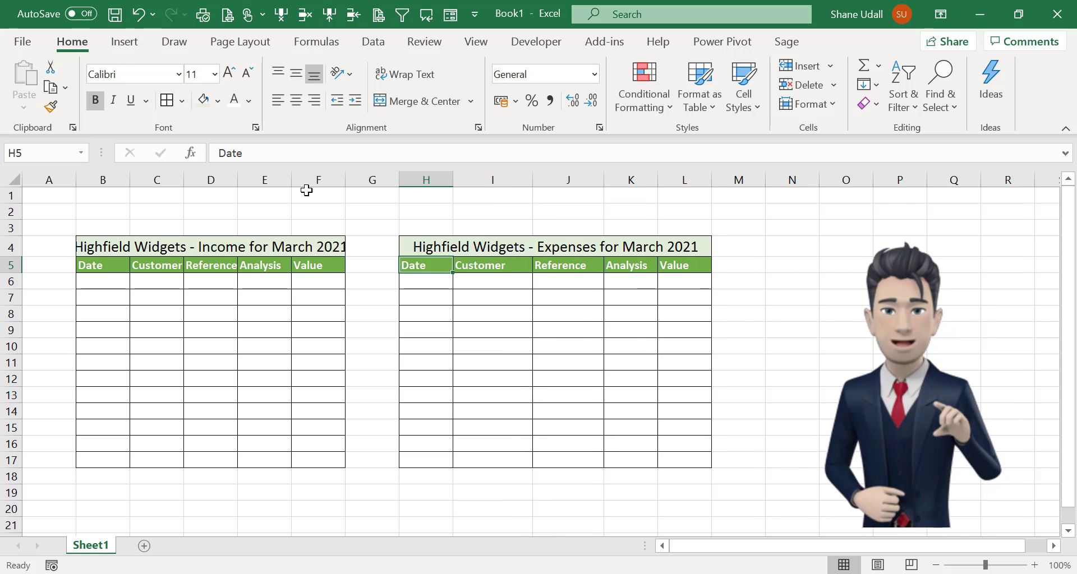
{"action": "left_click_drag", "start_coordinate": [230, 179], "coordinate": [260, 182]}
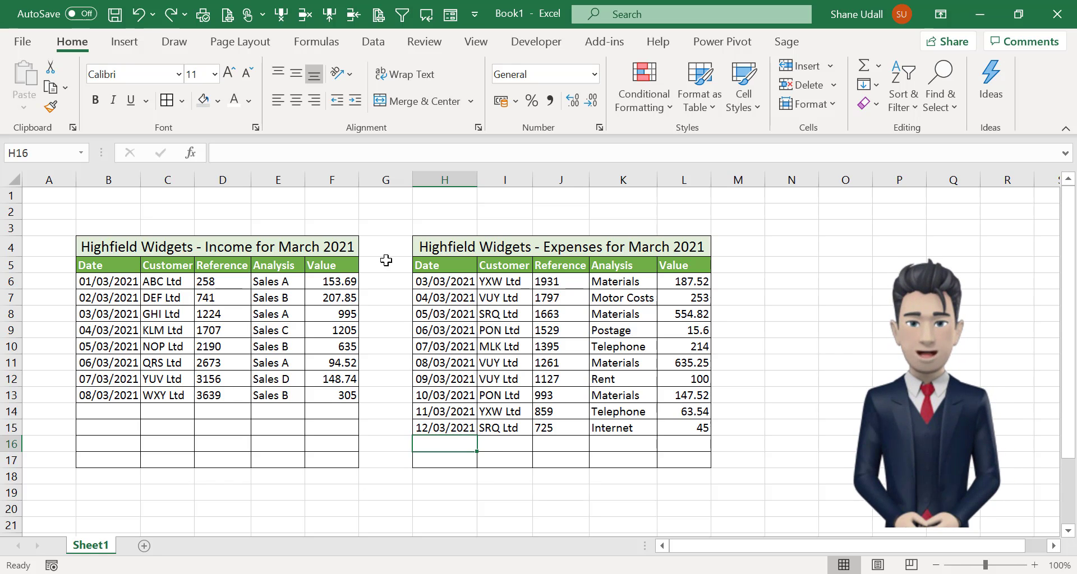
Step: Put =SUM(F6:F17) in F2 to total the income, giving 3744.8
{"action": "left_click", "coordinate": [330, 208]}
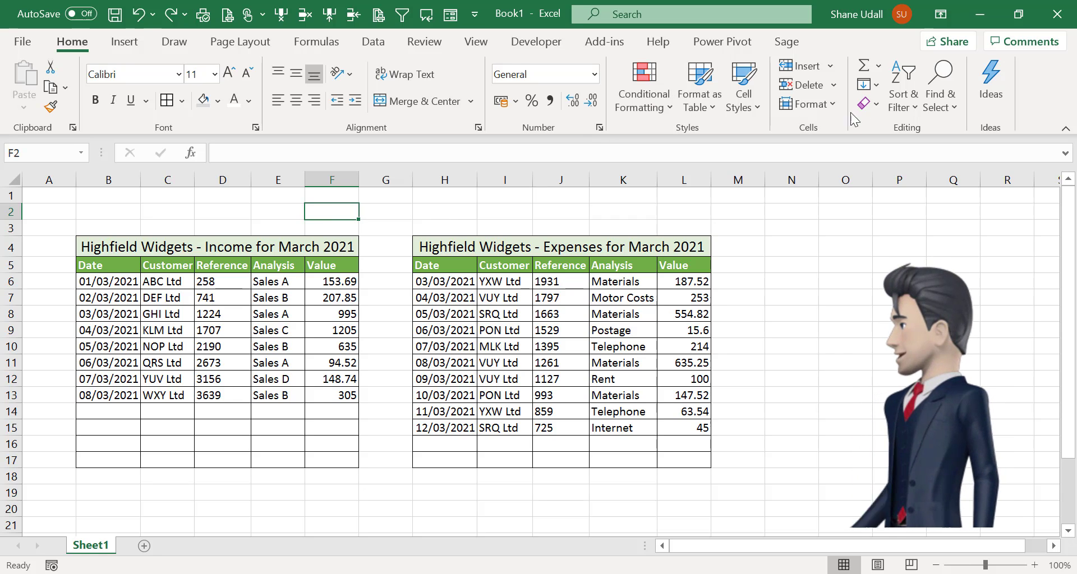
{"action": "left_click", "coordinate": [865, 67]}
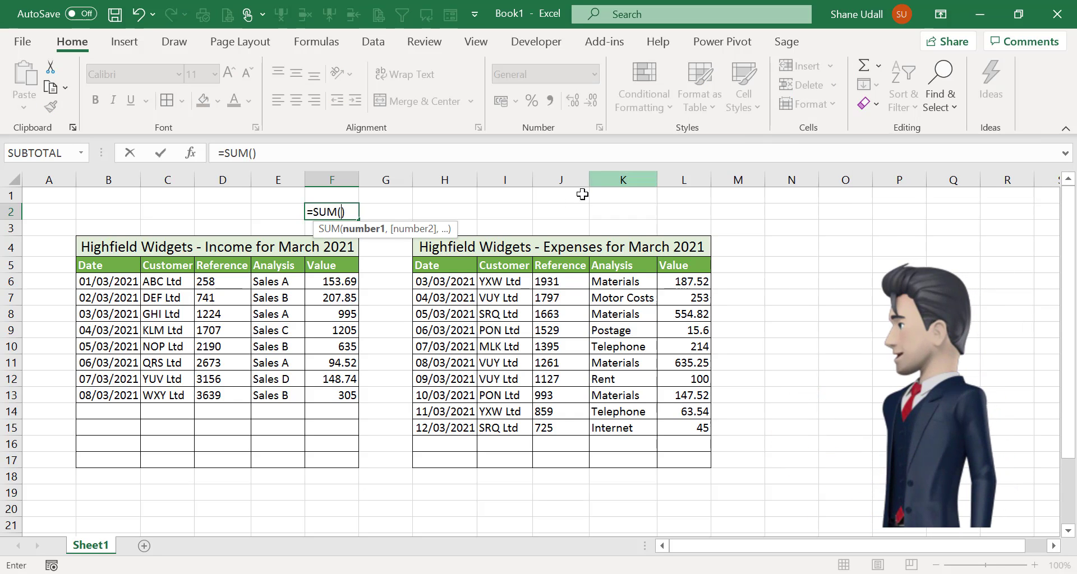
{"action": "left_click_drag", "start_coordinate": [344, 283], "coordinate": [334, 455]}
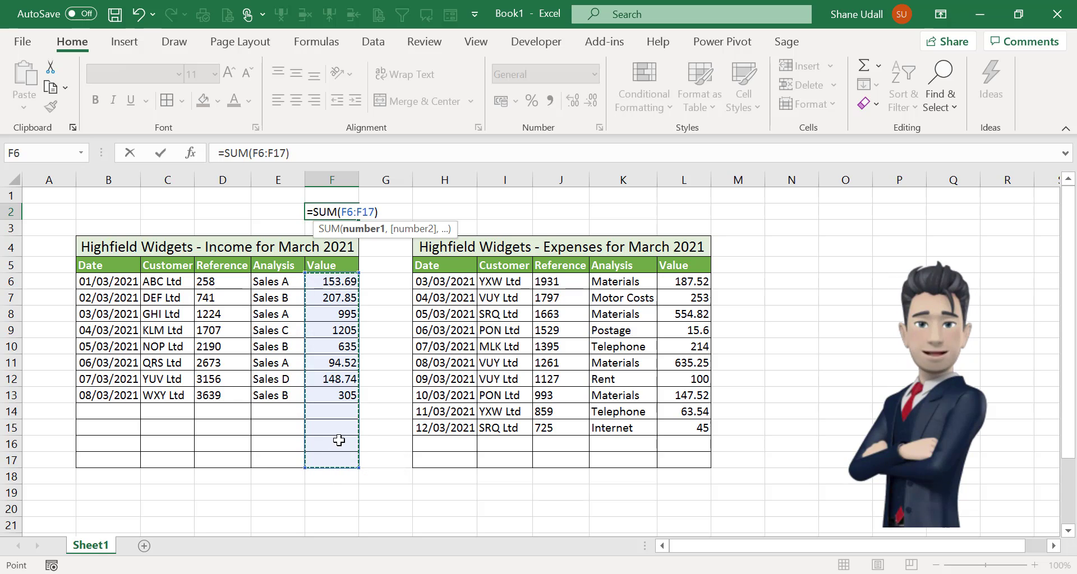
{"action": "key", "text": "Return"}
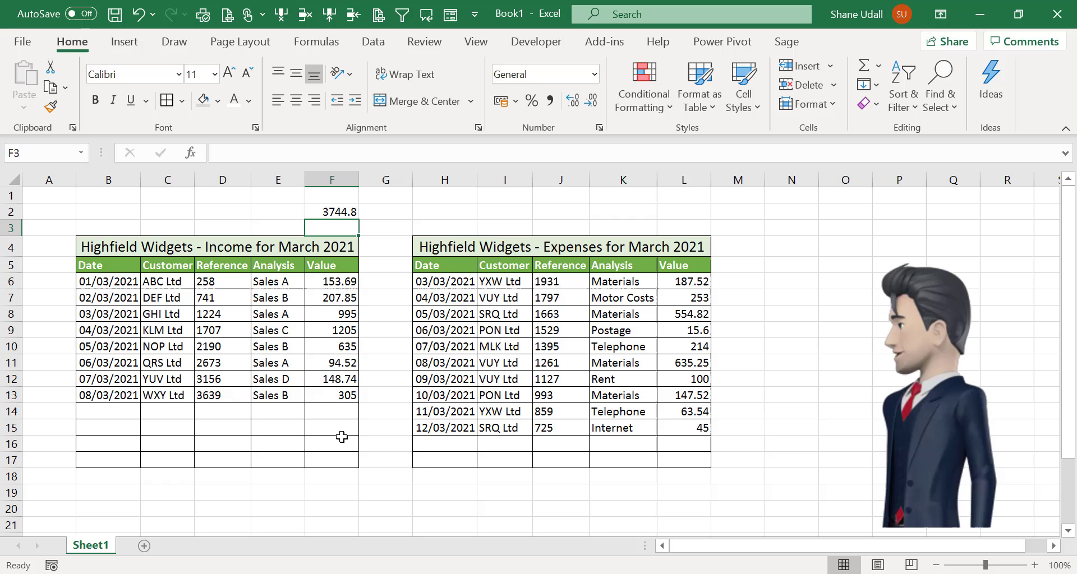
Step: Make the income total in F2 bold and 14 point with a fill colour
{"action": "left_click", "coordinate": [347, 210]}
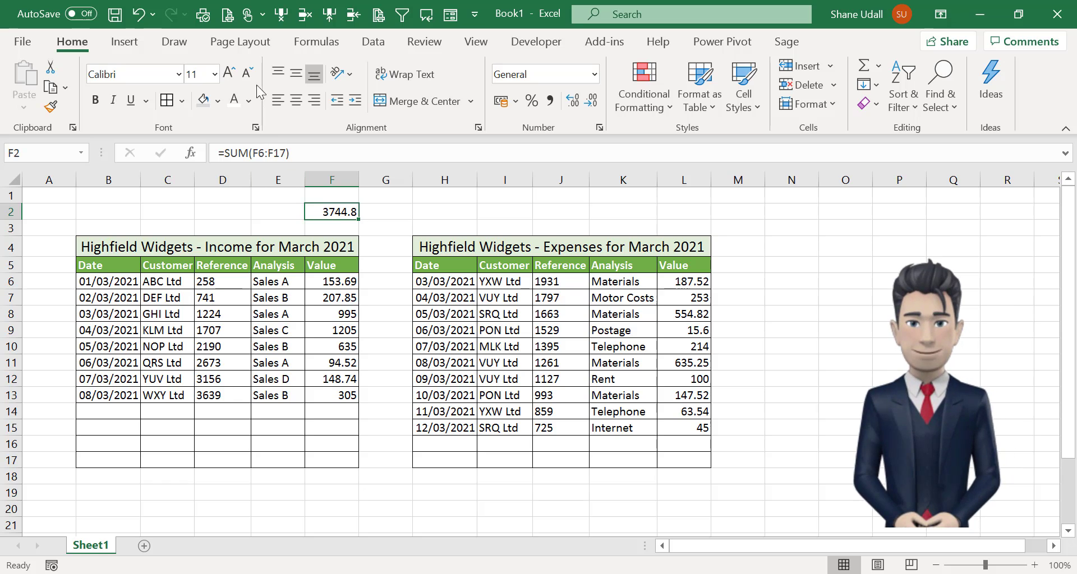
{"action": "left_click", "coordinate": [229, 73]}
{"action": "left_click", "coordinate": [228, 73]}
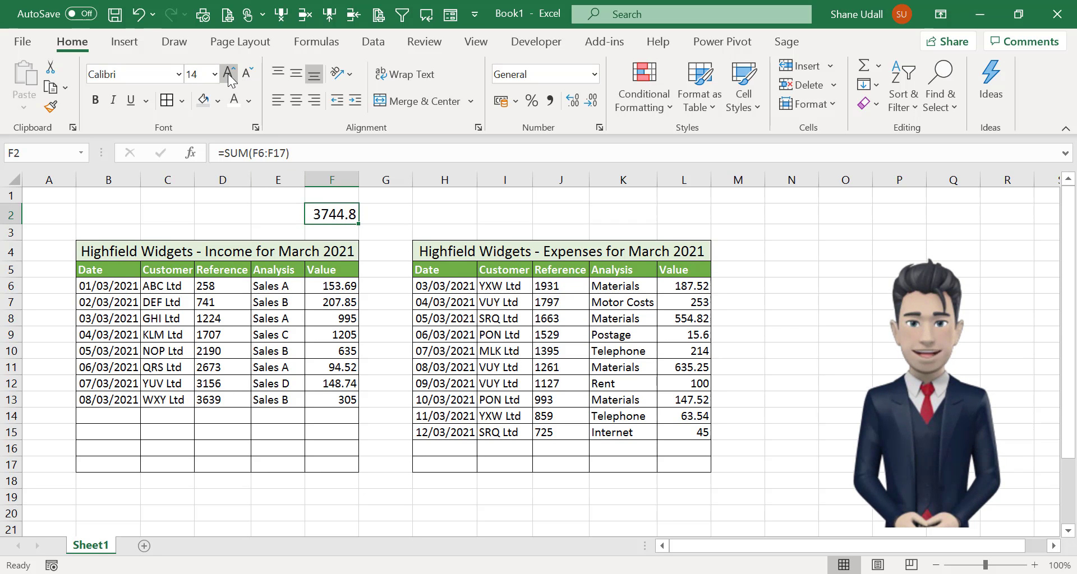
{"action": "left_click", "coordinate": [217, 101]}
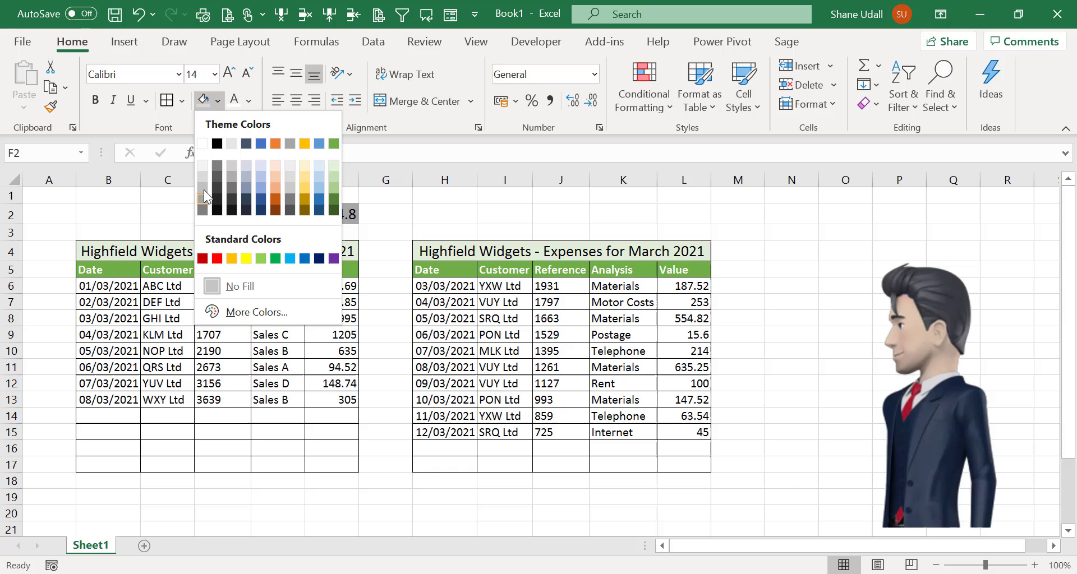
{"action": "left_click", "coordinate": [203, 167]}
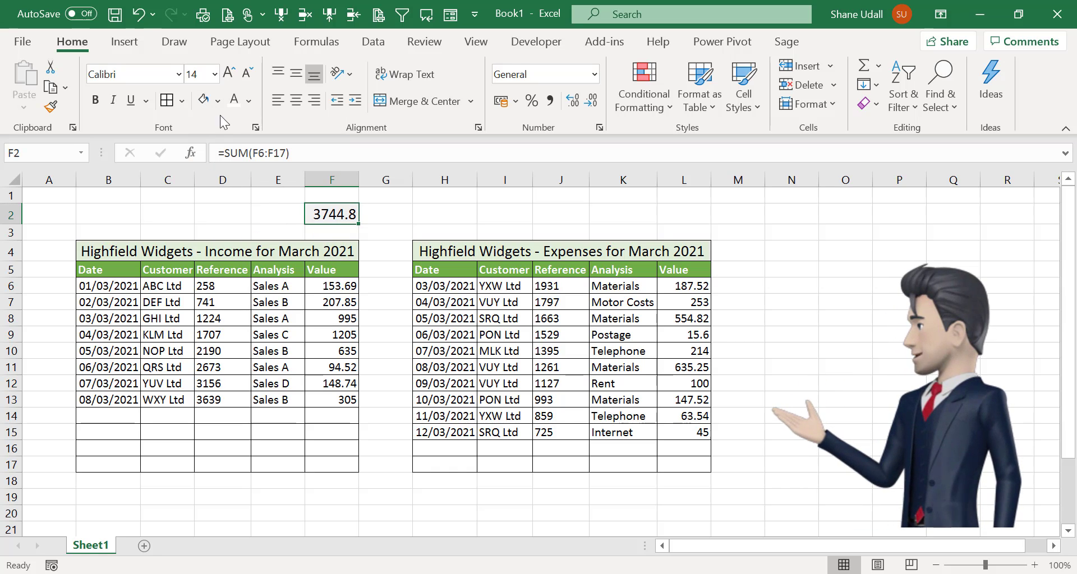
{"action": "left_click", "coordinate": [95, 100]}
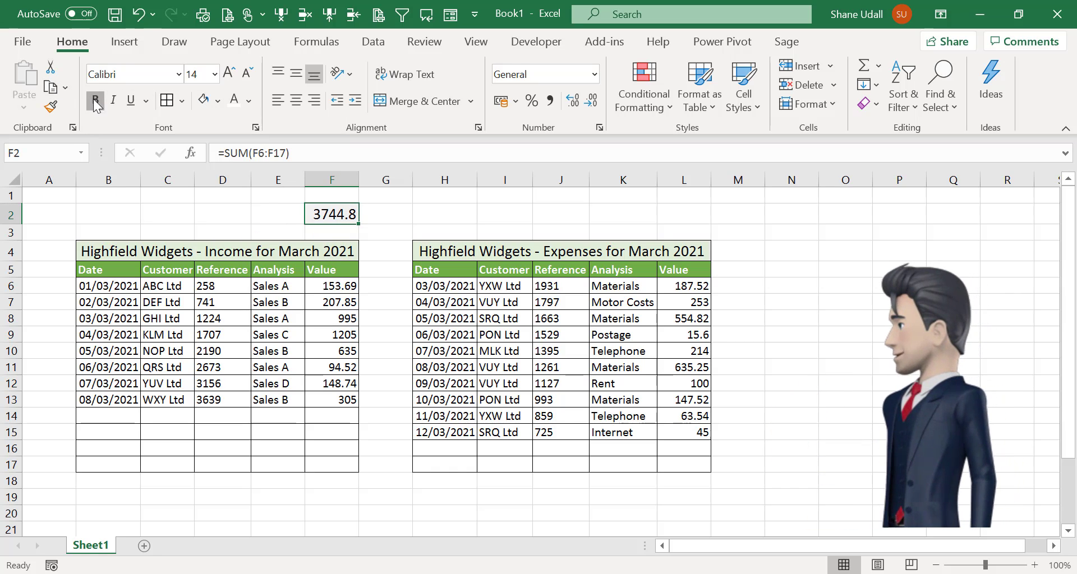
Step: Give F2 borders, an extra decimal and comma style, and widen column F to fit
{"action": "left_click", "coordinate": [182, 101]}
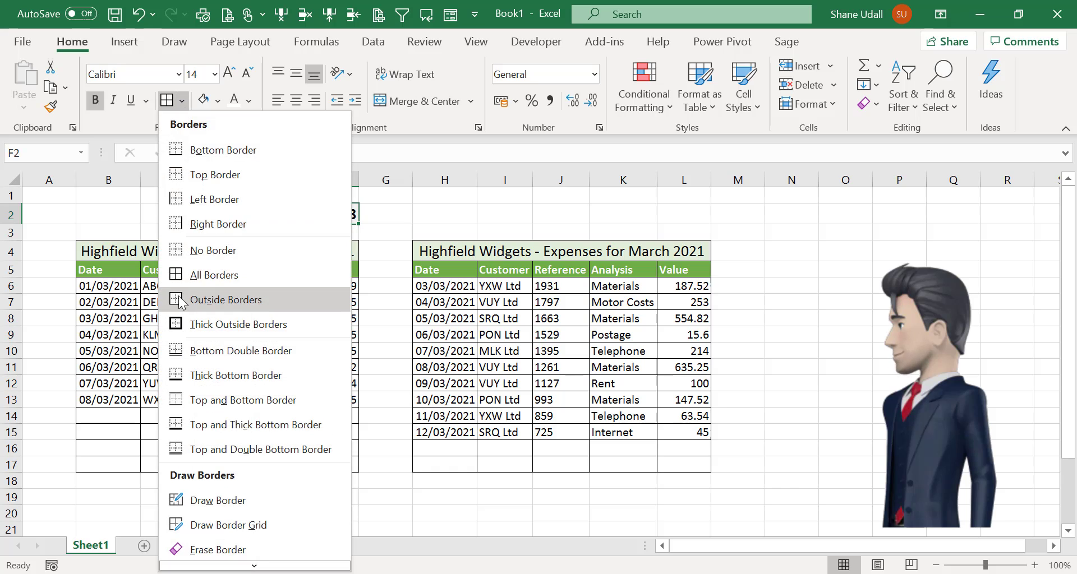
{"action": "left_click", "coordinate": [179, 276]}
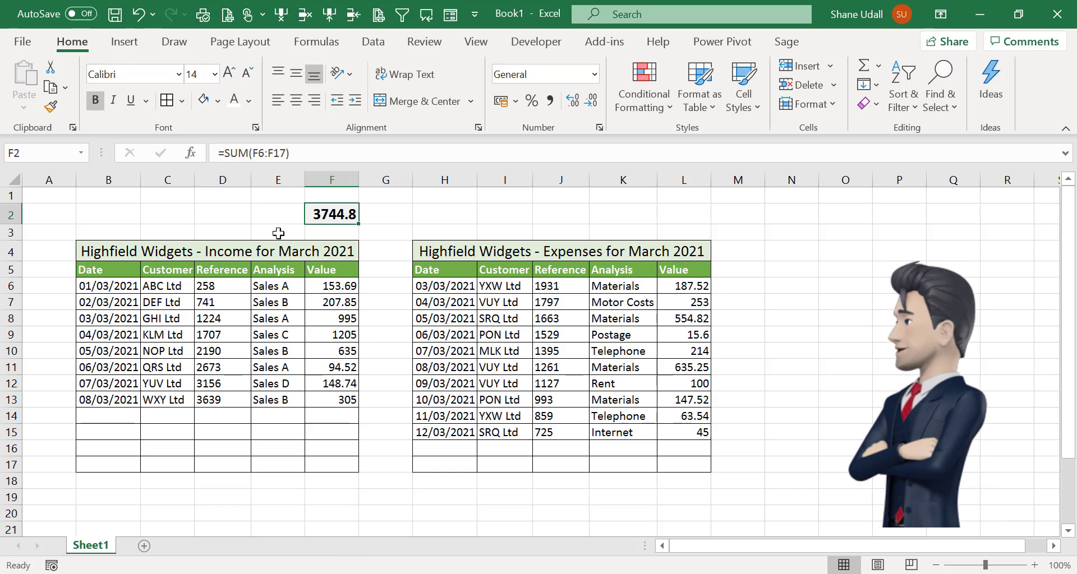
{"action": "left_click", "coordinate": [574, 101]}
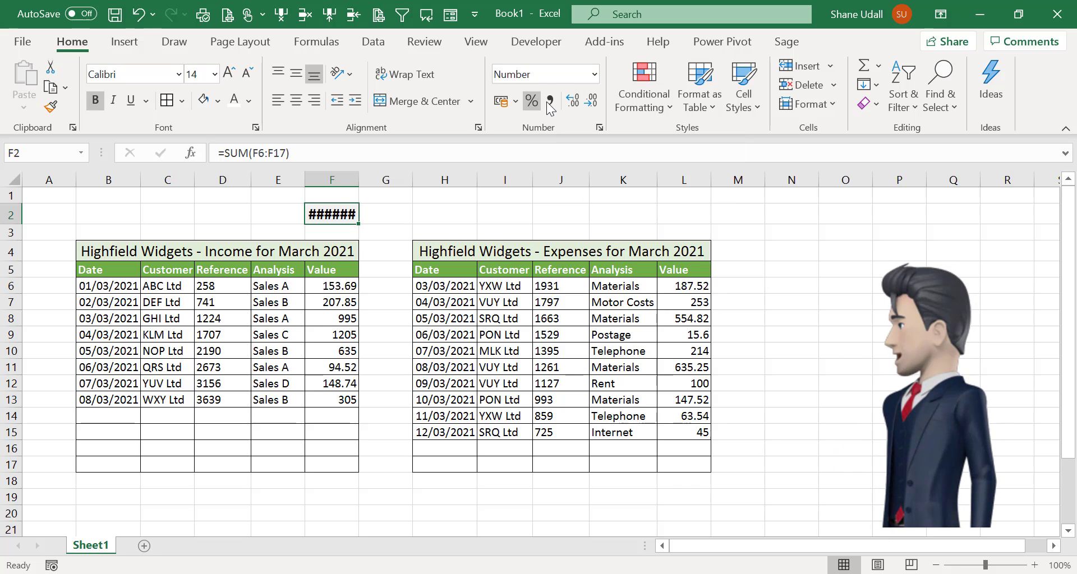
{"action": "left_click", "coordinate": [549, 104]}
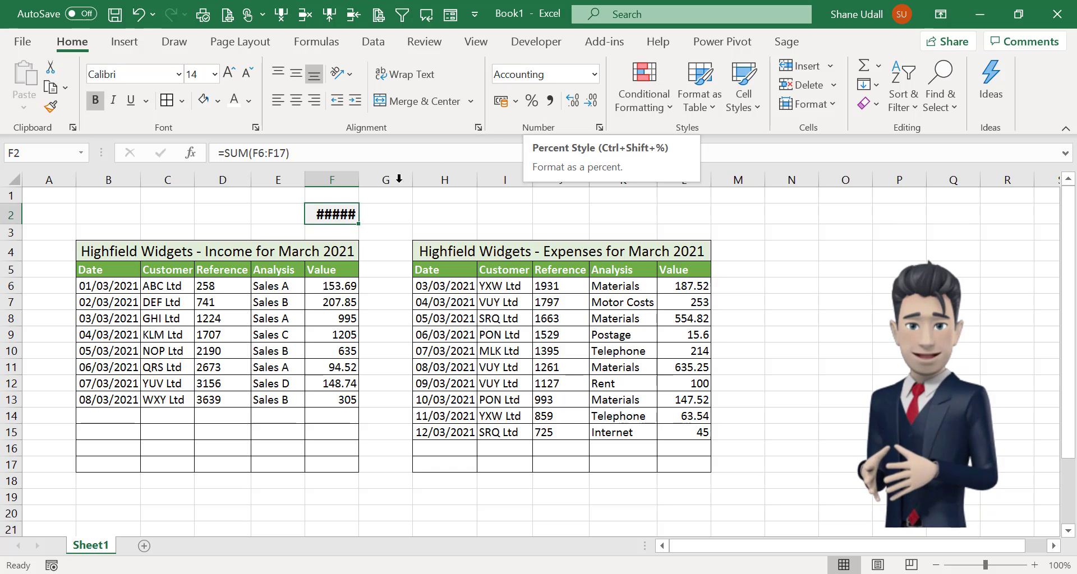
{"action": "left_click_drag", "start_coordinate": [359, 180], "coordinate": [387, 180]}
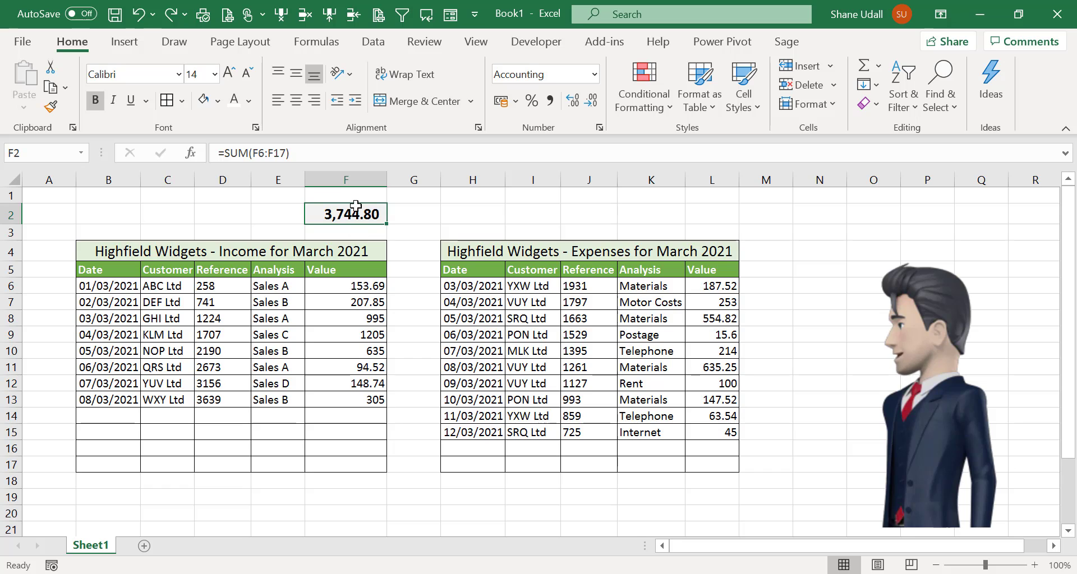
Step: Copy the income total into L2 to show the expenses total 2,216.25, widening column L
{"action": "left_click", "coordinate": [50, 88]}
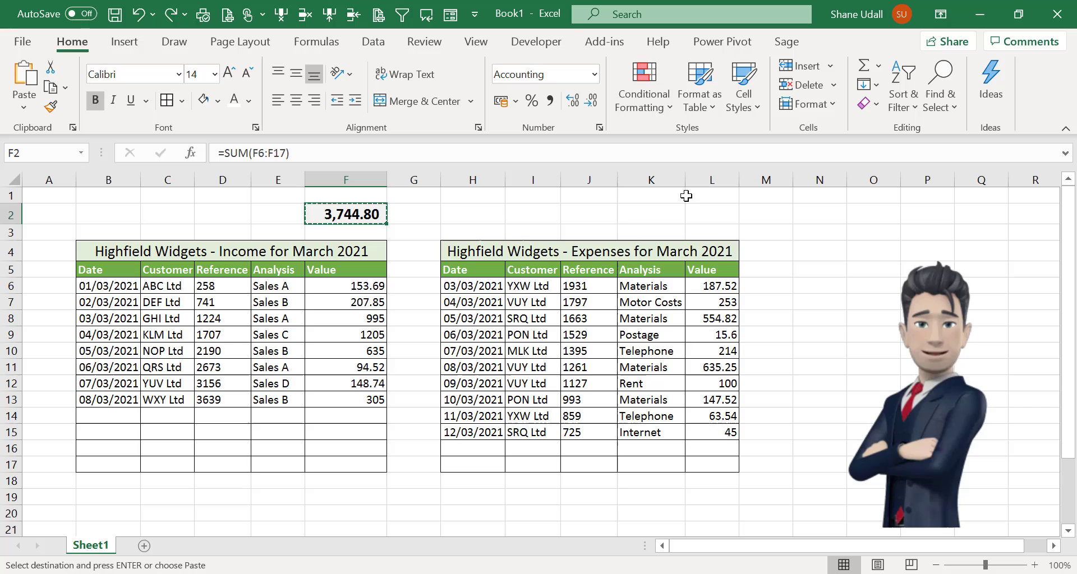
{"action": "left_click", "coordinate": [718, 215]}
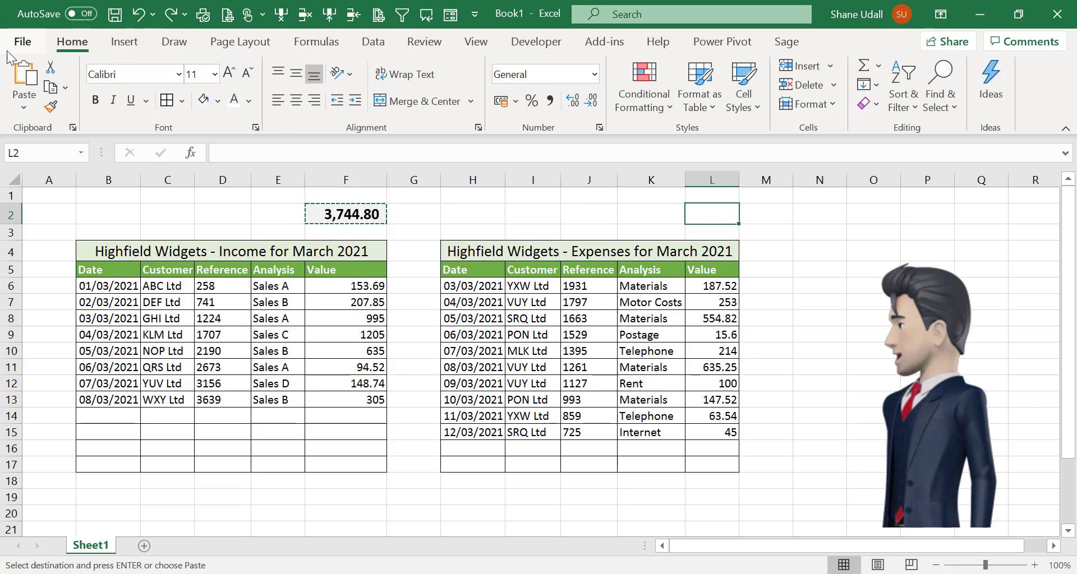
{"action": "left_click", "coordinate": [24, 79]}
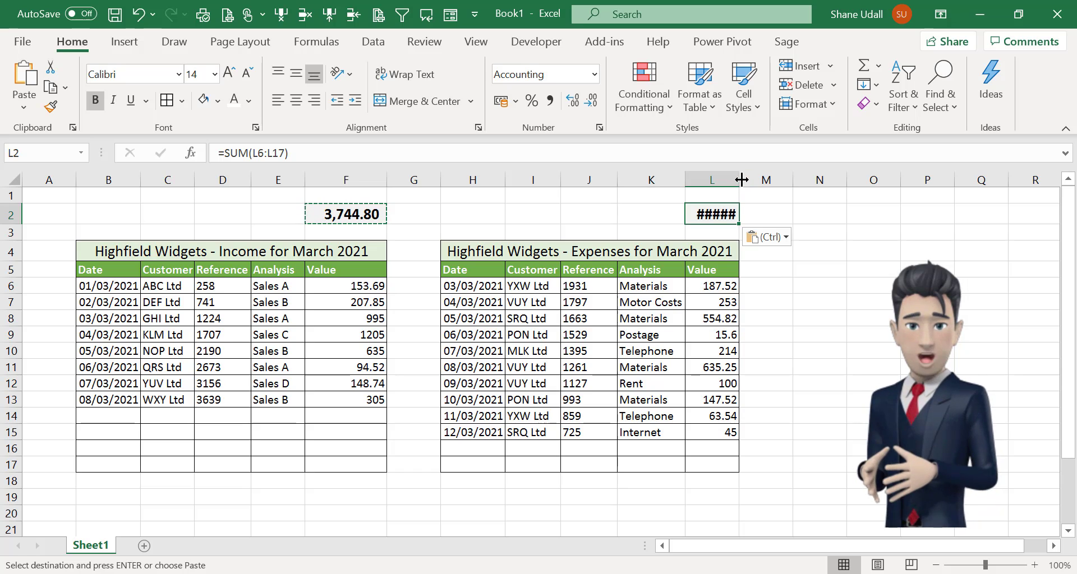
{"action": "left_click_drag", "start_coordinate": [741, 179], "coordinate": [760, 180]}
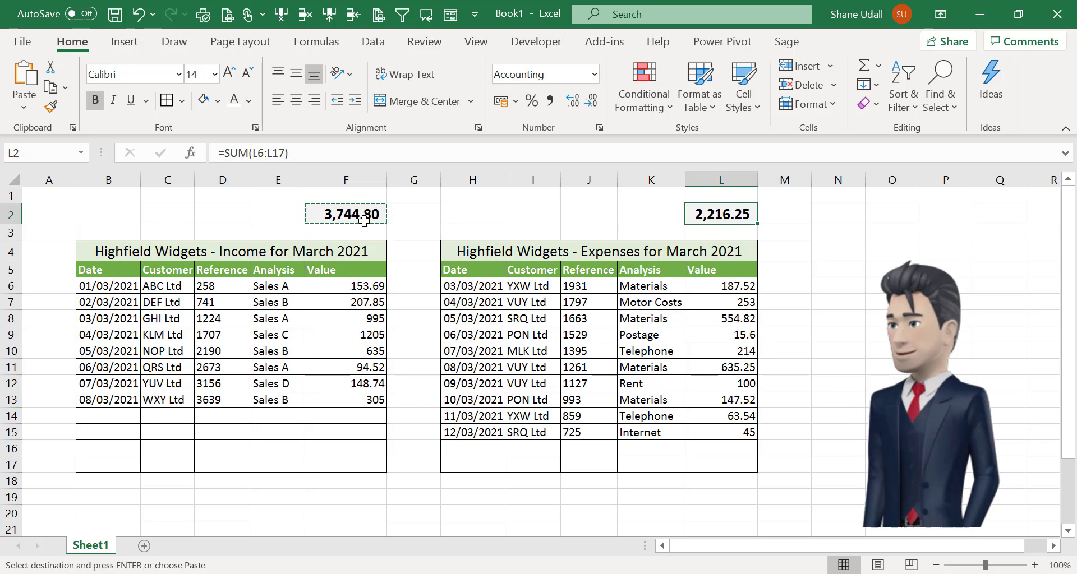
{"action": "key", "text": "Left"}
{"action": "key", "text": "Left"}
{"action": "key", "text": "Left"}
{"action": "key", "text": "Left"}
{"action": "key", "text": "Left"}
{"action": "key", "text": "Left"}
{"action": "left_click", "coordinate": [699, 216]}
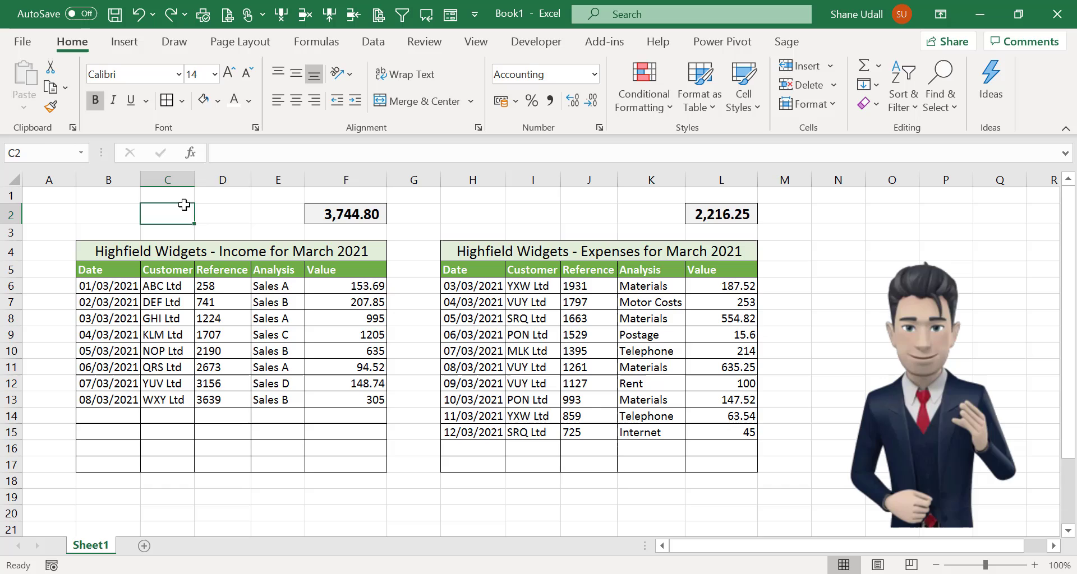
Step: Merge C2:E2 and label it 'TOTAL Income' in bold 14-point text
{"action": "left_click_drag", "start_coordinate": [185, 207], "coordinate": [265, 212]}
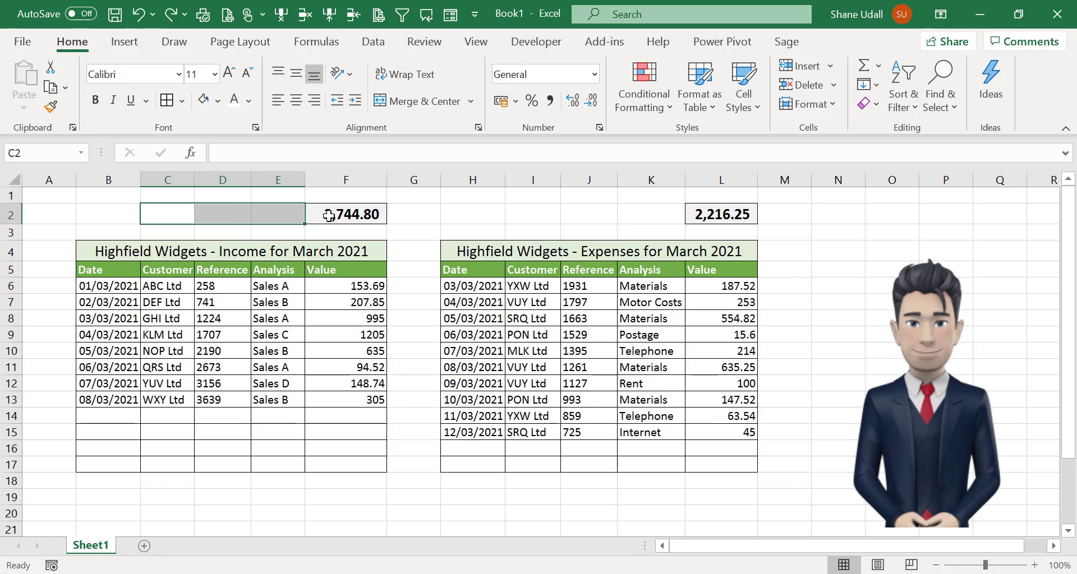
{"action": "left_click", "coordinate": [396, 100]}
{"action": "type", "text": "T"}
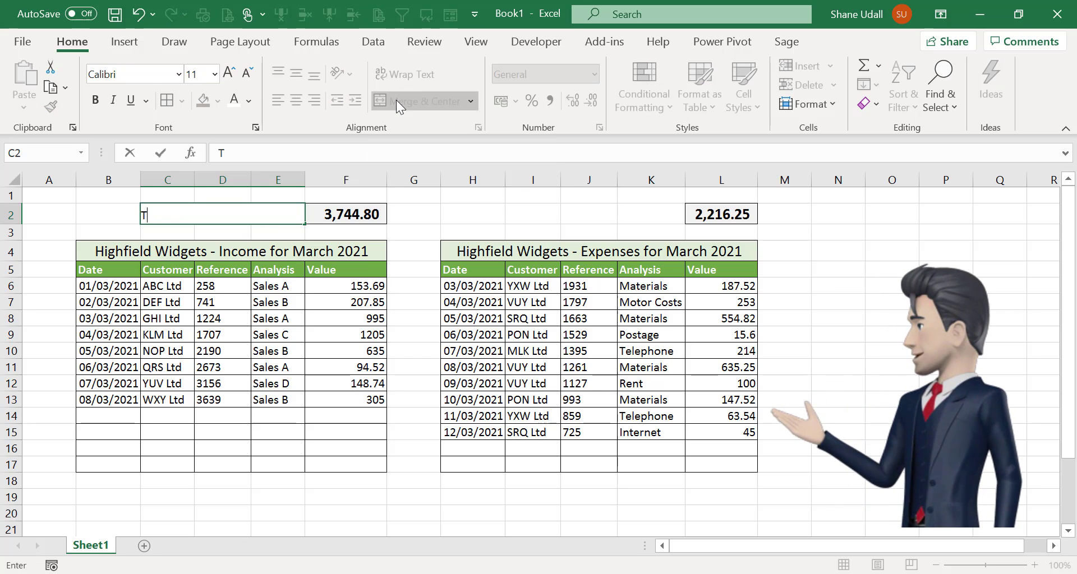
{"action": "type", "text": "OTAL "}
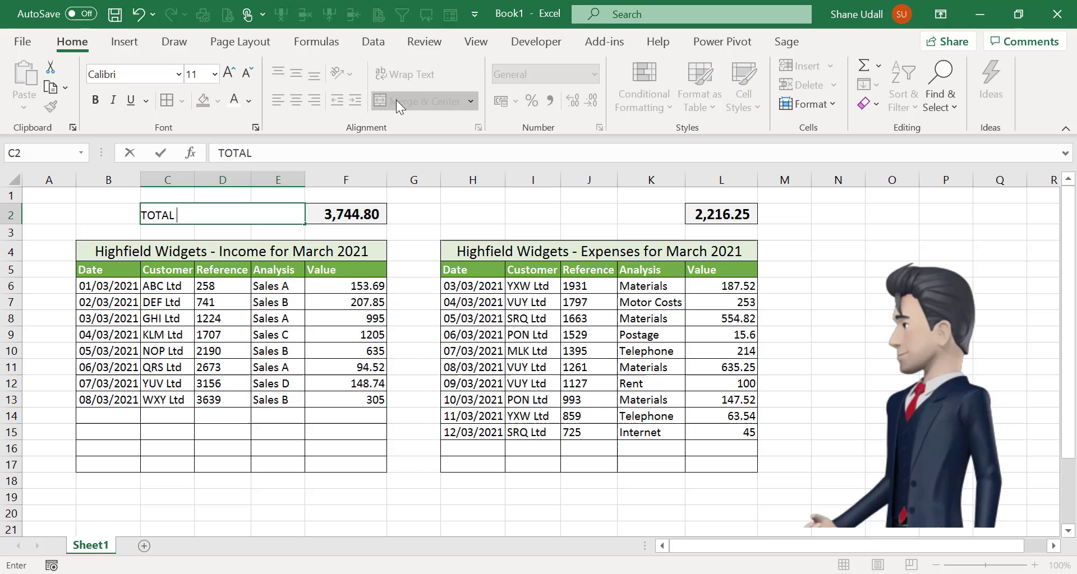
{"action": "type", "text": "Income"}
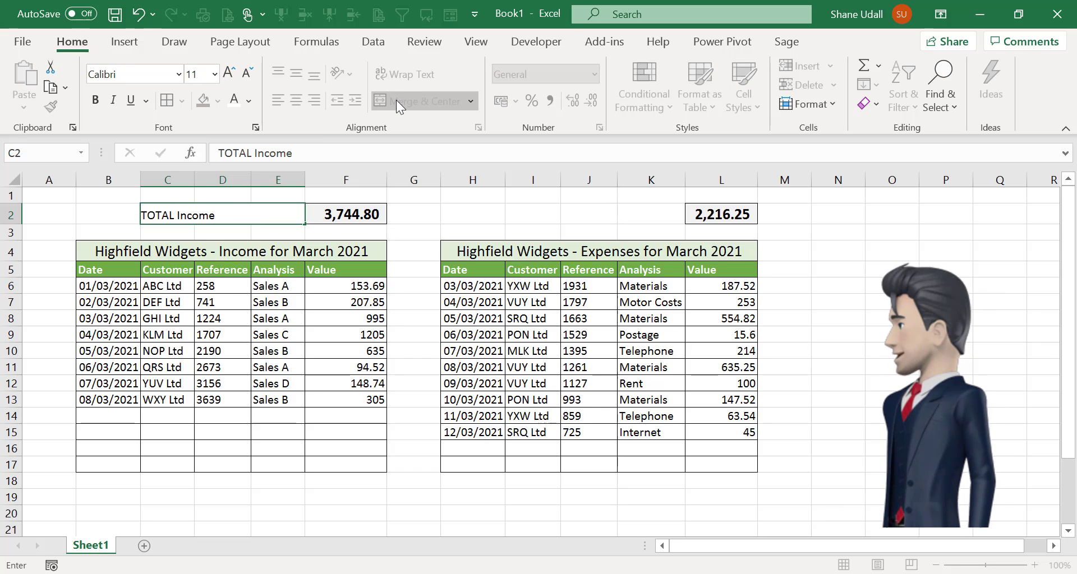
{"action": "key", "text": "Return"}
{"action": "key", "text": "Up"}
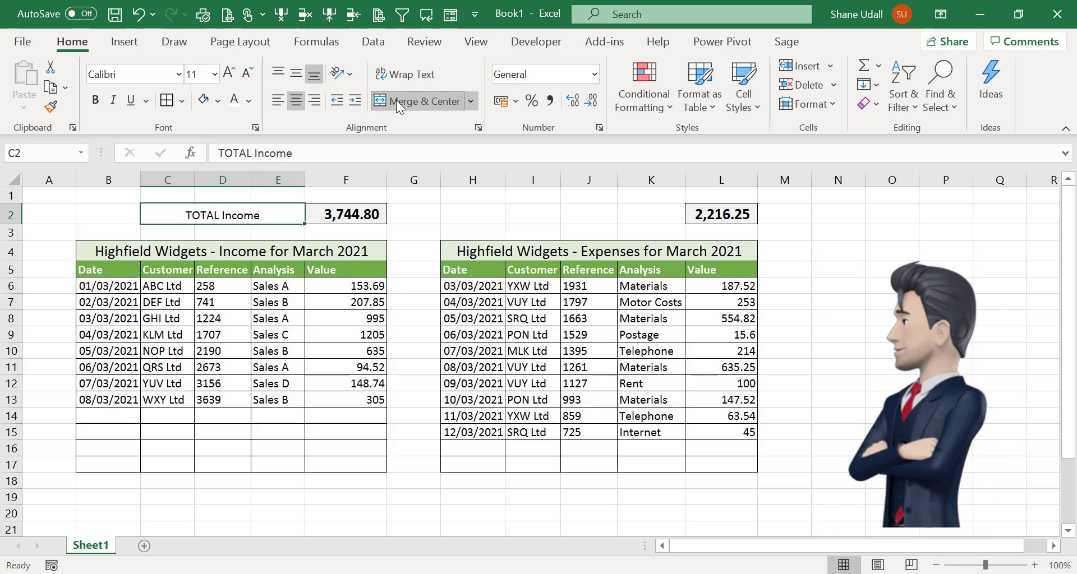
{"action": "left_click", "coordinate": [93, 100]}
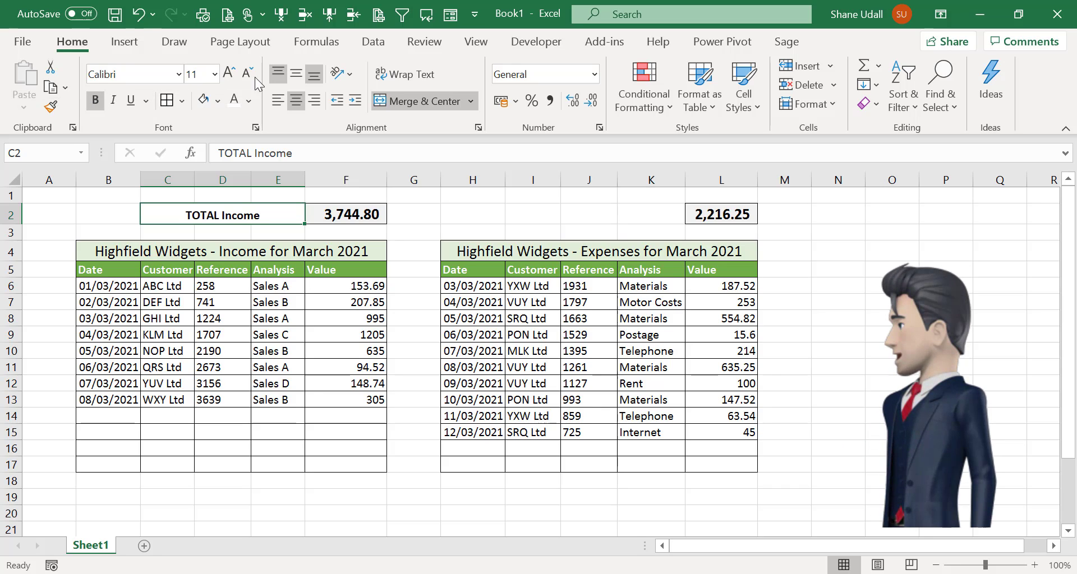
{"action": "left_click", "coordinate": [229, 73]}
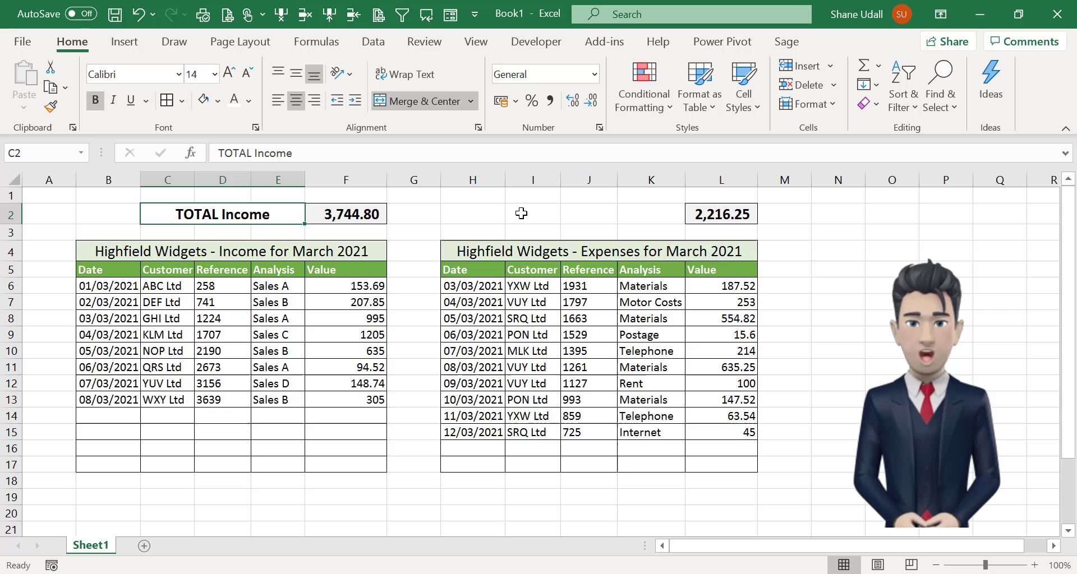
Step: Merge I2:K2 and label it 'TOTAL Expenditure' in bold 14-point text
{"action": "left_click_drag", "start_coordinate": [531, 215], "coordinate": [645, 215]}
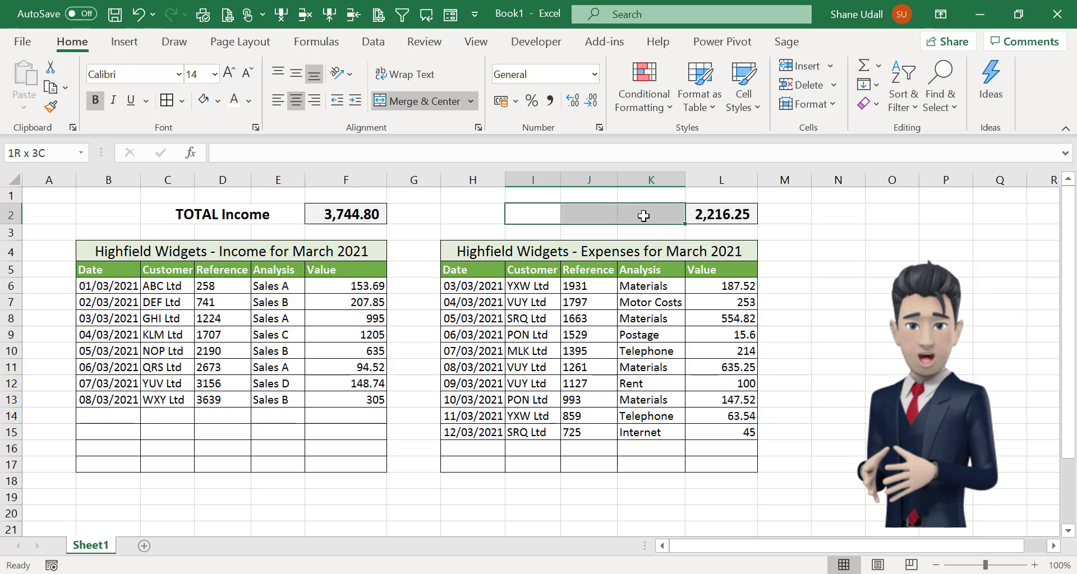
{"action": "left_click", "coordinate": [436, 101]}
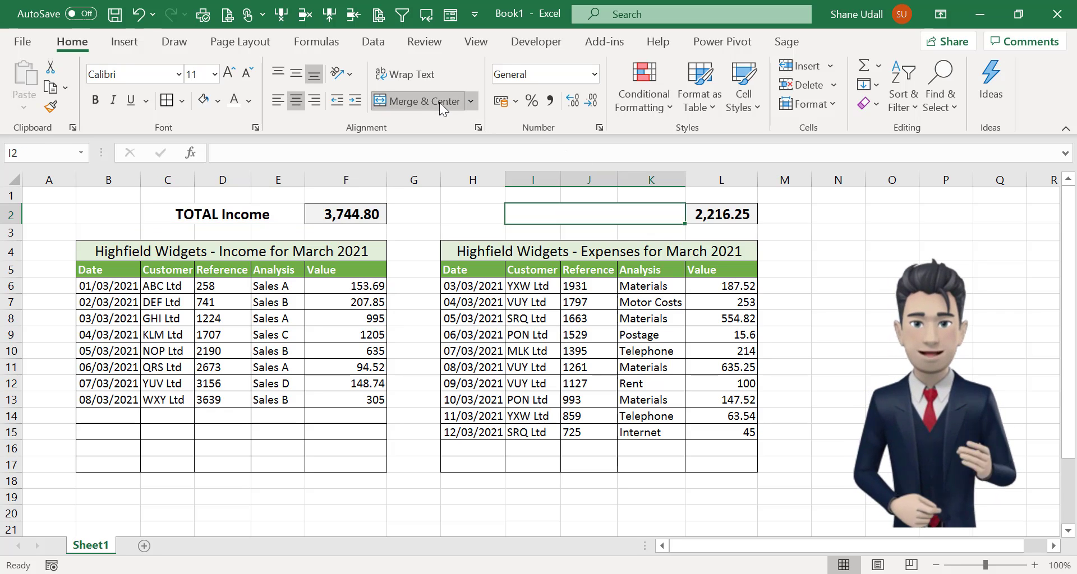
{"action": "type", "text": "T"}
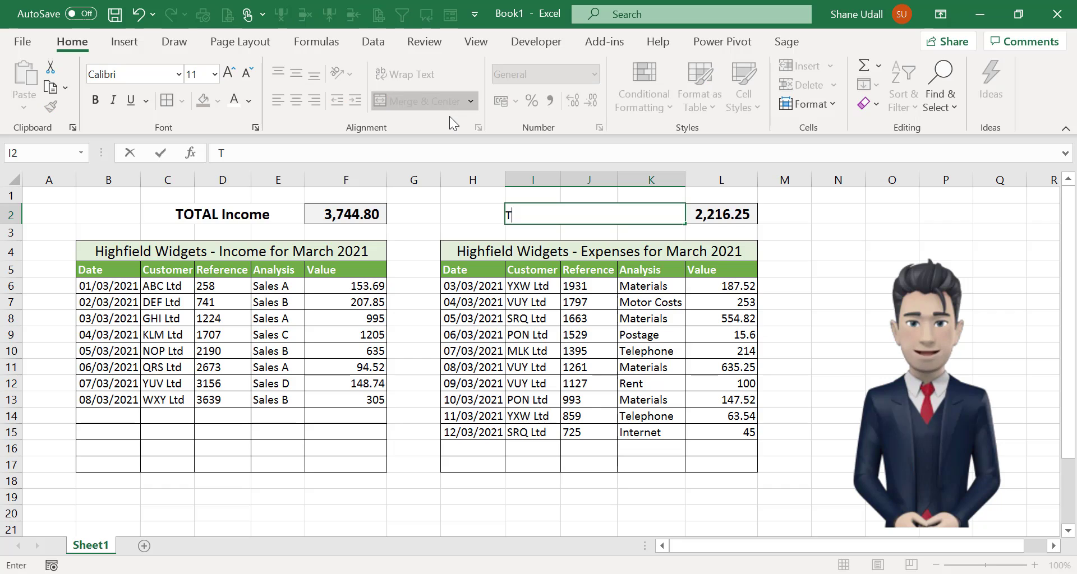
{"action": "type", "text": "OTAL "}
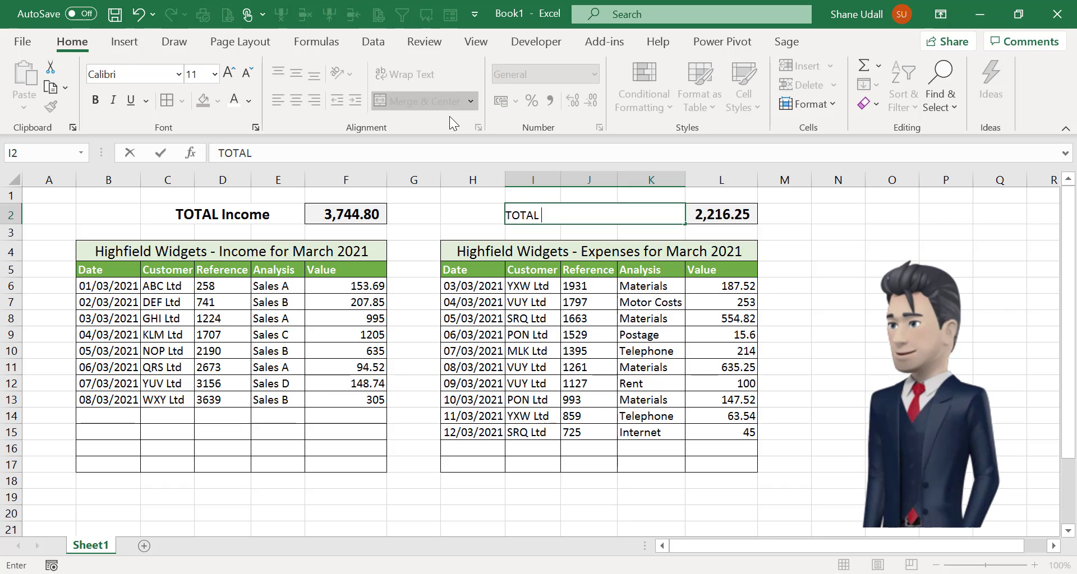
{"action": "type", "text": "Expend"}
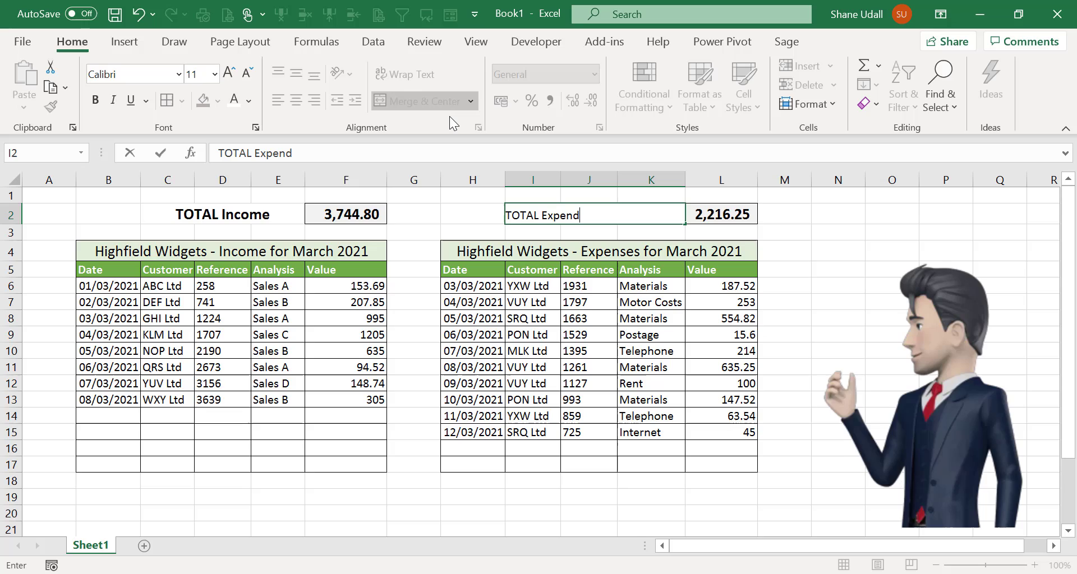
{"action": "type", "text": "iture"}
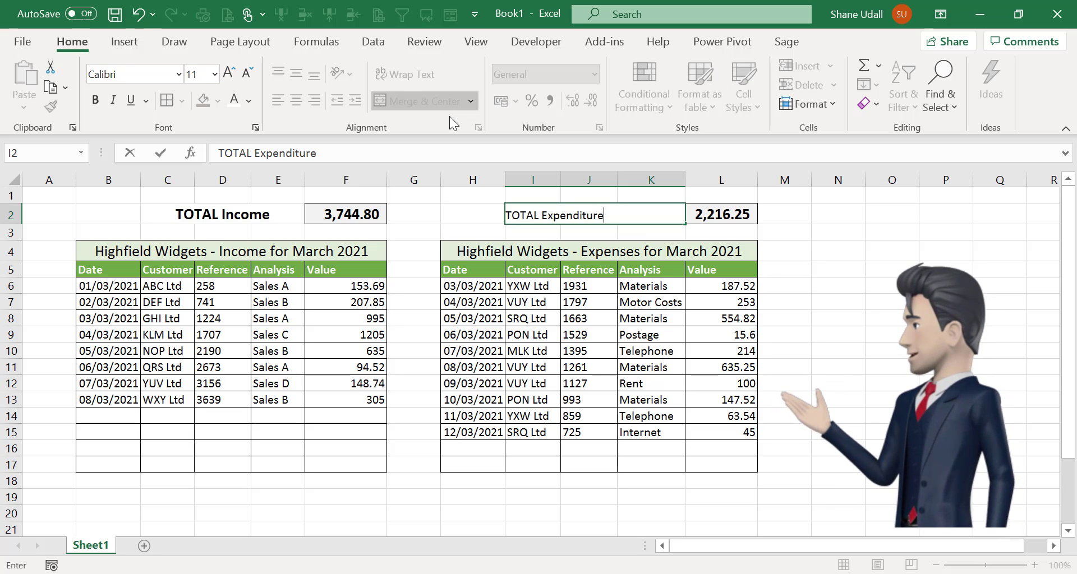
{"action": "key", "text": "ctrl+Return"}
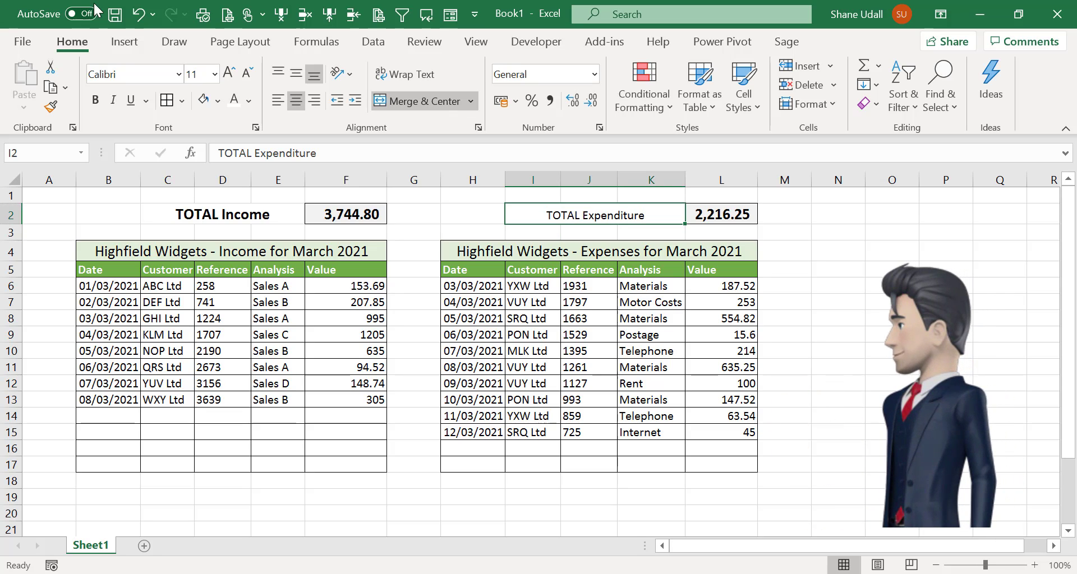
{"action": "left_click", "coordinate": [229, 72]}
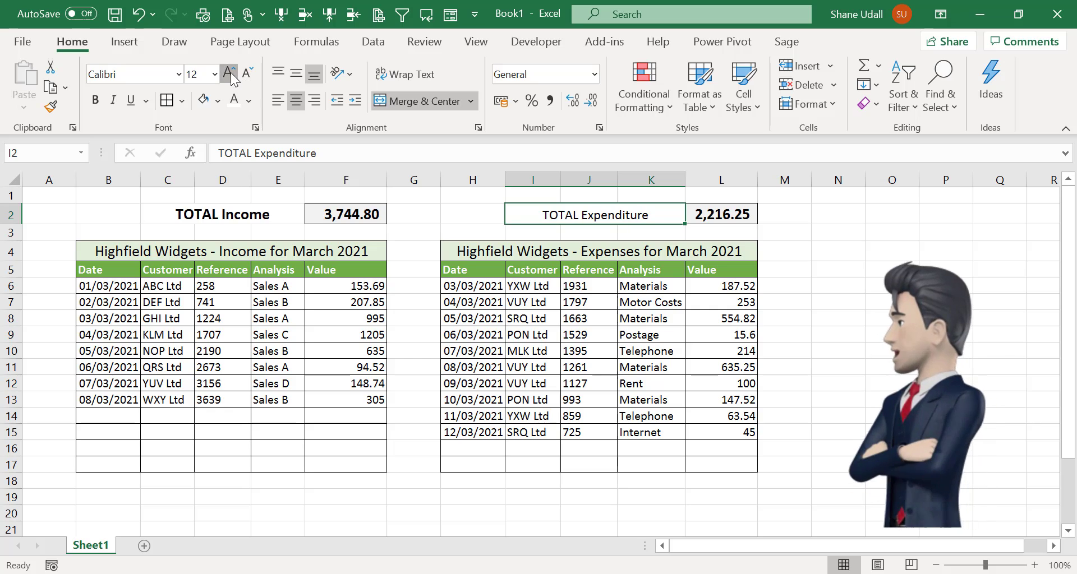
{"action": "left_click", "coordinate": [229, 72]}
{"action": "left_click", "coordinate": [96, 101]}
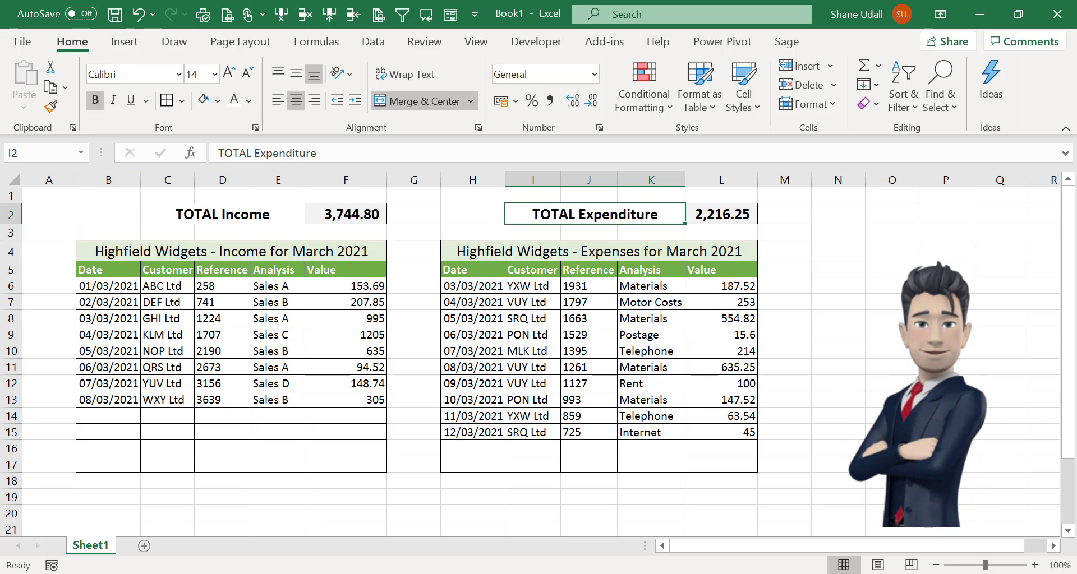
{"action": "left_click", "coordinate": [892, 480]}
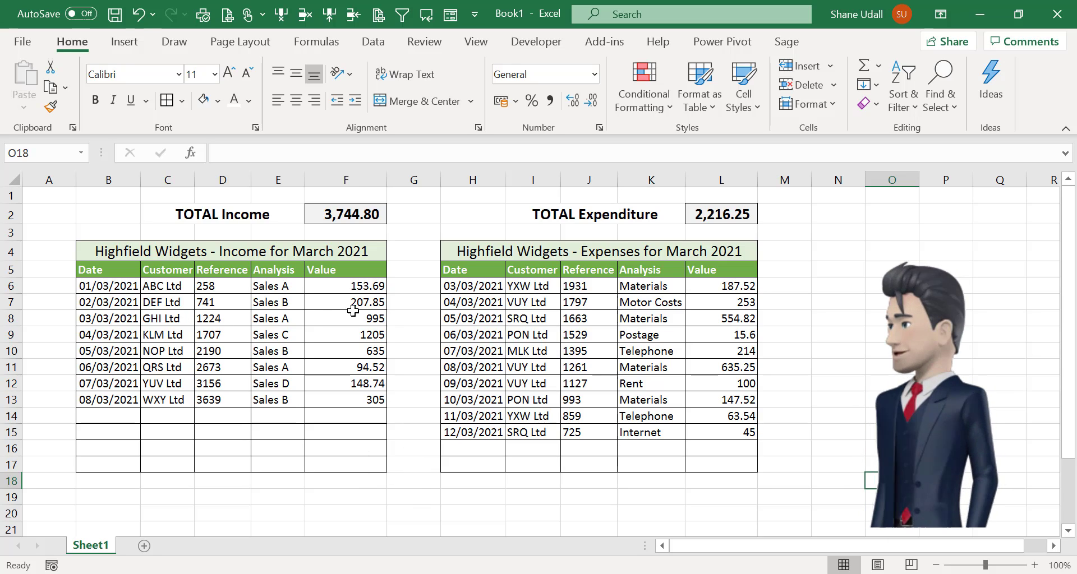
{"action": "left_click_drag", "start_coordinate": [92, 301], "coordinate": [344, 302]}
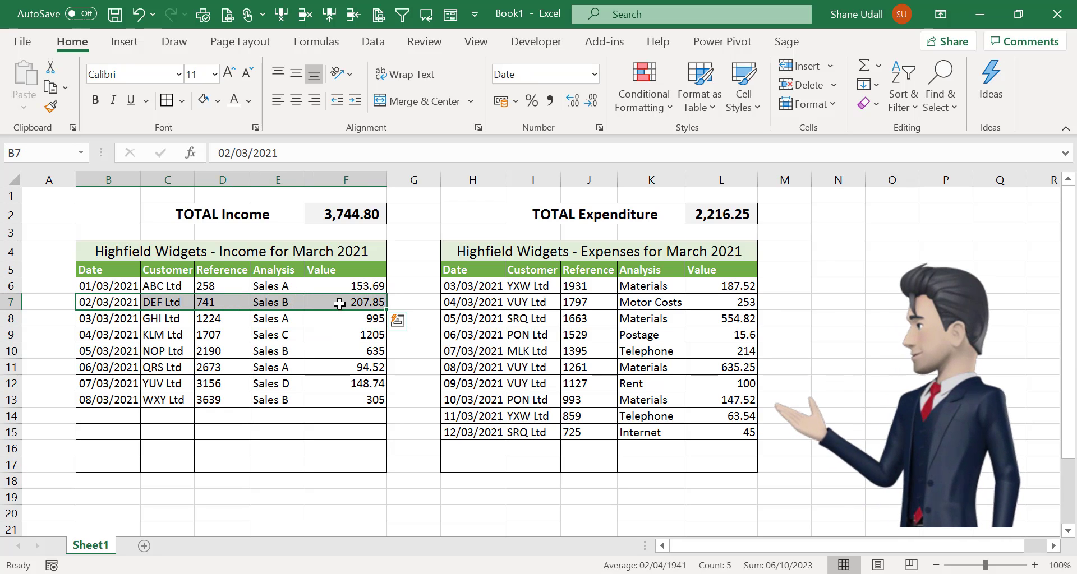
{"action": "left_click", "coordinate": [346, 215]}
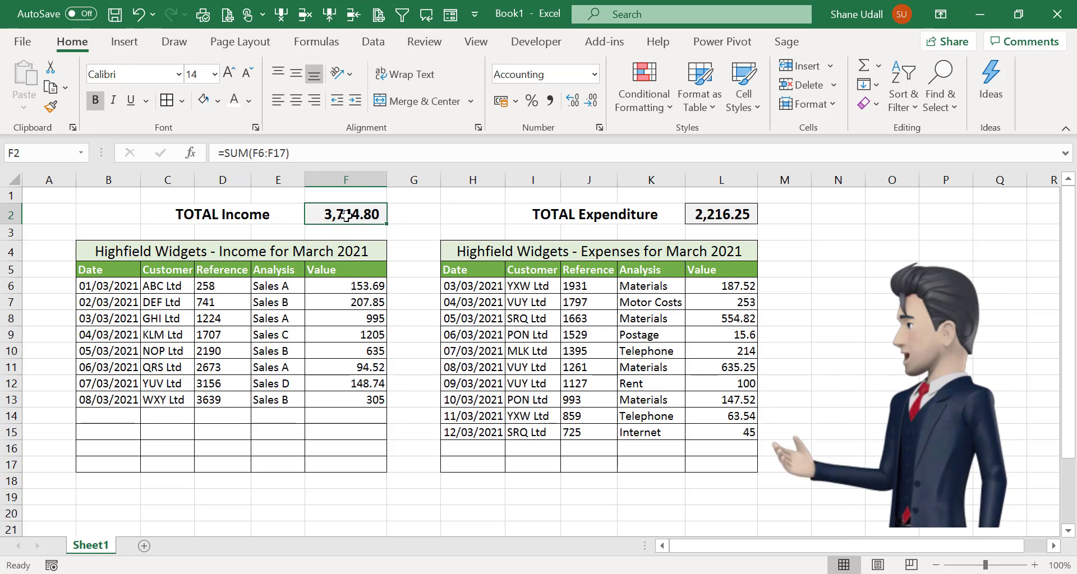
{"action": "left_click", "coordinate": [712, 219]}
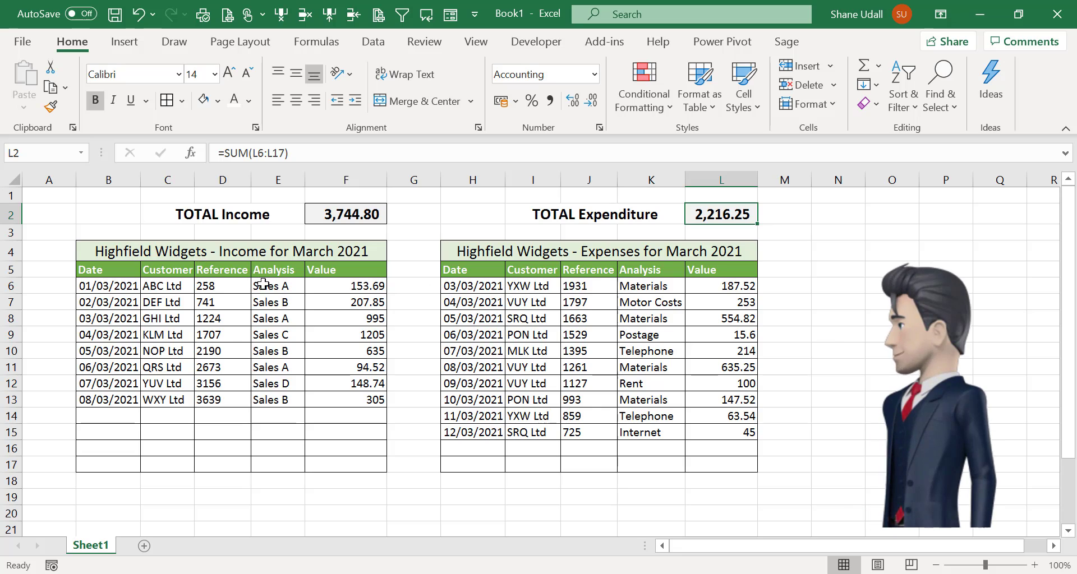
{"action": "left_click_drag", "start_coordinate": [263, 284], "coordinate": [266, 399]}
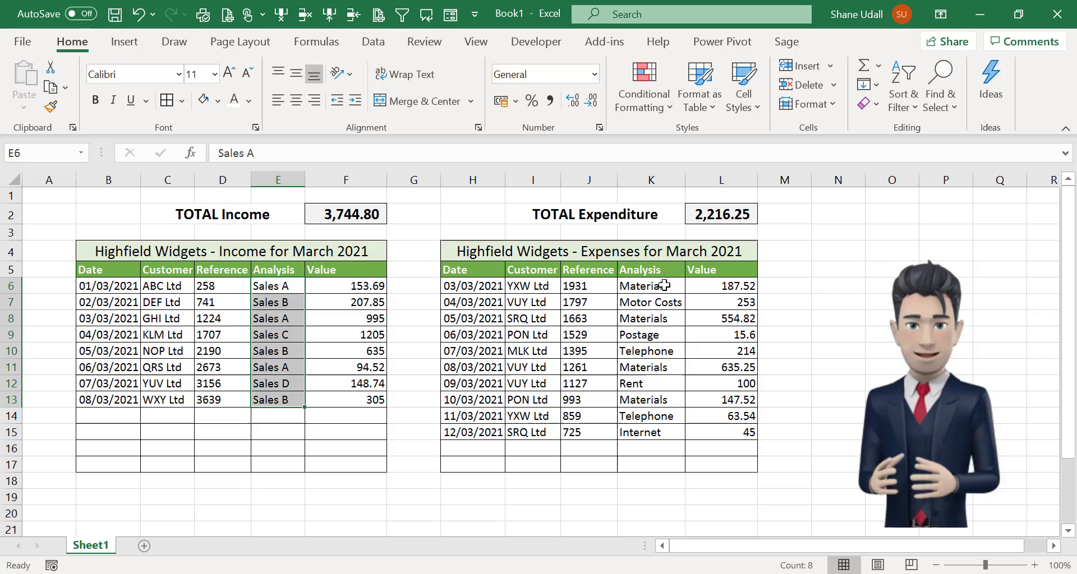
{"action": "left_click", "coordinate": [661, 317]}
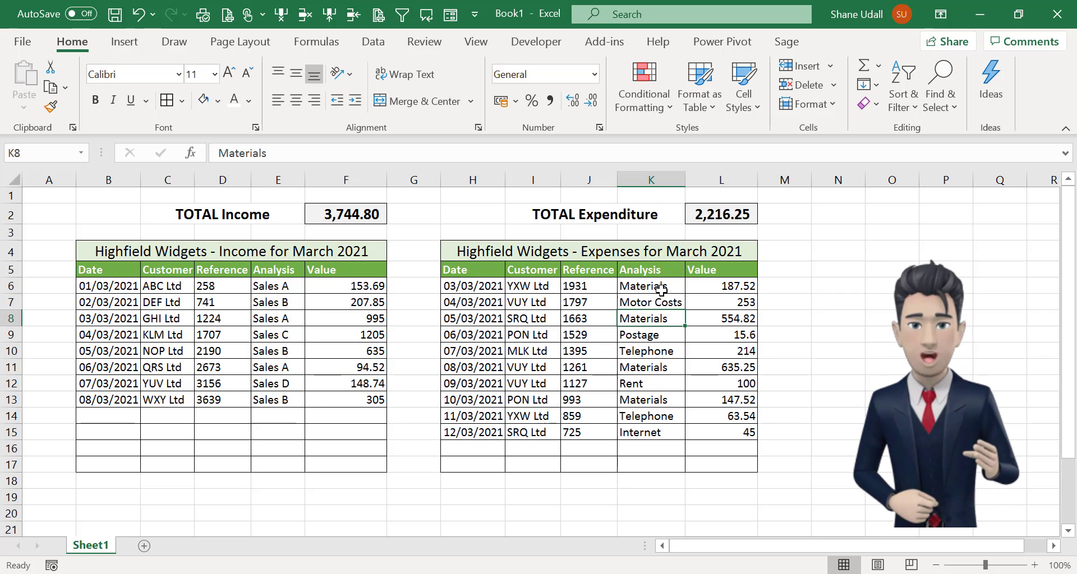
{"action": "left_click_drag", "start_coordinate": [661, 291], "coordinate": [657, 448]}
{"action": "left_click", "coordinate": [720, 287]}
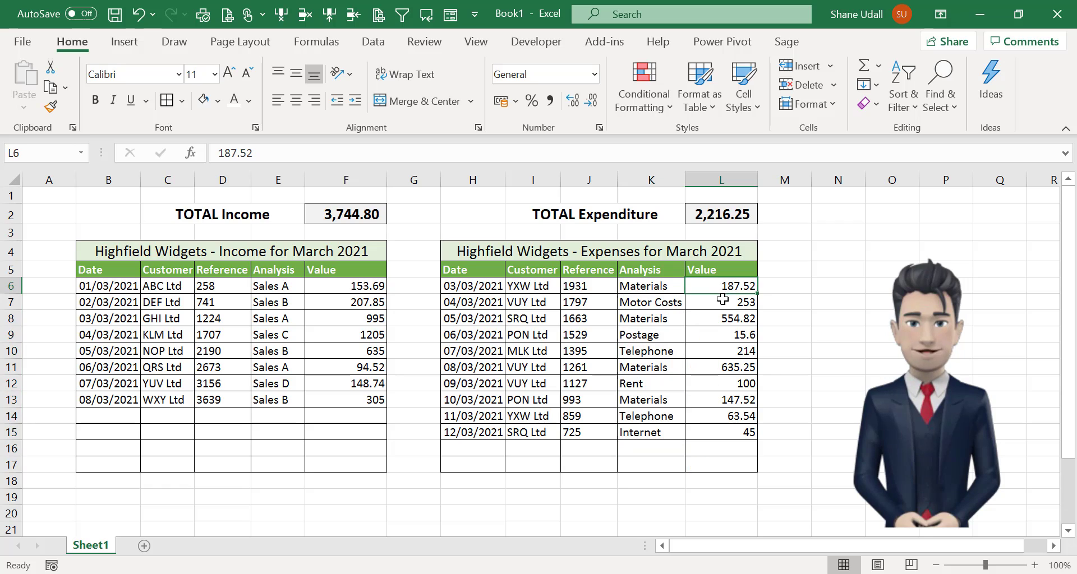
{"action": "left_click", "coordinate": [331, 215]}
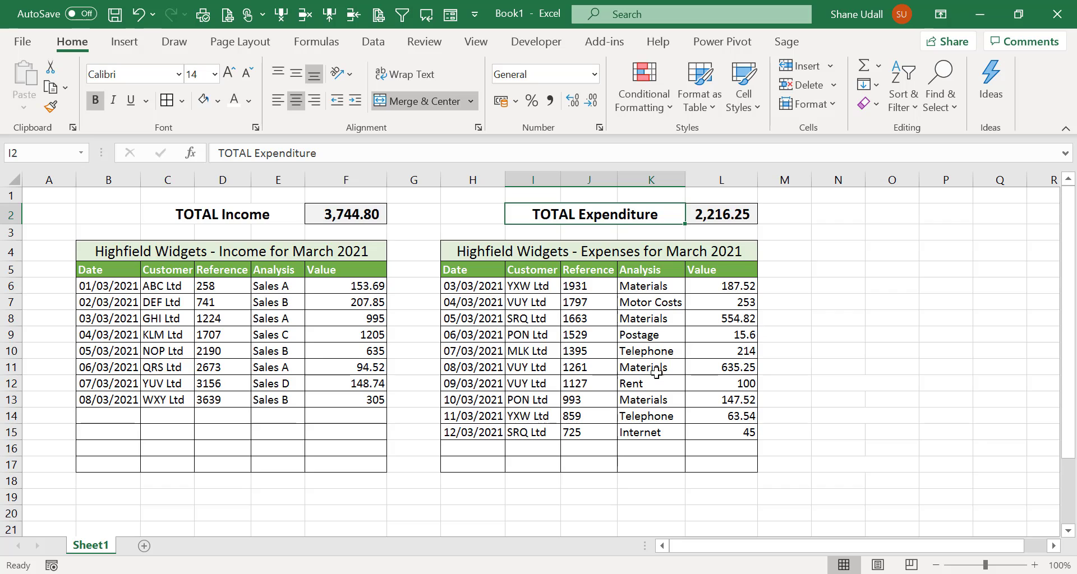
Step: Enter the labels Sales A, Sales B, Sales C, Sales D and TOTAL Income in N6:N10
{"action": "left_click", "coordinate": [834, 287]}
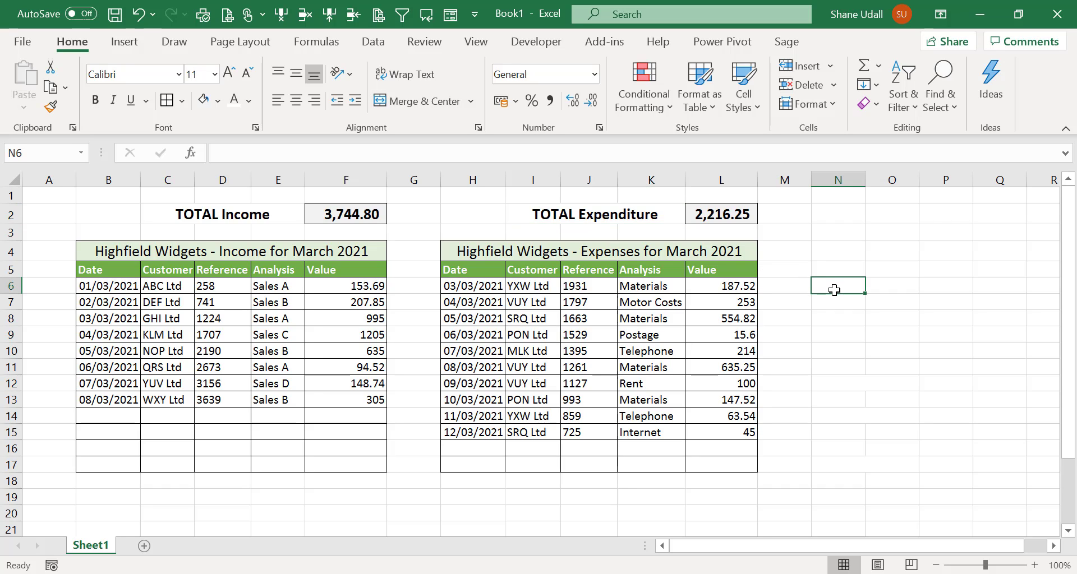
{"action": "type", "text": "Sal"}
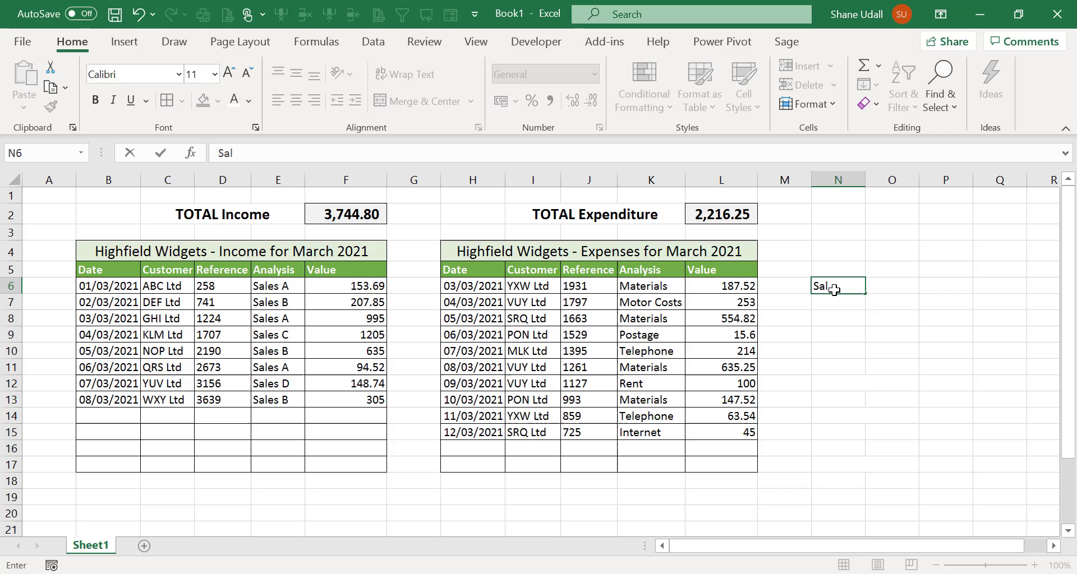
{"action": "type", "text": "es A"}
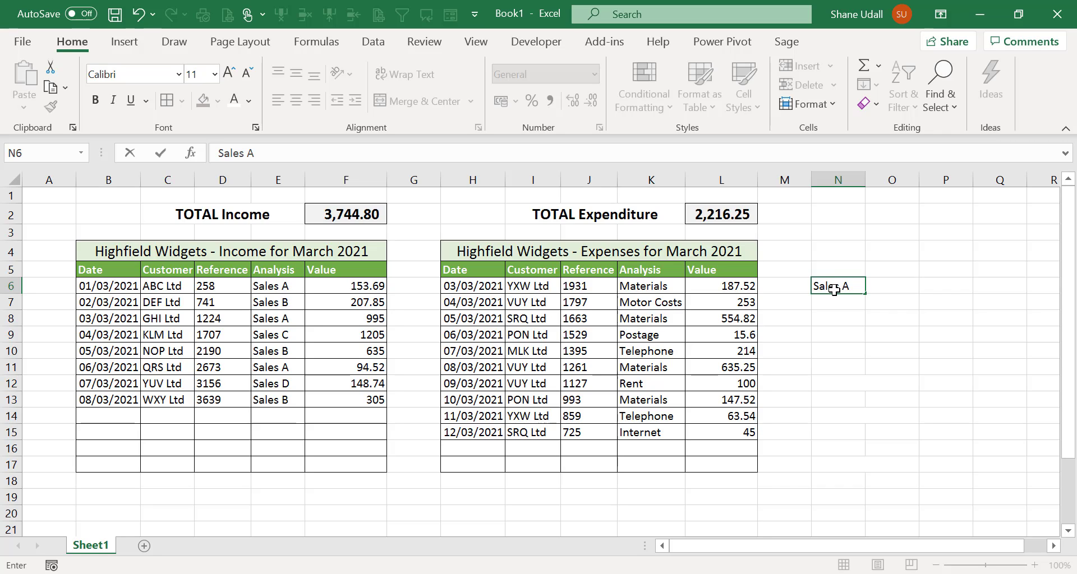
{"action": "key", "text": "Return"}
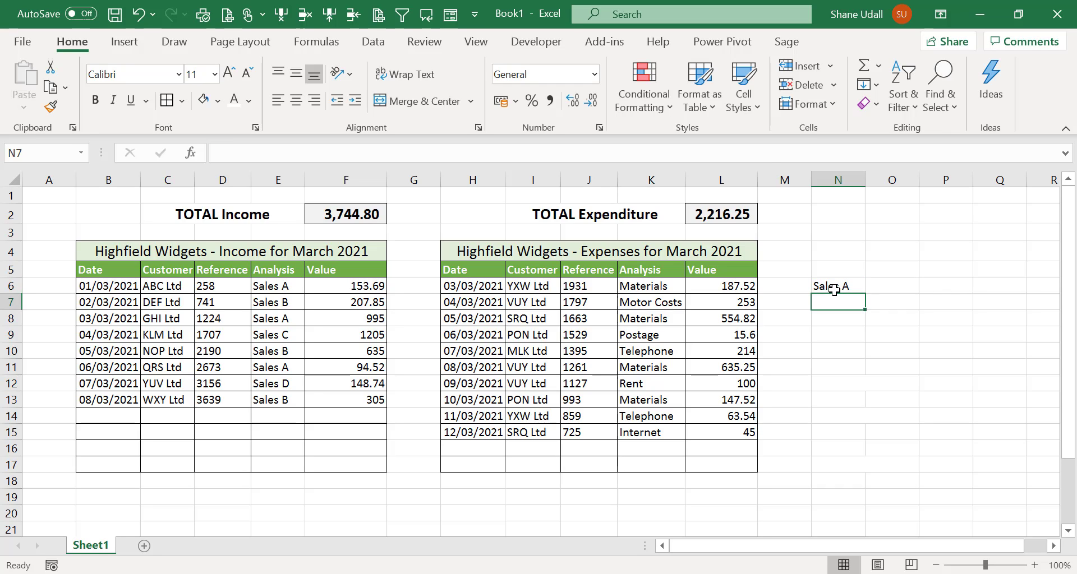
{"action": "left_click", "coordinate": [285, 286]}
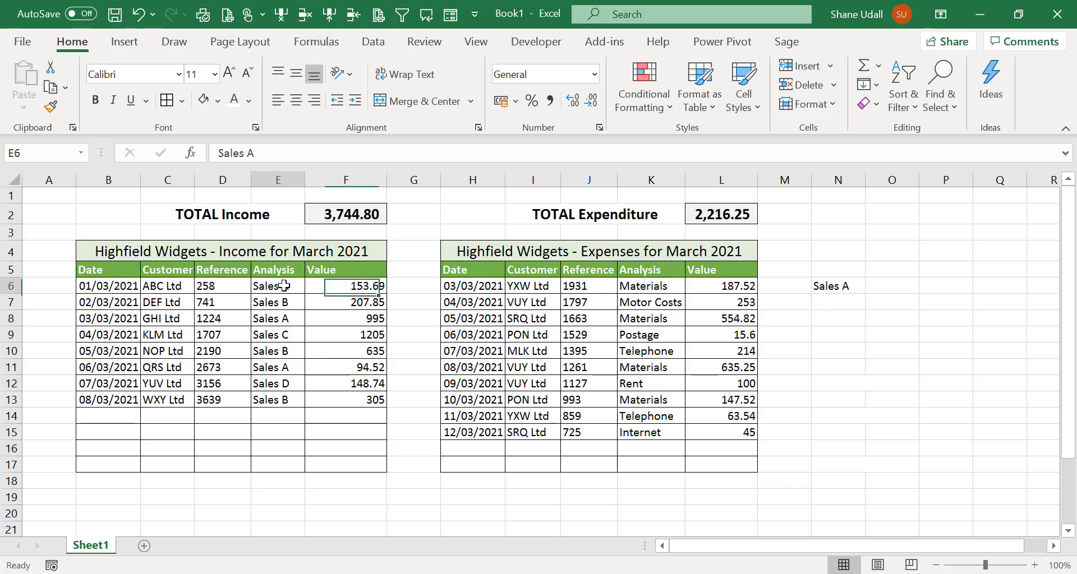
{"action": "left_click", "coordinate": [853, 304]}
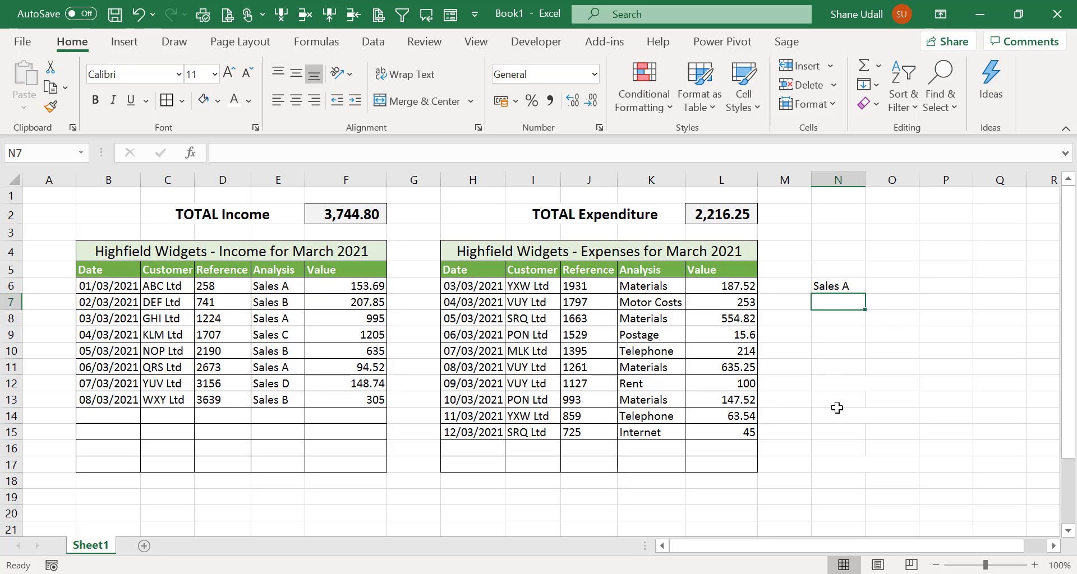
{"action": "type", "text": "Sales"}
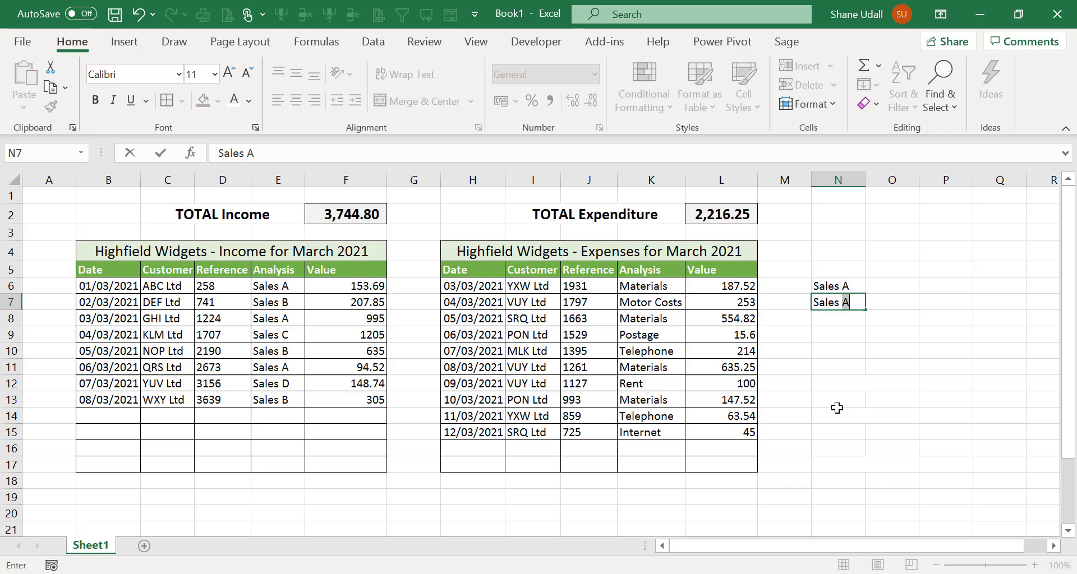
{"action": "type", "text": " B"}
{"action": "key", "text": "Return"}
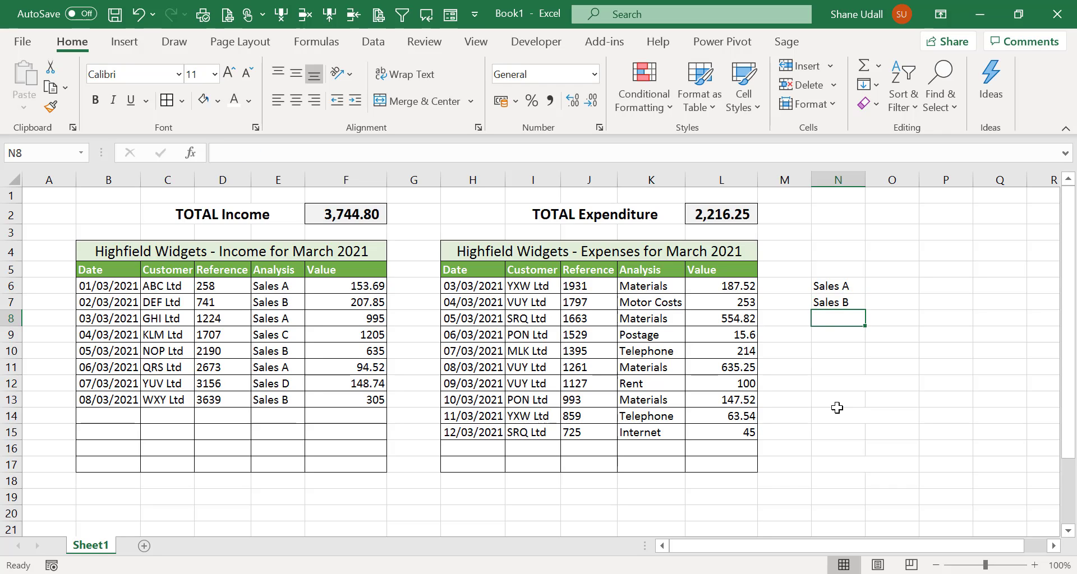
{"action": "type", "text": "Sales"}
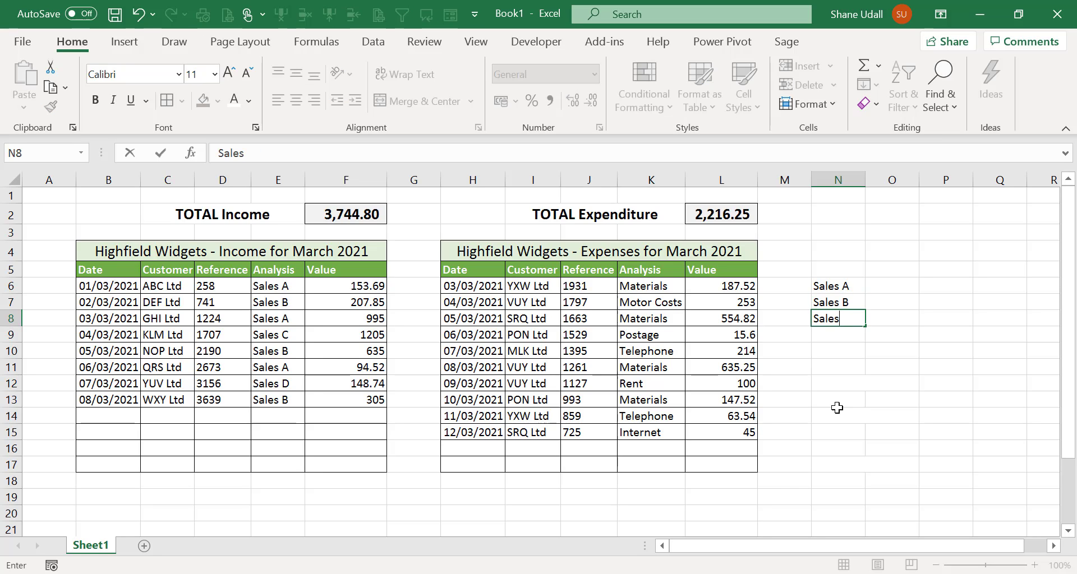
{"action": "type", "text": " C"}
{"action": "key", "text": "Return"}
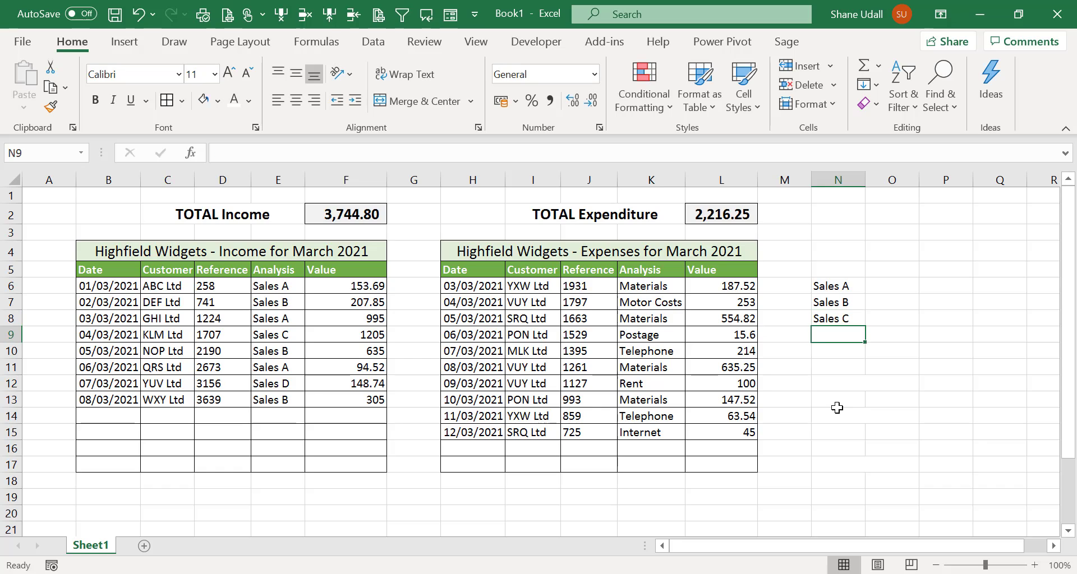
{"action": "type", "text": "Sales D"}
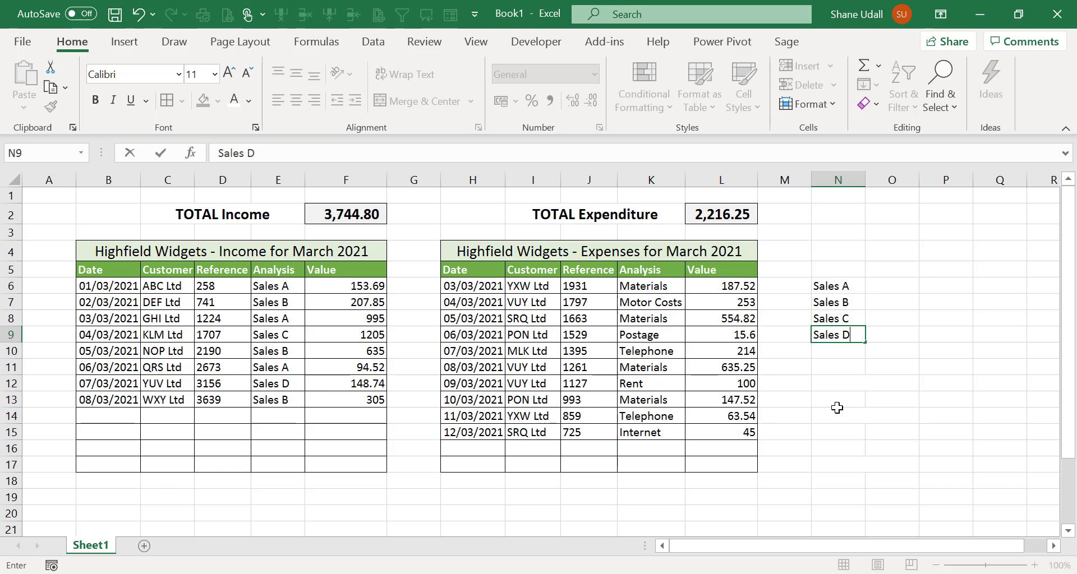
{"action": "key", "text": "Return"}
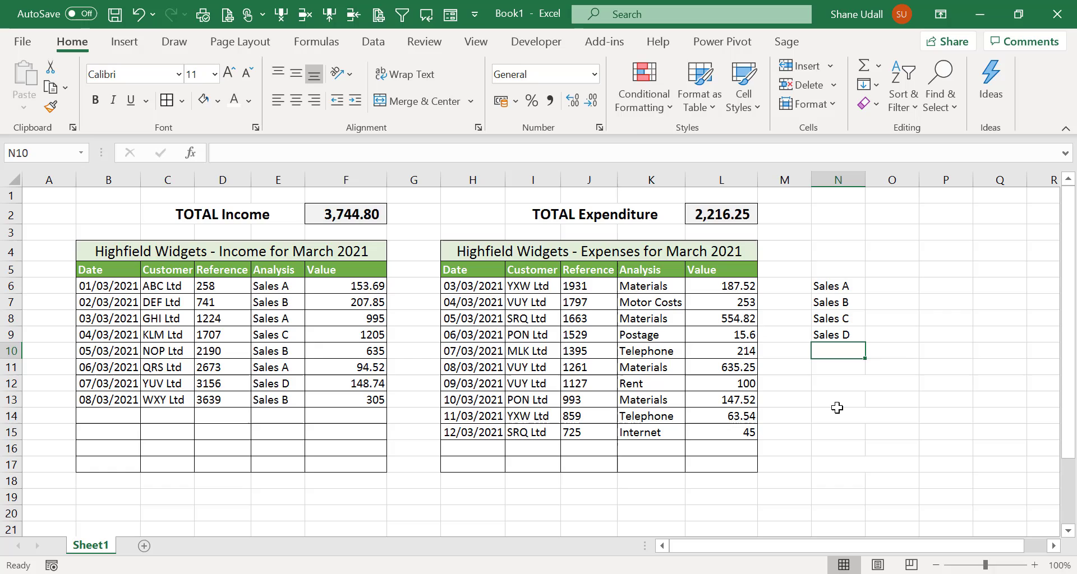
{"action": "type", "text": "TOTAL "}
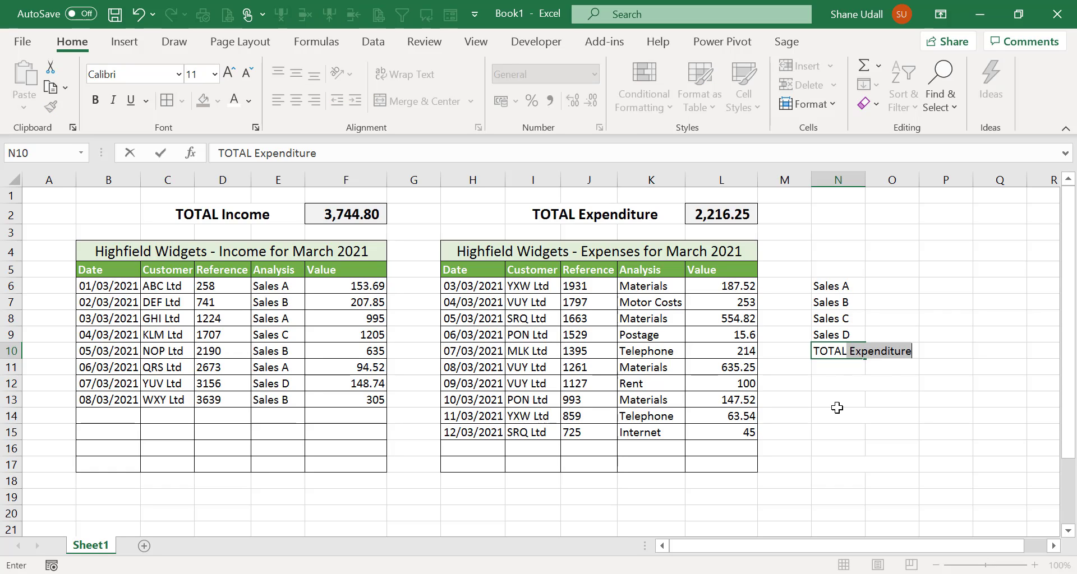
{"action": "type", "text": "Income"}
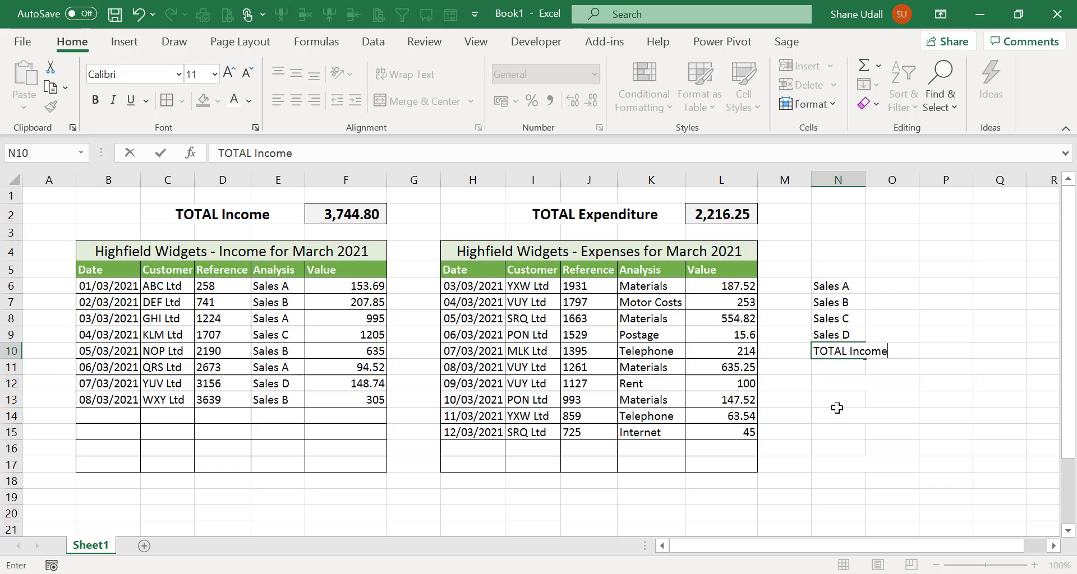
{"action": "key", "text": "Return"}
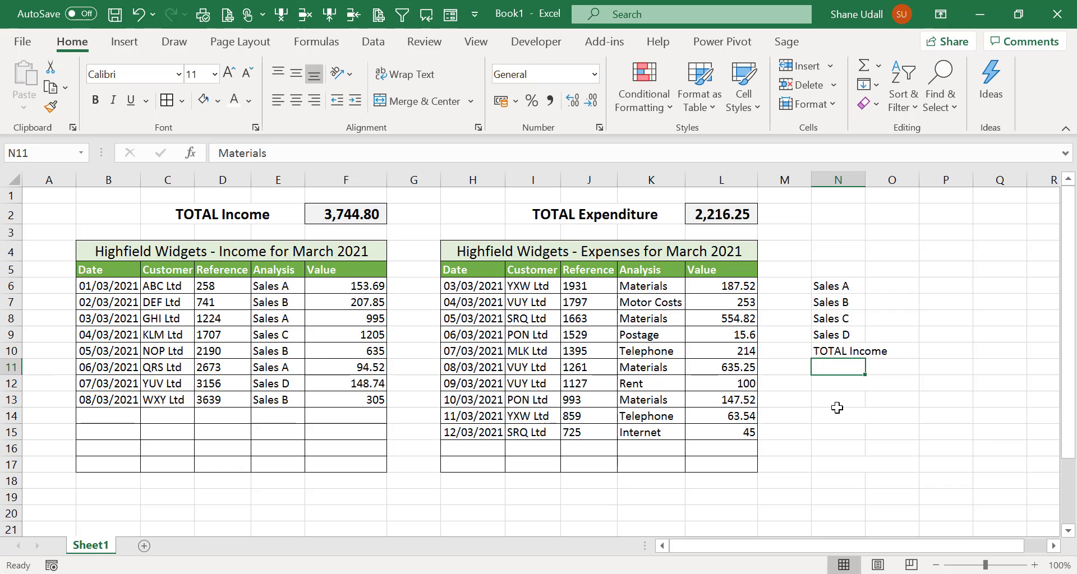
Step: Set N11:N17's font colour to Automatic to reveal the expense category labels
{"action": "left_click_drag", "start_coordinate": [839, 367], "coordinate": [840, 458]}
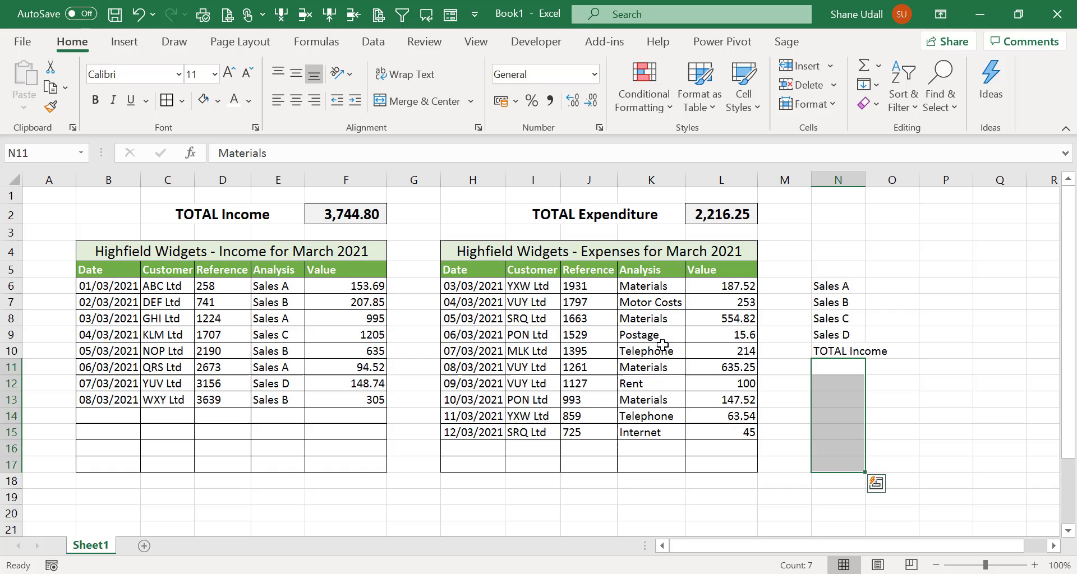
{"action": "left_click", "coordinate": [249, 101]}
{"action": "left_click", "coordinate": [247, 119]}
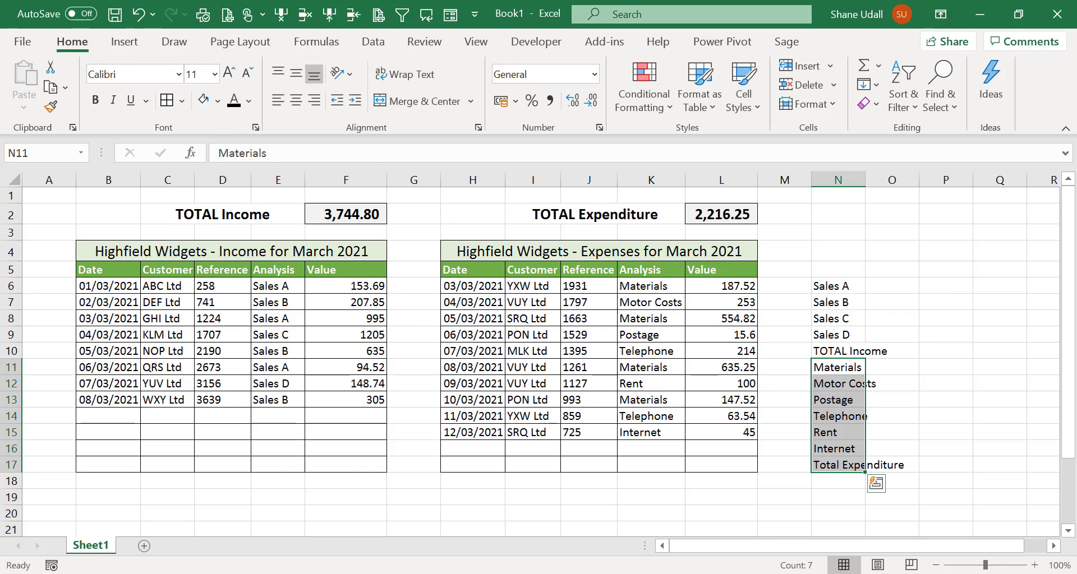
{"action": "left_click", "coordinate": [829, 507]}
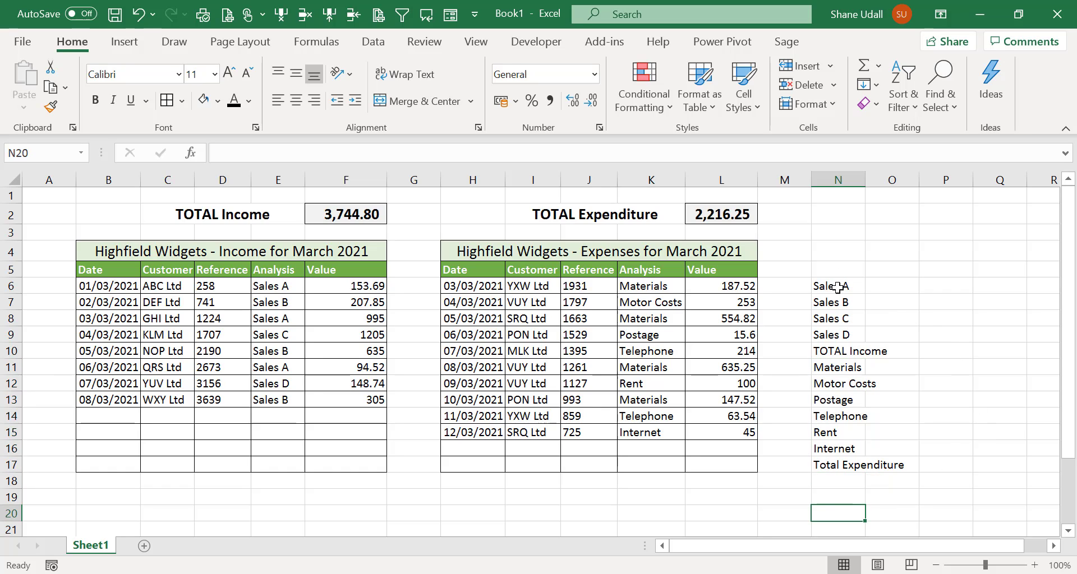
{"action": "left_click_drag", "start_coordinate": [832, 285], "coordinate": [841, 463]}
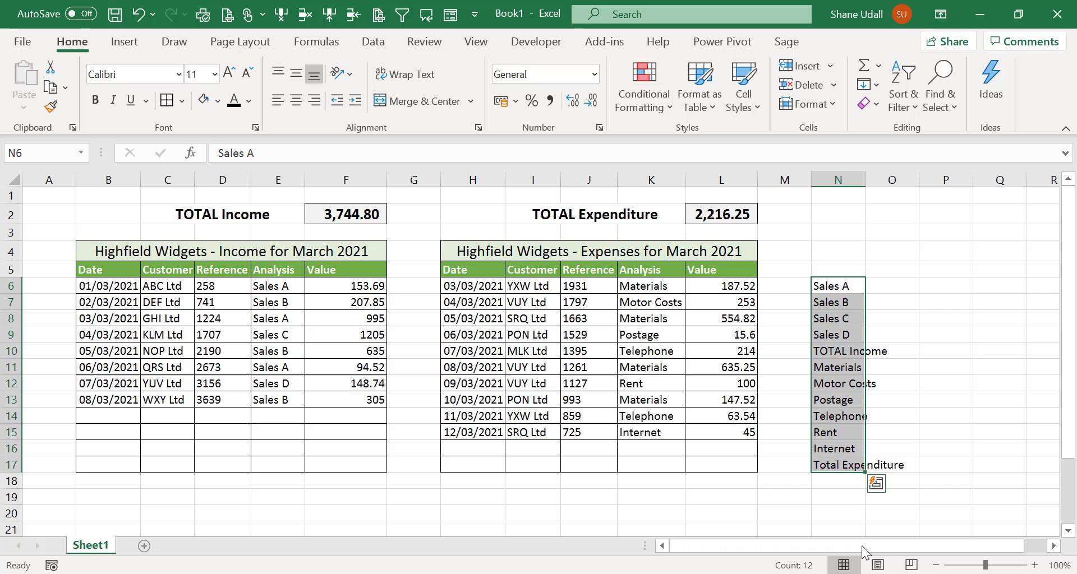
{"action": "left_click", "coordinate": [942, 464]}
{"action": "key", "text": "Left"}
{"action": "key", "text": "Left"}
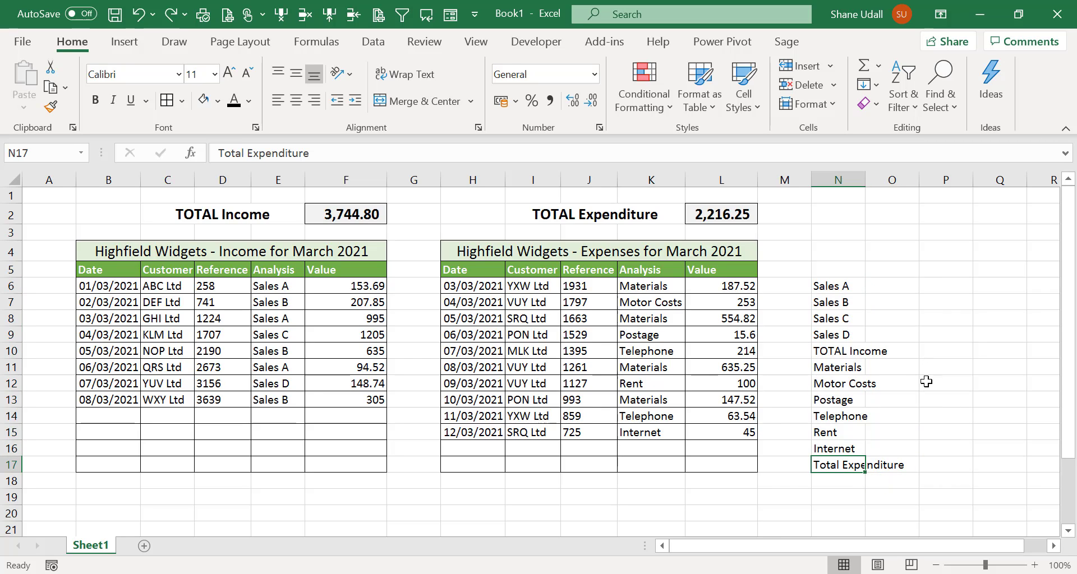
{"action": "left_click", "coordinate": [848, 287]}
{"action": "left_click", "coordinate": [897, 284]}
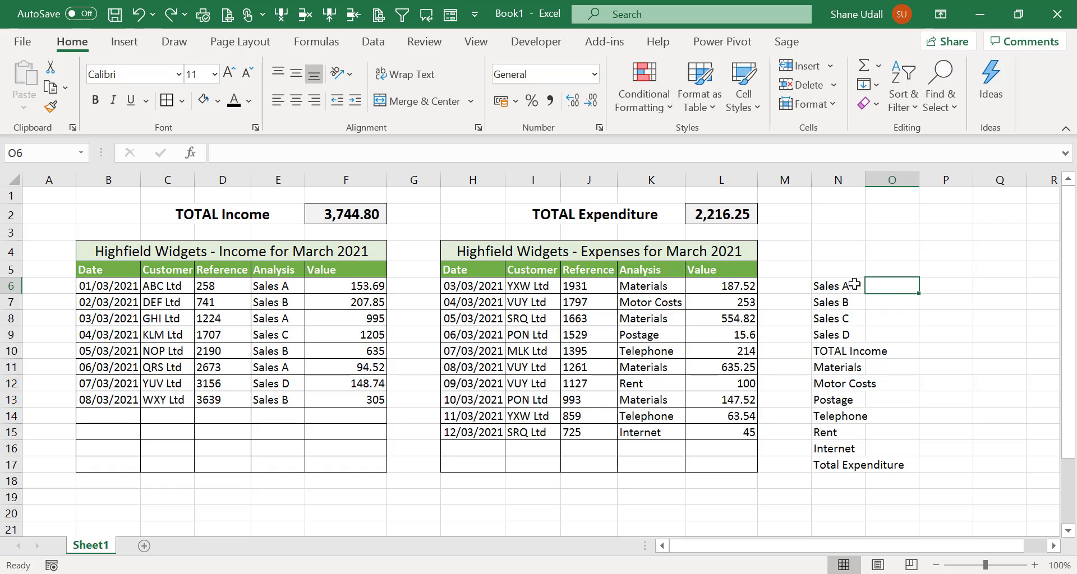
{"action": "left_click", "coordinate": [848, 282]}
{"action": "left_click", "coordinate": [845, 303]}
{"action": "left_click", "coordinate": [844, 318]}
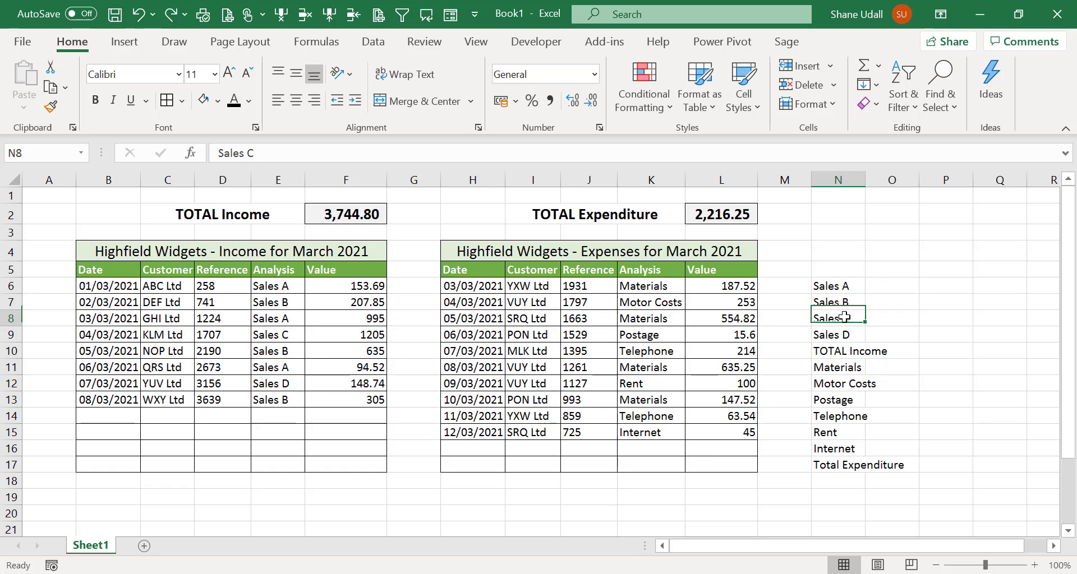
{"action": "left_click", "coordinate": [839, 287]}
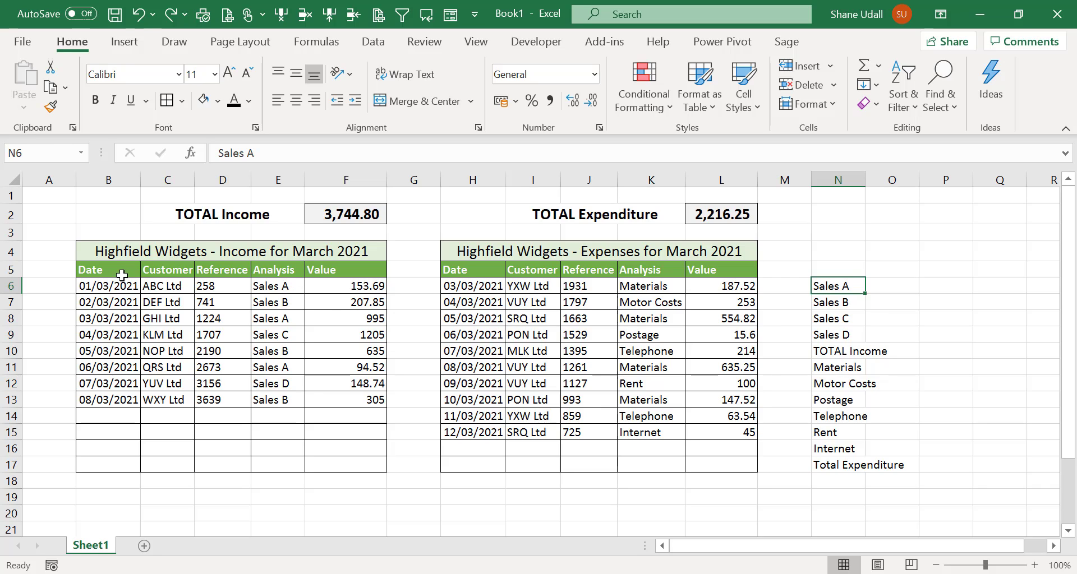
{"action": "left_click_drag", "start_coordinate": [104, 289], "coordinate": [241, 387]}
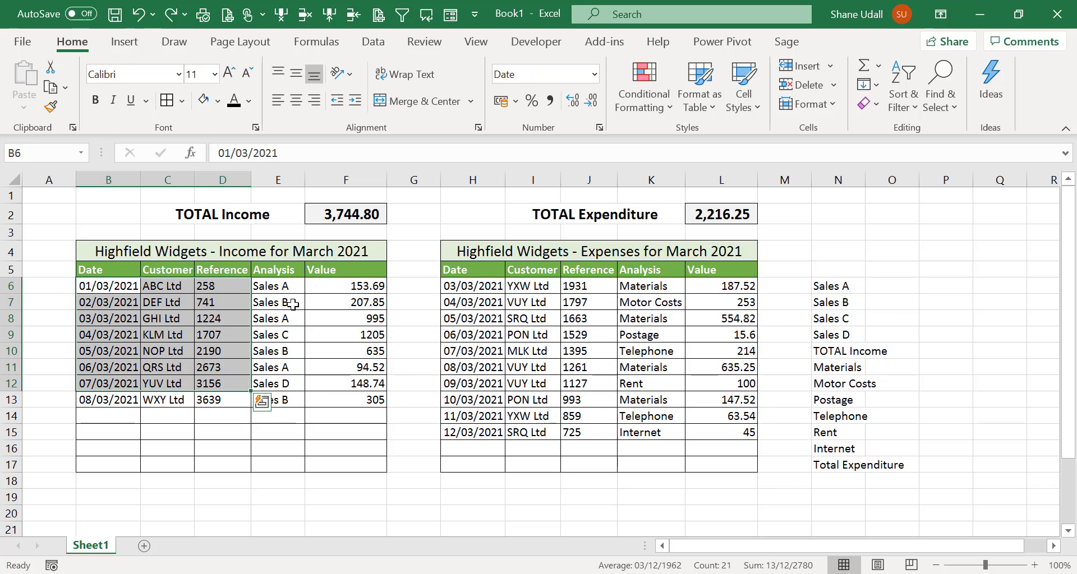
{"action": "left_click_drag", "start_coordinate": [289, 286], "coordinate": [339, 290]}
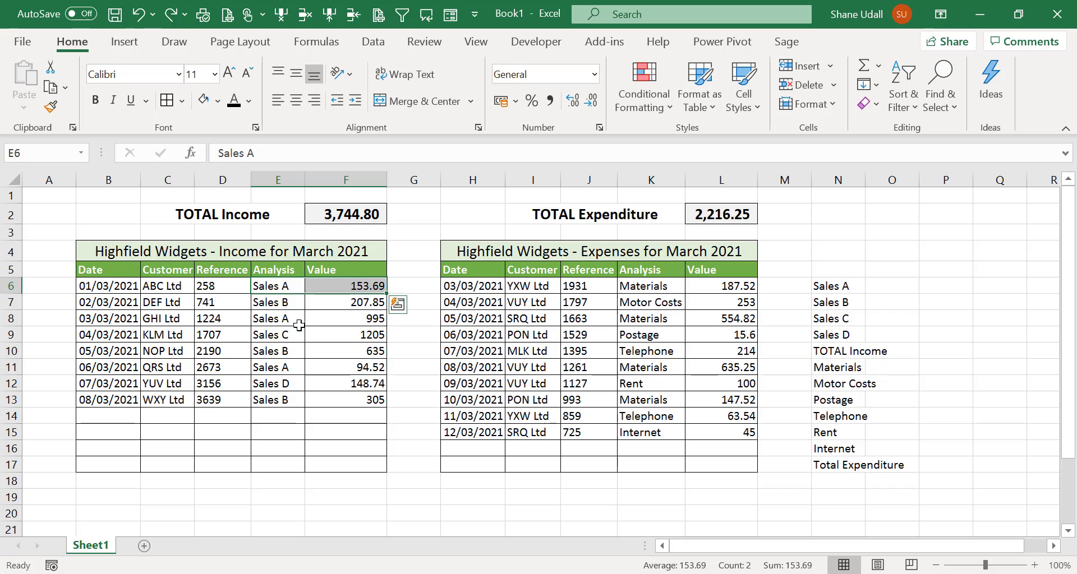
{"action": "left_click_drag", "start_coordinate": [274, 319], "coordinate": [328, 320]}
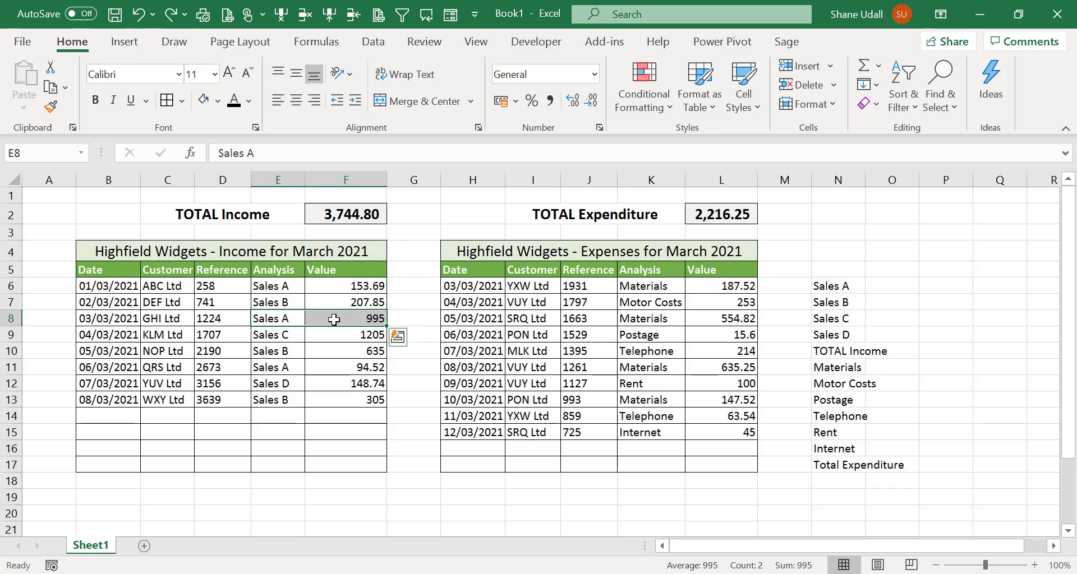
{"action": "left_click_drag", "start_coordinate": [280, 366], "coordinate": [320, 367]}
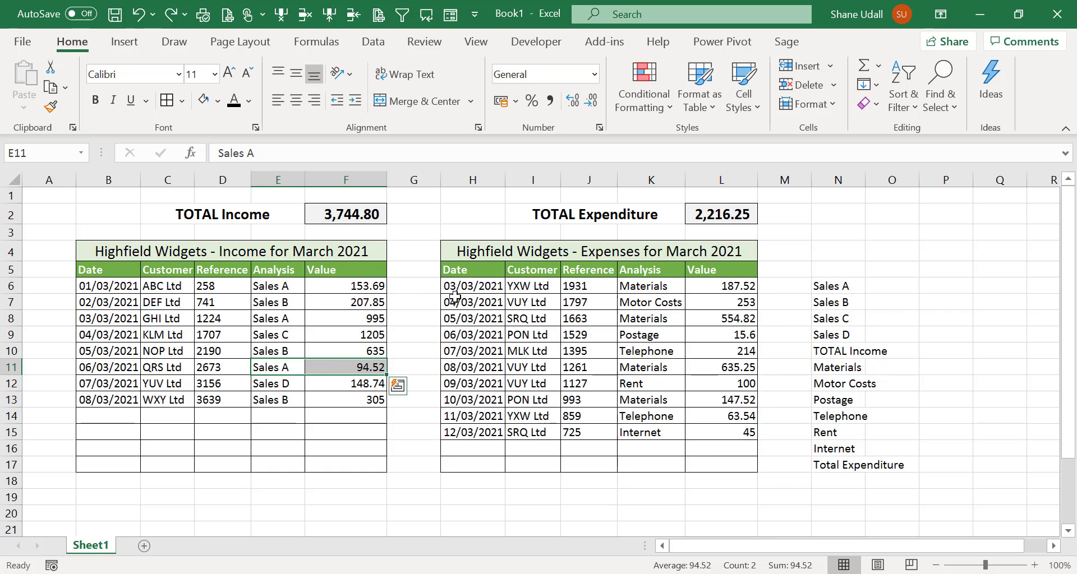
{"action": "left_click", "coordinate": [835, 286]}
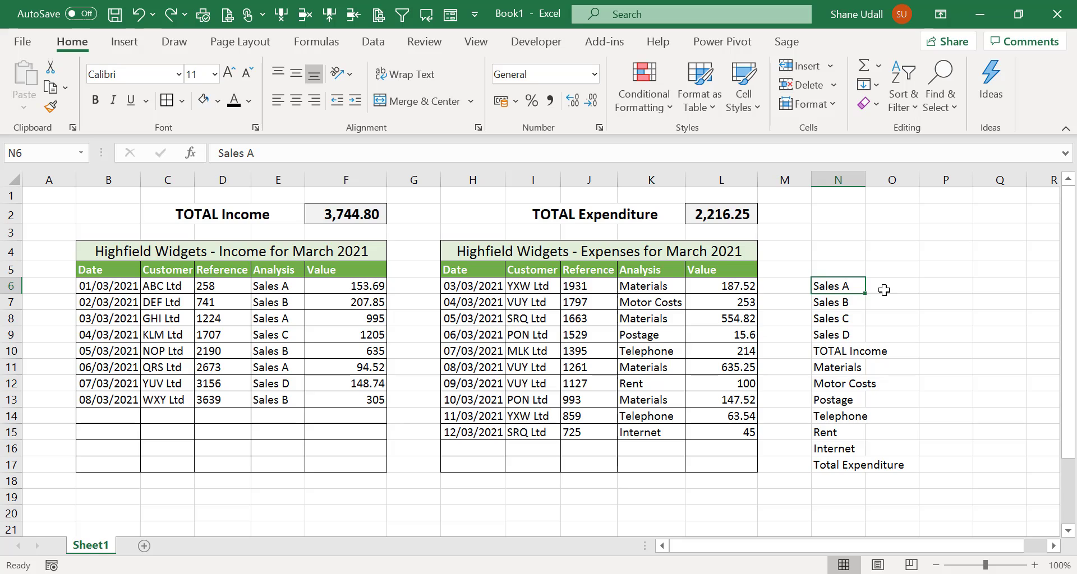
Step: In O6, type =SUMIF(E6:E17,N6,F6:F17) to total the Sales A income
{"action": "left_click", "coordinate": [883, 290]}
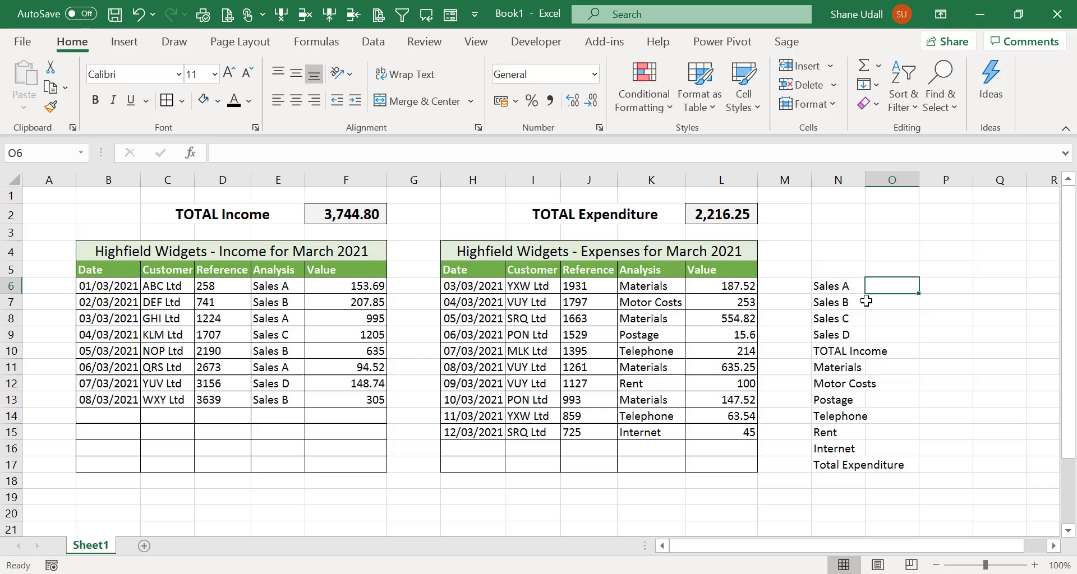
{"action": "type", "text": "=S"}
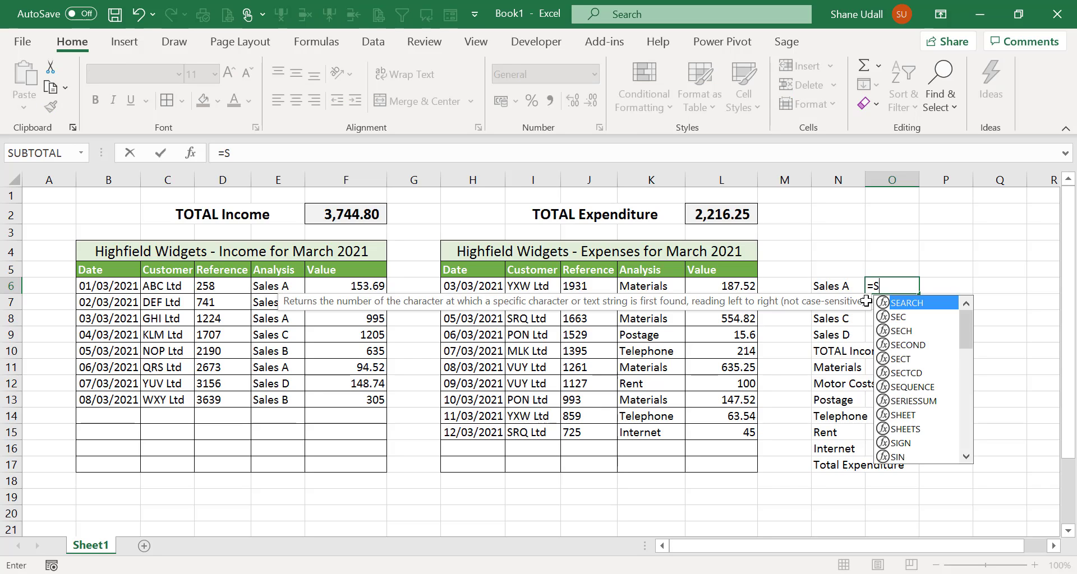
{"action": "type", "text": "UMIF"}
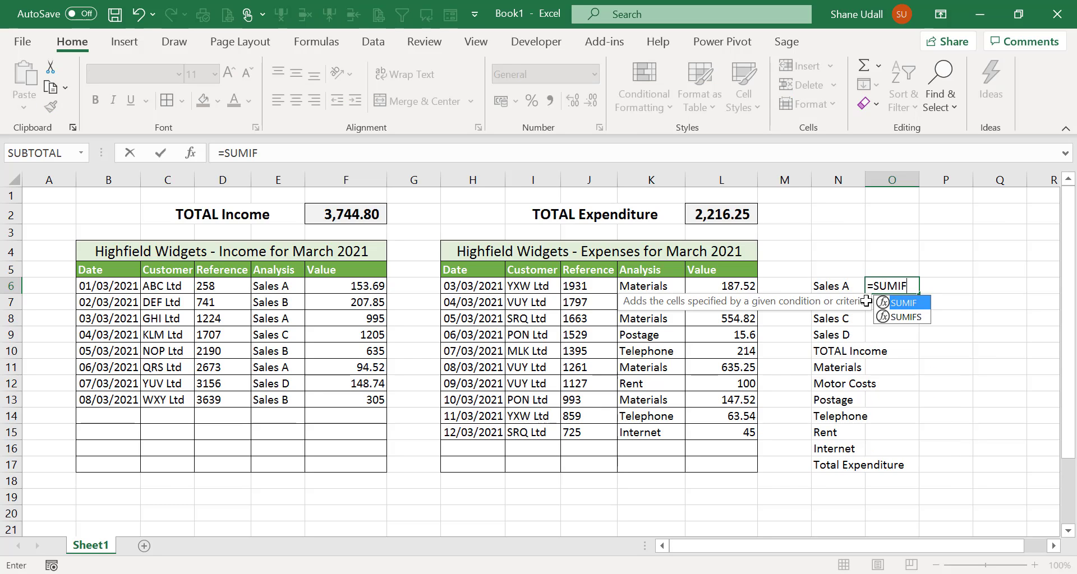
{"action": "type", "text": "("}
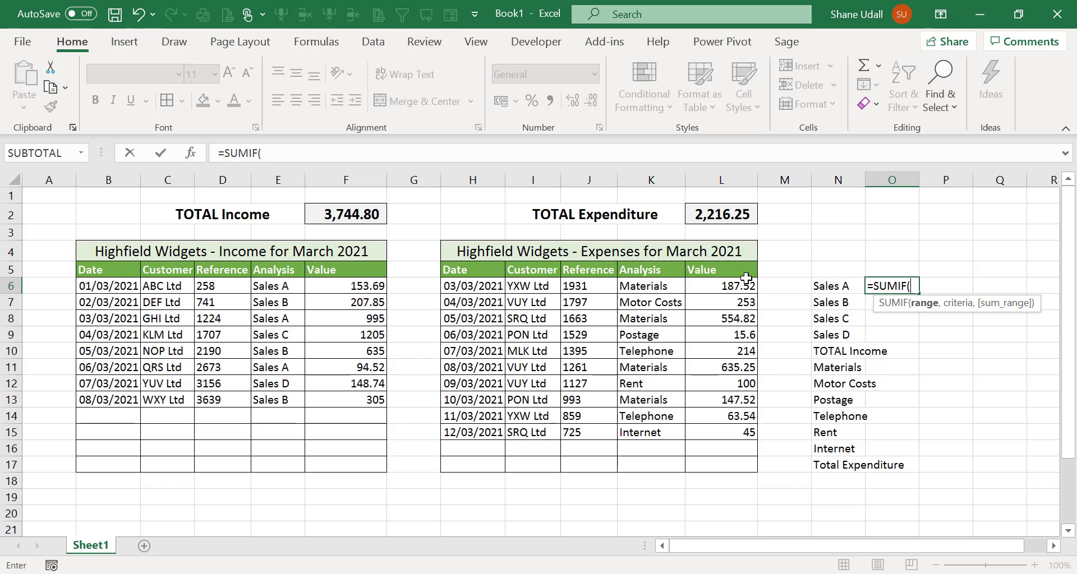
{"action": "left_click_drag", "start_coordinate": [287, 289], "coordinate": [288, 455]}
{"action": "type", "text": ","}
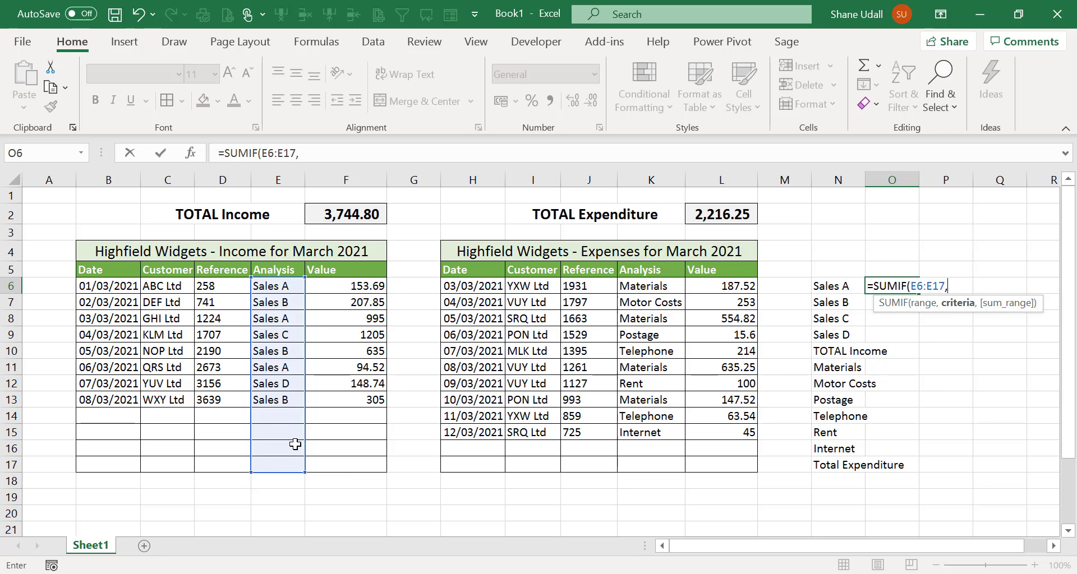
{"action": "left_click", "coordinate": [826, 289]}
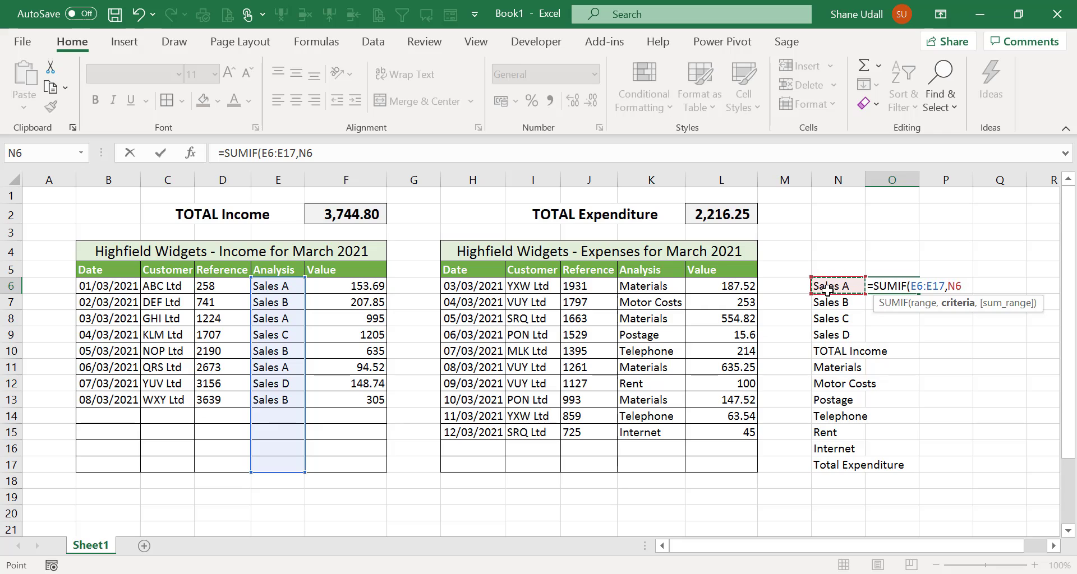
{"action": "type", "text": ","}
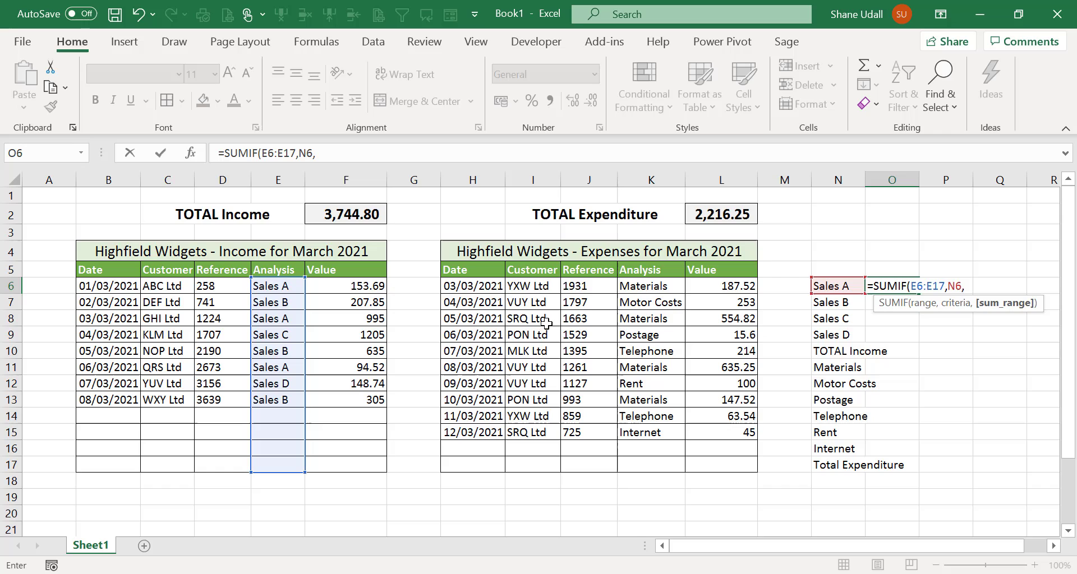
{"action": "left_click", "coordinate": [368, 287]}
{"action": "left_click_drag", "start_coordinate": [368, 288], "coordinate": [366, 469]}
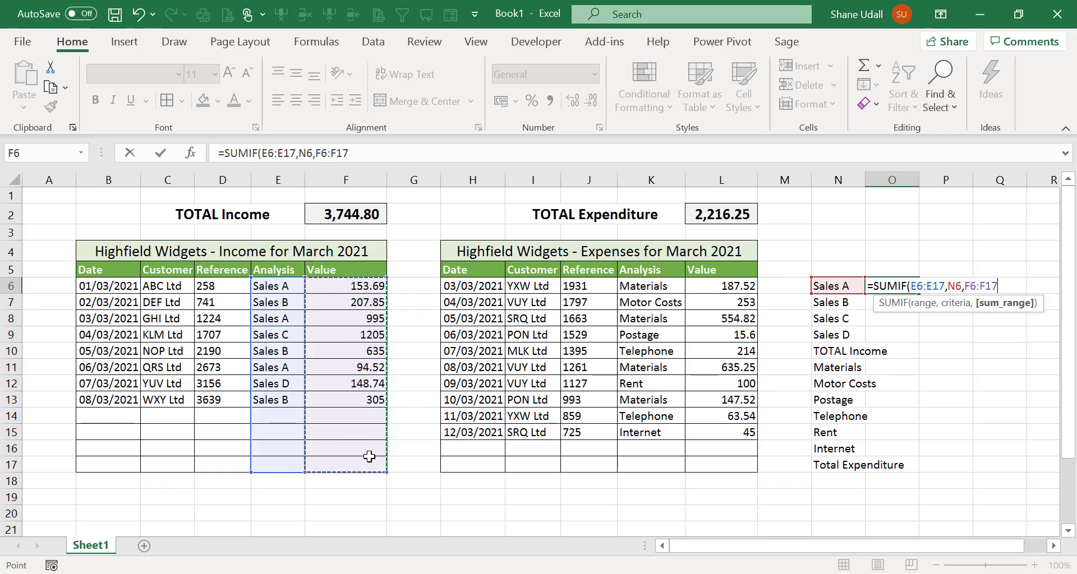
{"action": "type", "text": ")"}
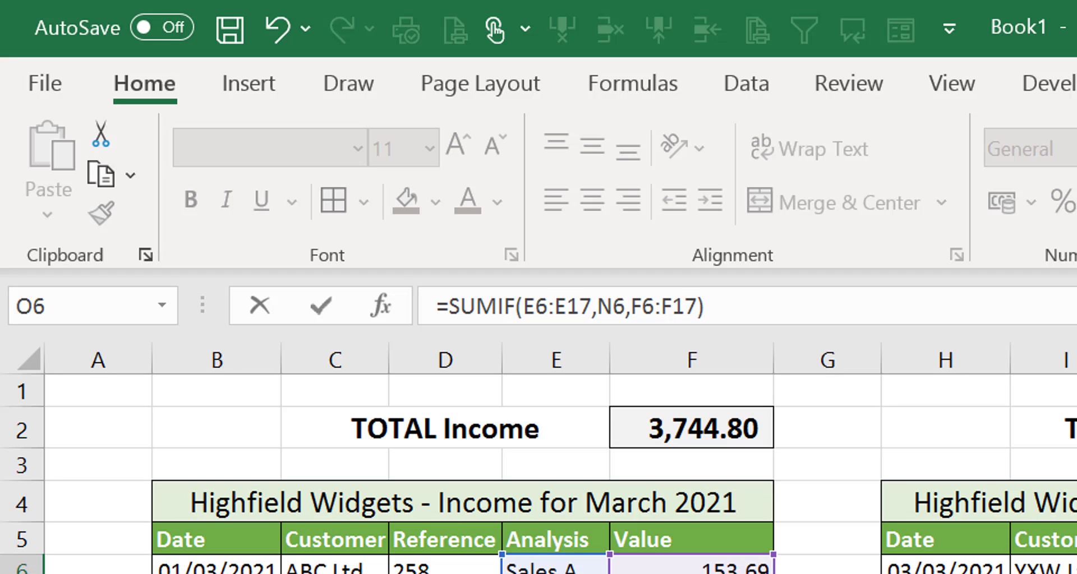
Step: Make the E6:E17 and F6:F17 ranges absolute and confirm the formula, giving 1243.21
{"action": "key", "text": "F4"}
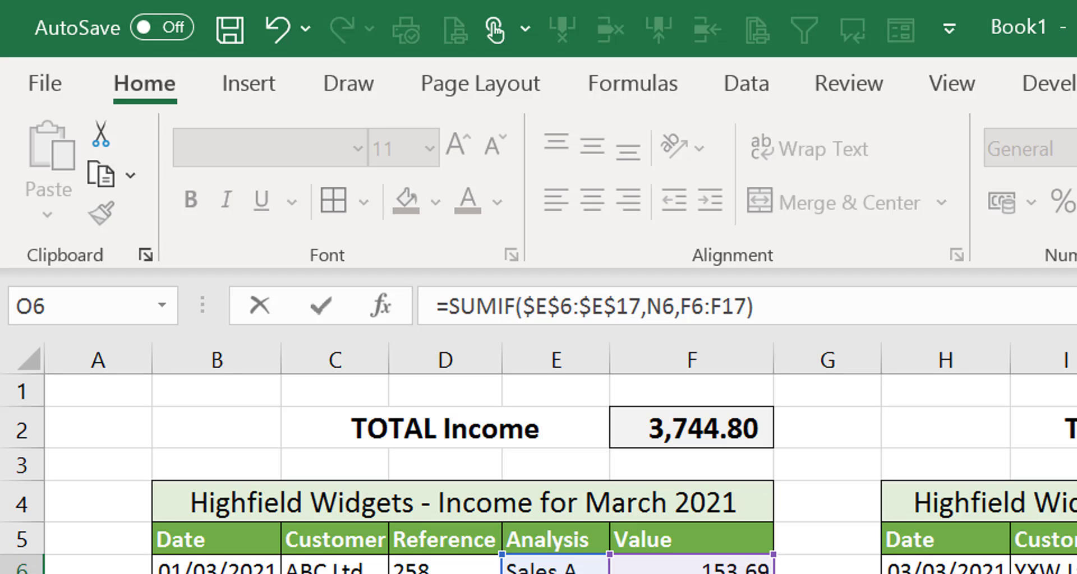
{"action": "key", "text": "F4"}
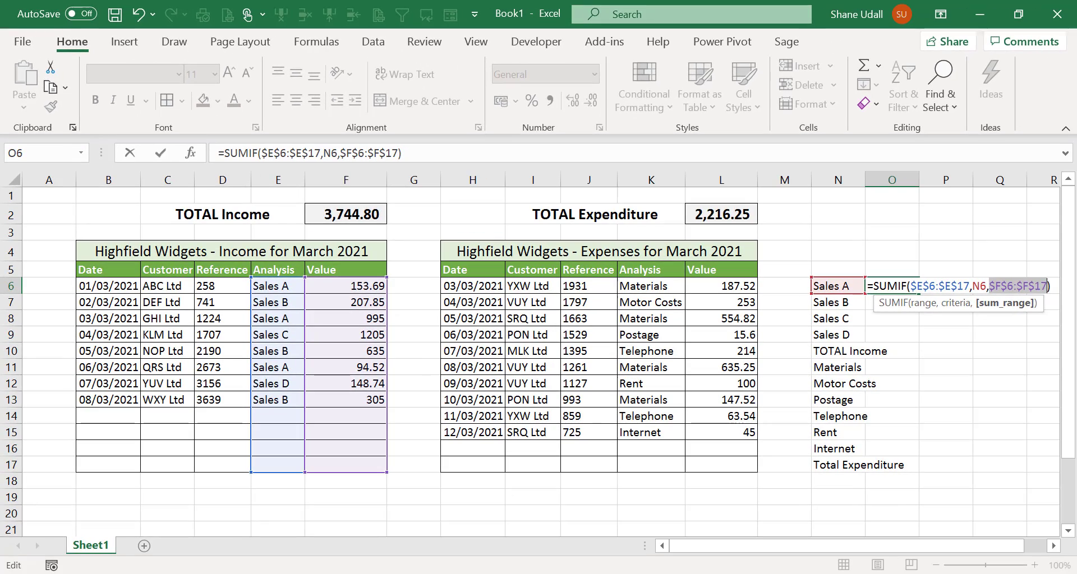
{"action": "key", "text": "Return"}
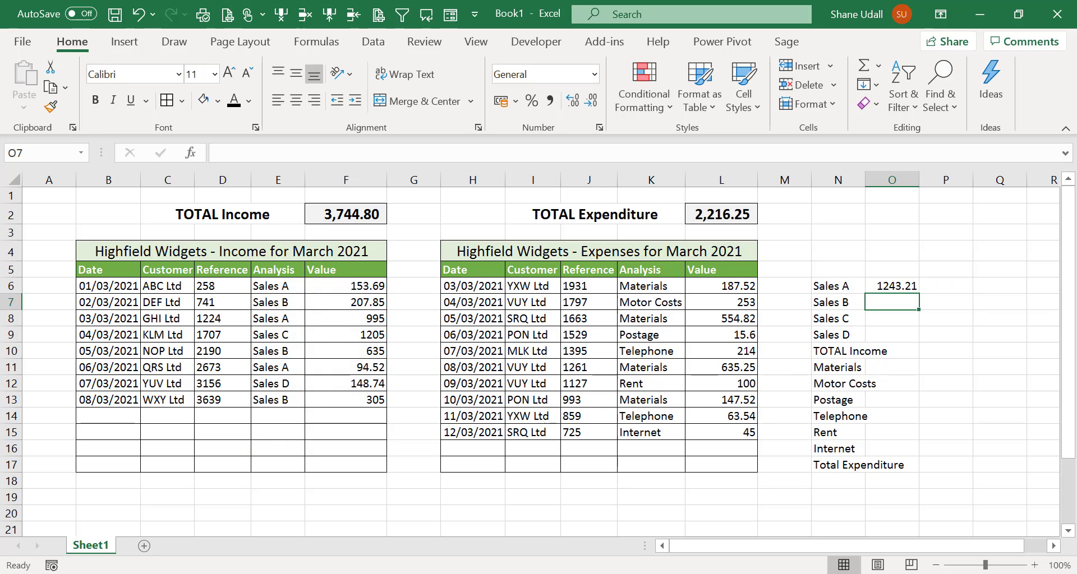
{"action": "left_click", "coordinate": [908, 287]}
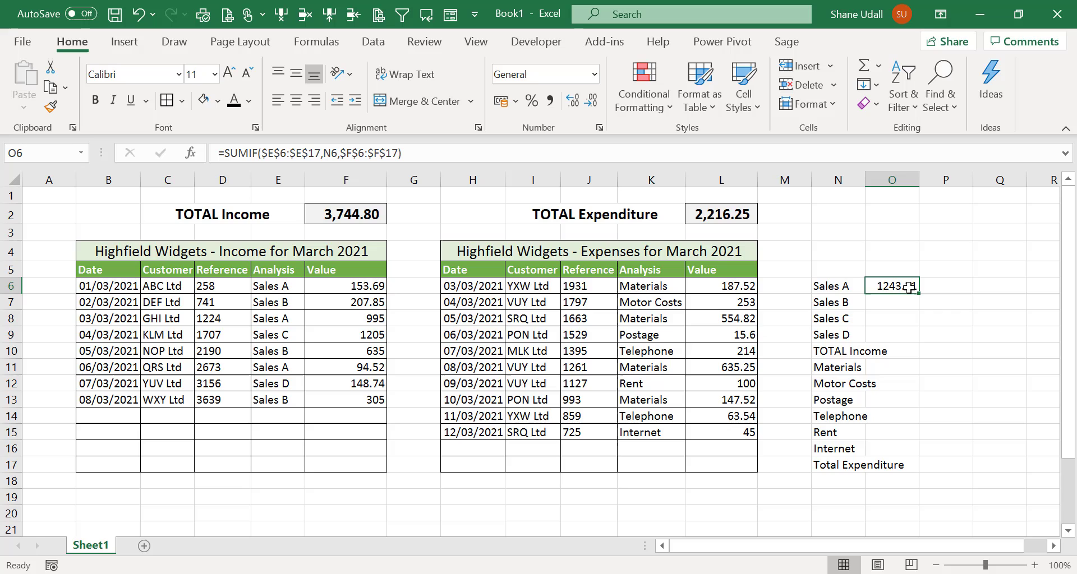
{"action": "left_click", "coordinate": [329, 289]}
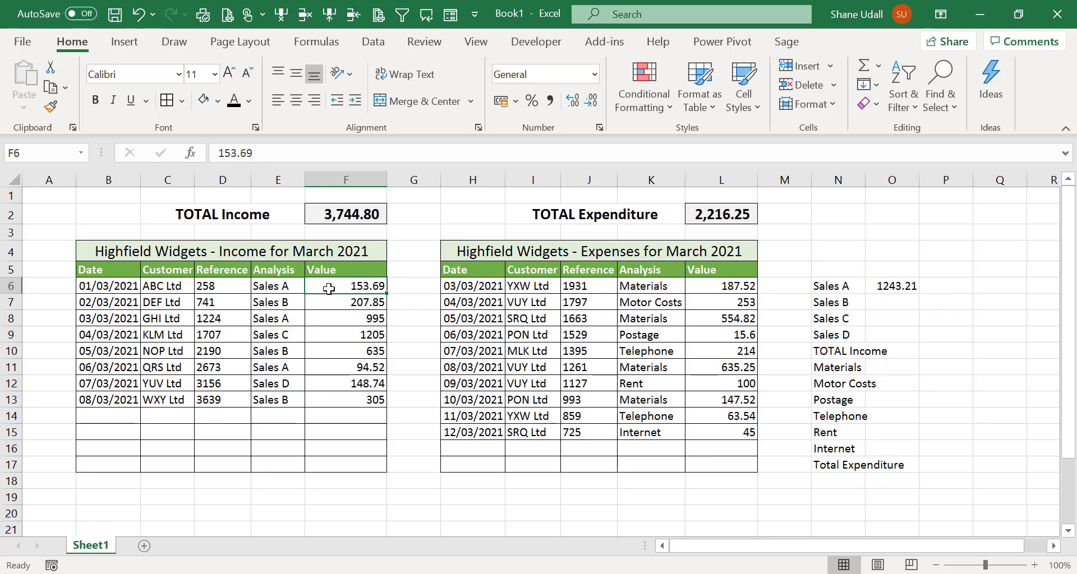
{"action": "left_click", "coordinate": [332, 318]}
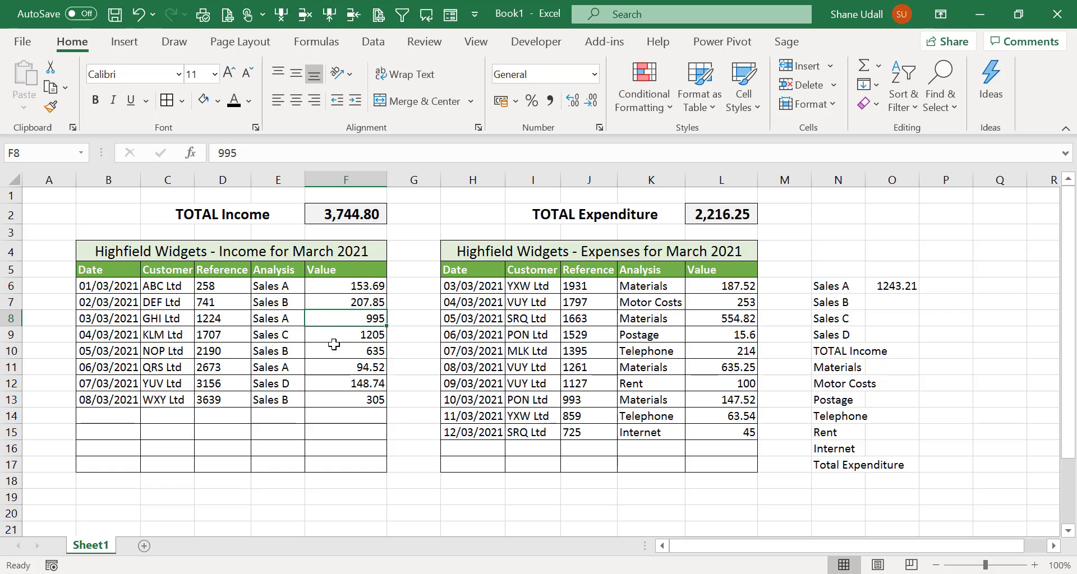
{"action": "left_click", "coordinate": [337, 365]}
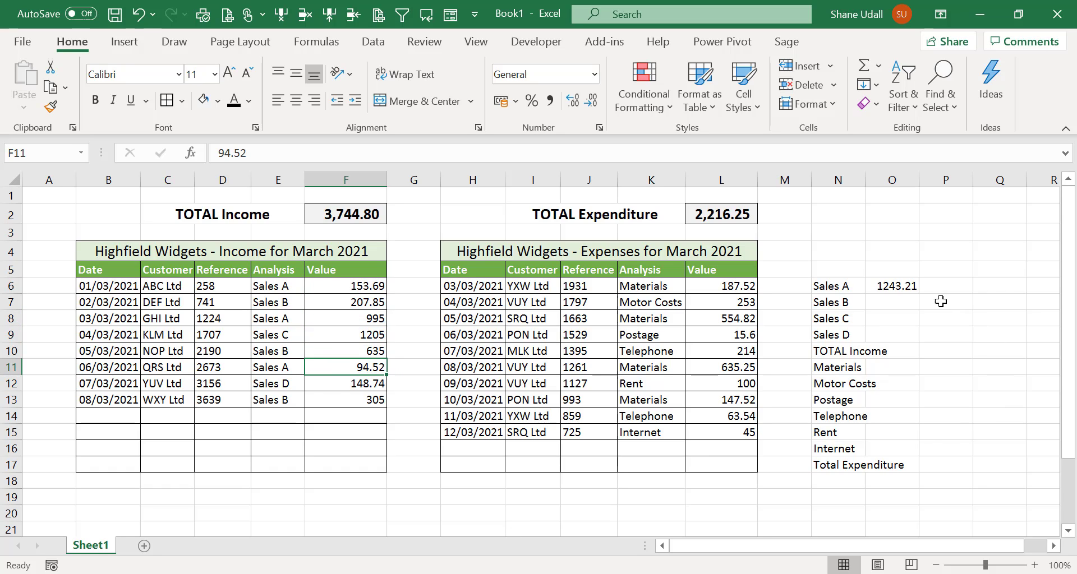
{"action": "left_click", "coordinate": [910, 286]}
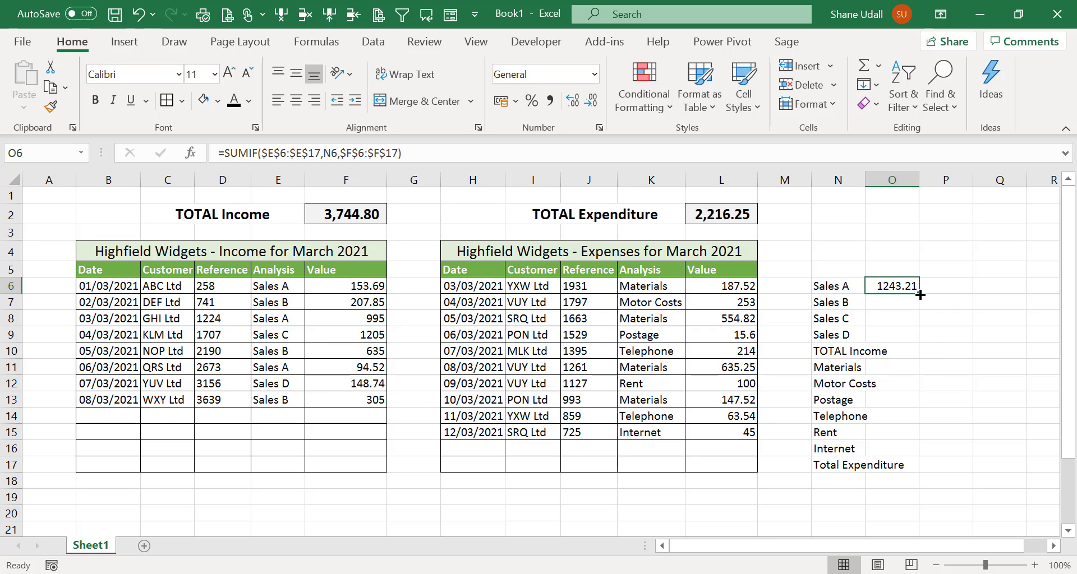
Step: Fill the Sales A formula down to O9 for the Sales B, C and D totals
{"action": "left_click_drag", "start_coordinate": [919, 294], "coordinate": [920, 341]}
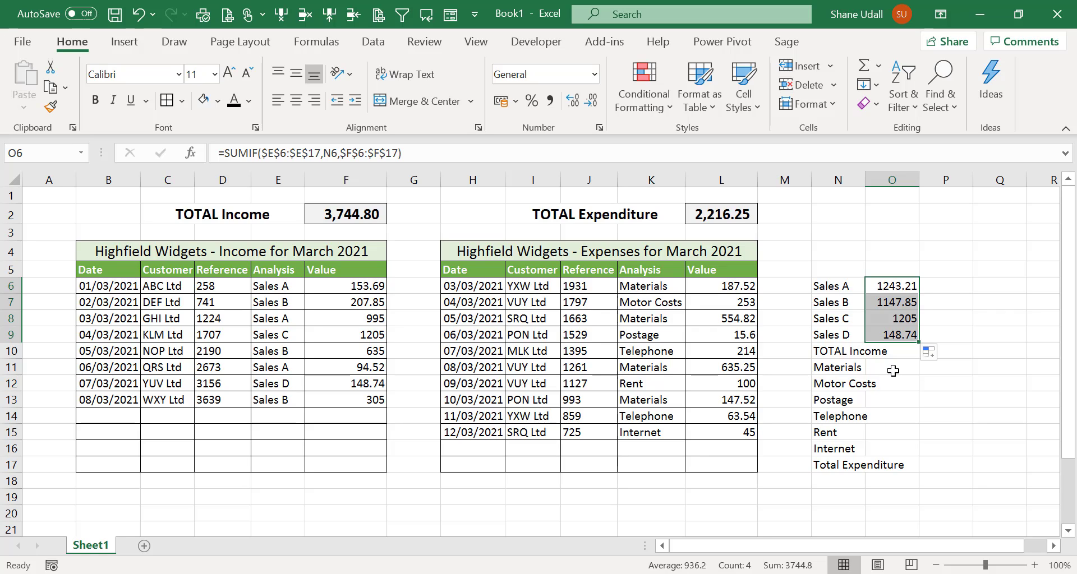
{"action": "left_click", "coordinate": [893, 371]}
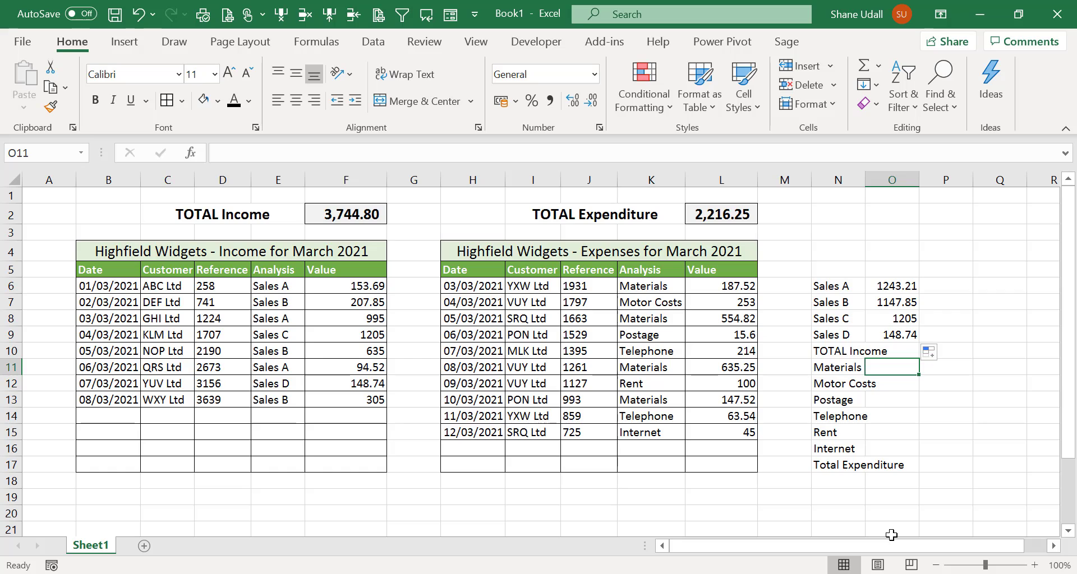
Step: Enter =SUMIF($K$6:$K$17,N11,$L$6:$L$17) in O11, giving the Materials total of 1525.11
{"action": "type", "text": "="}
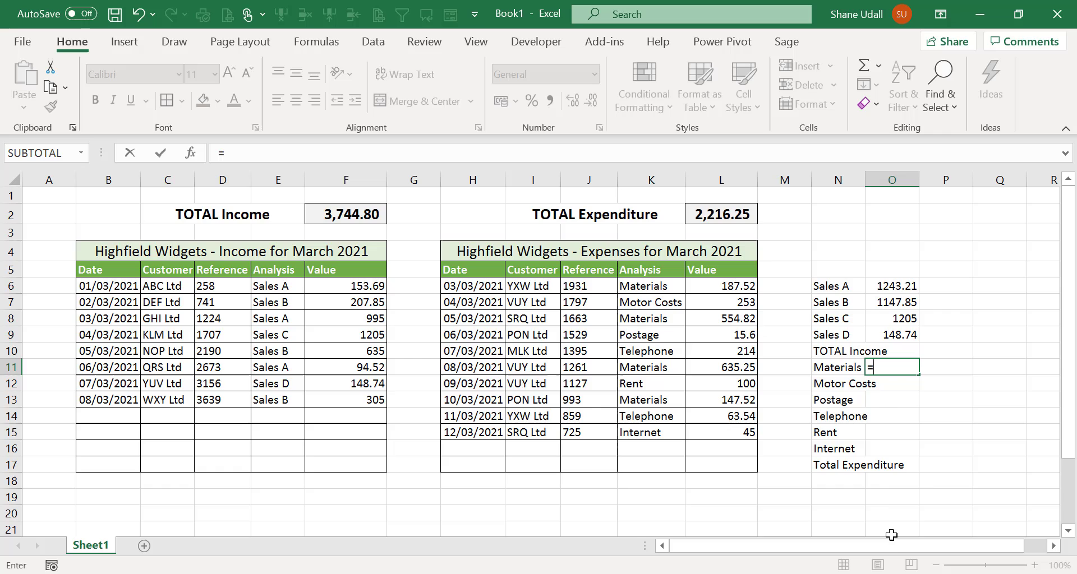
{"action": "type", "text": "SUMIF"}
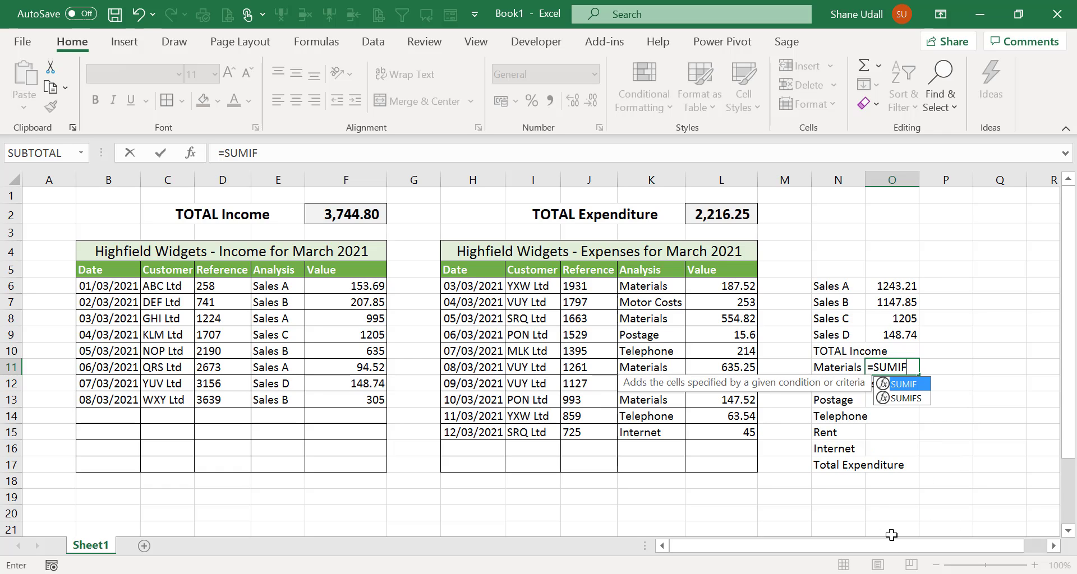
{"action": "type", "text": "("}
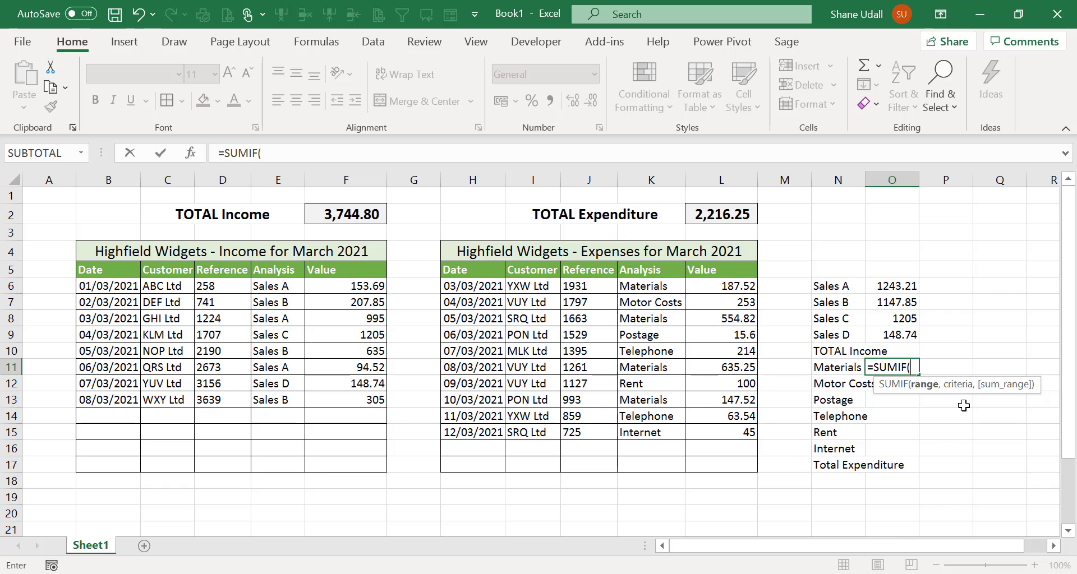
{"action": "left_click_drag", "start_coordinate": [670, 285], "coordinate": [655, 464]}
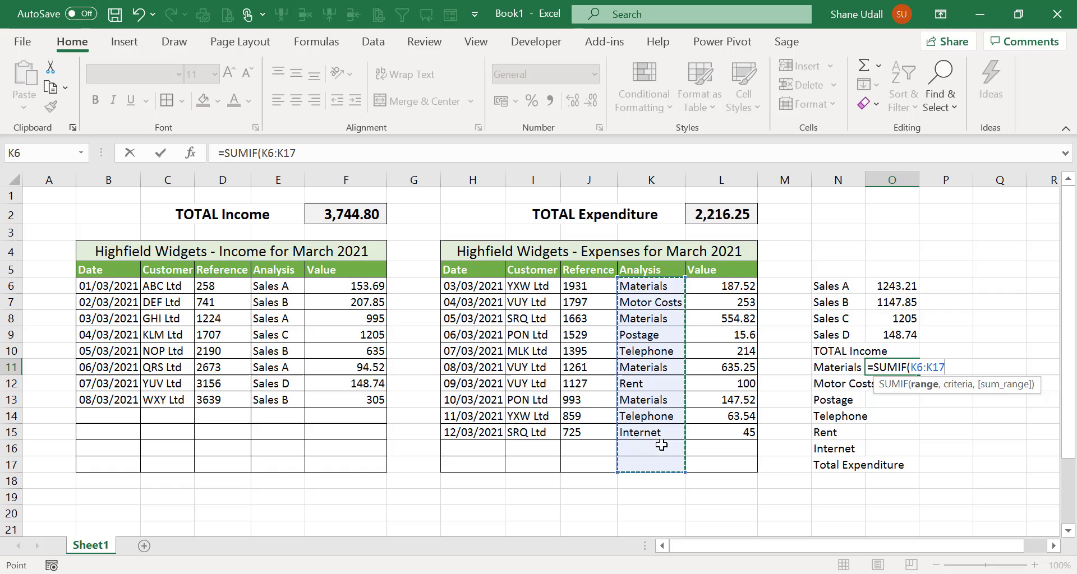
{"action": "type", "text": ","}
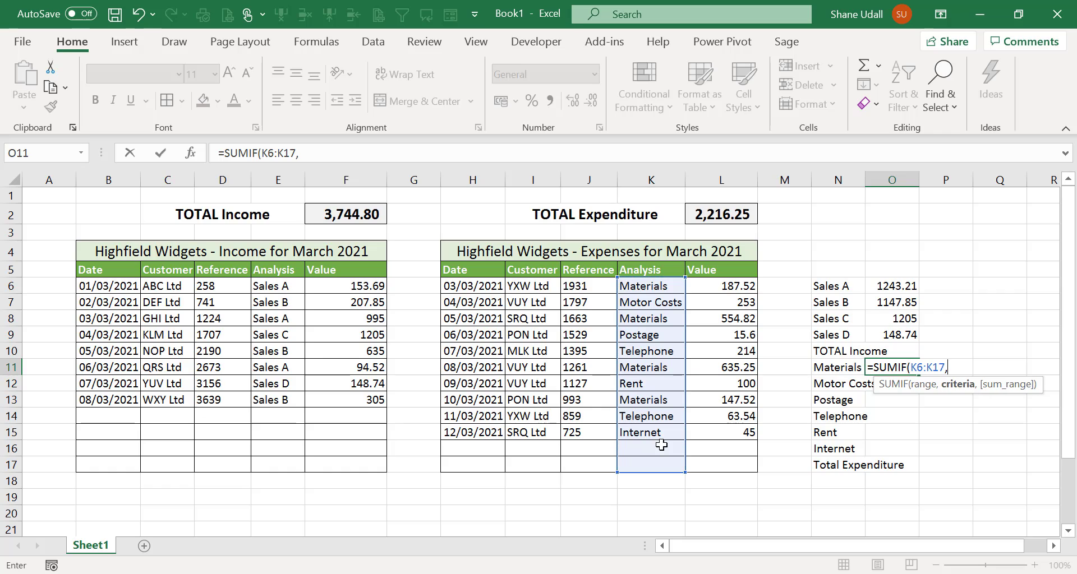
{"action": "left_click", "coordinate": [827, 364]}
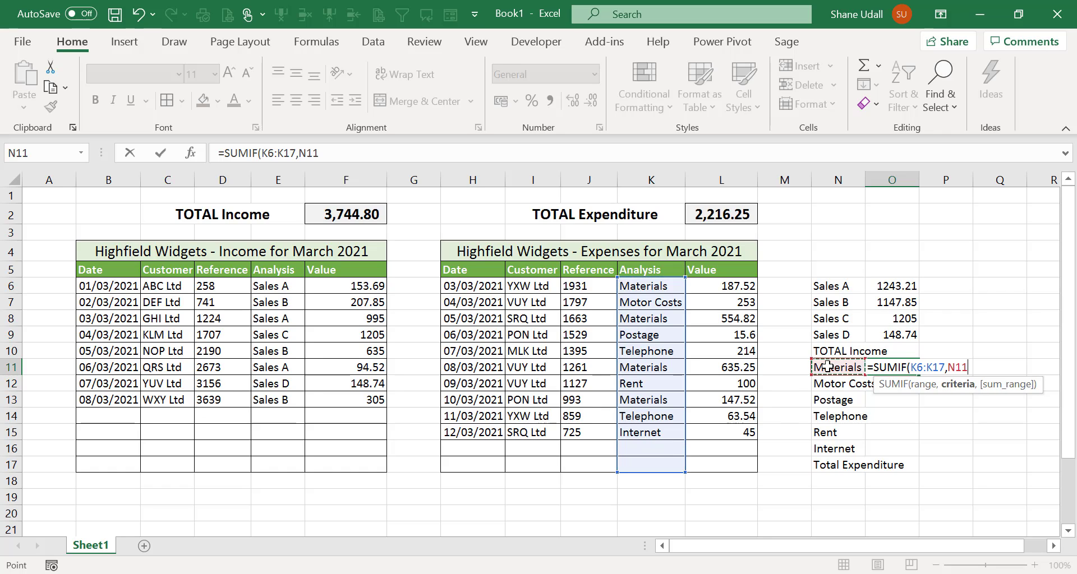
{"action": "type", "text": ","}
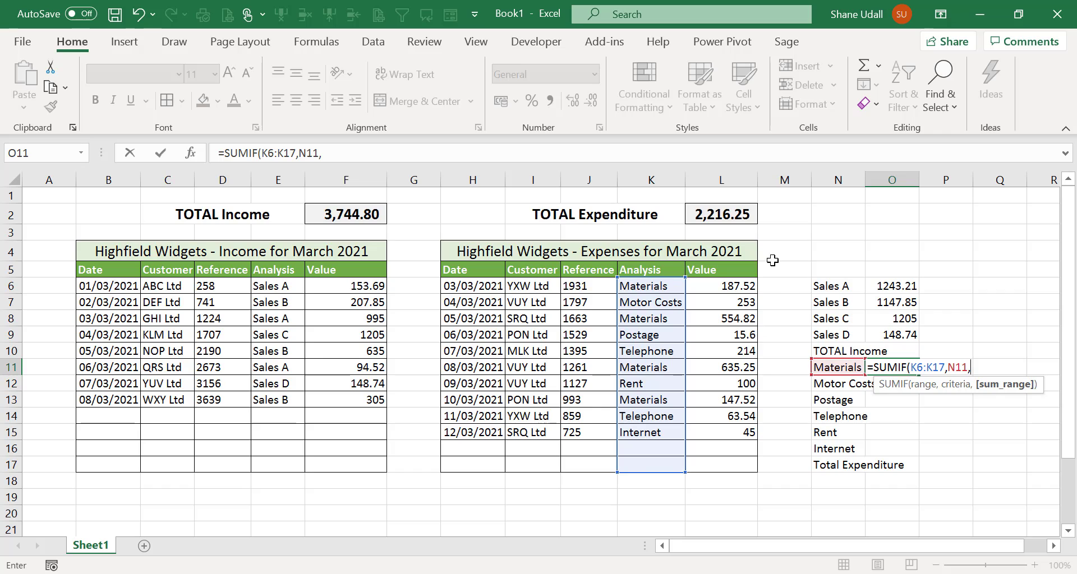
{"action": "left_click_drag", "start_coordinate": [723, 288], "coordinate": [725, 457]}
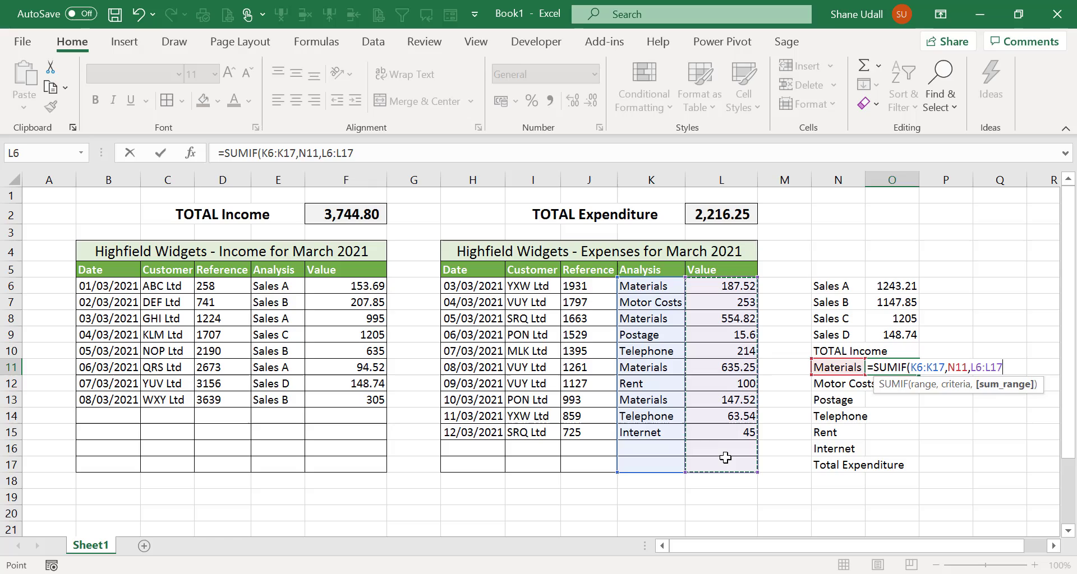
{"action": "type", "text": ")"}
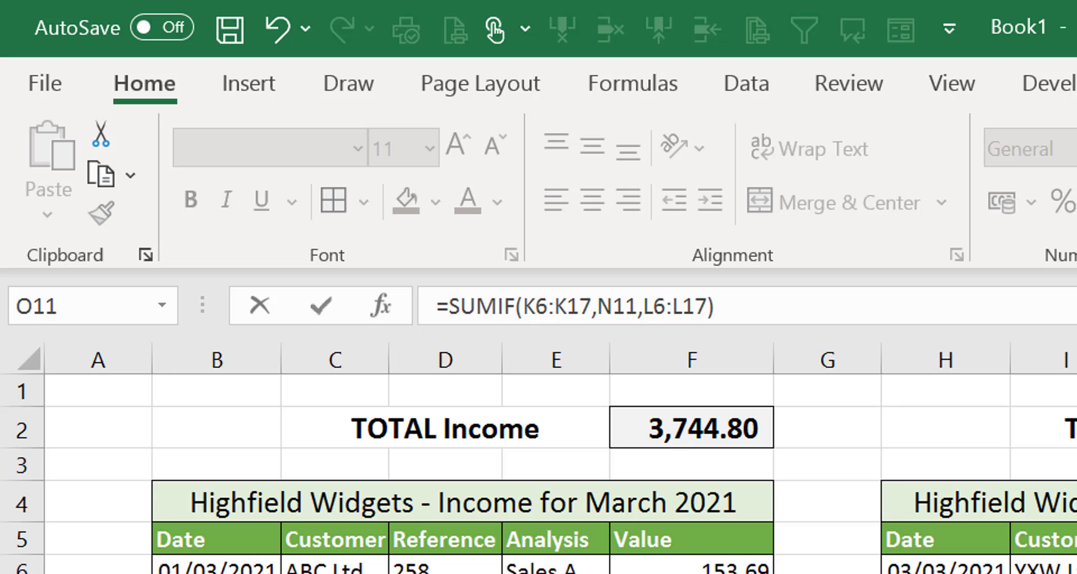
{"action": "key", "text": "F4"}
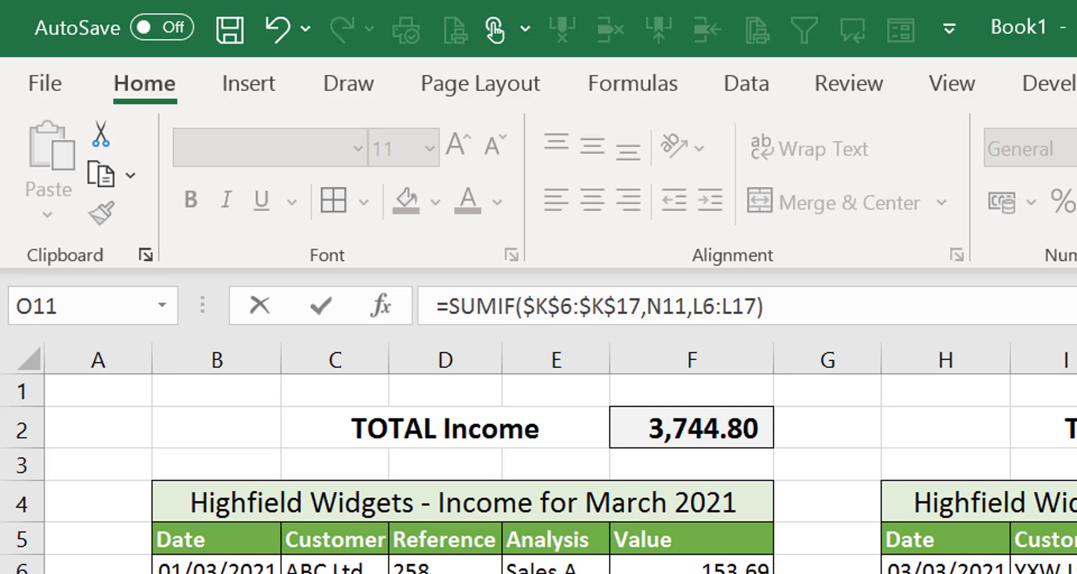
{"action": "key", "text": "F4"}
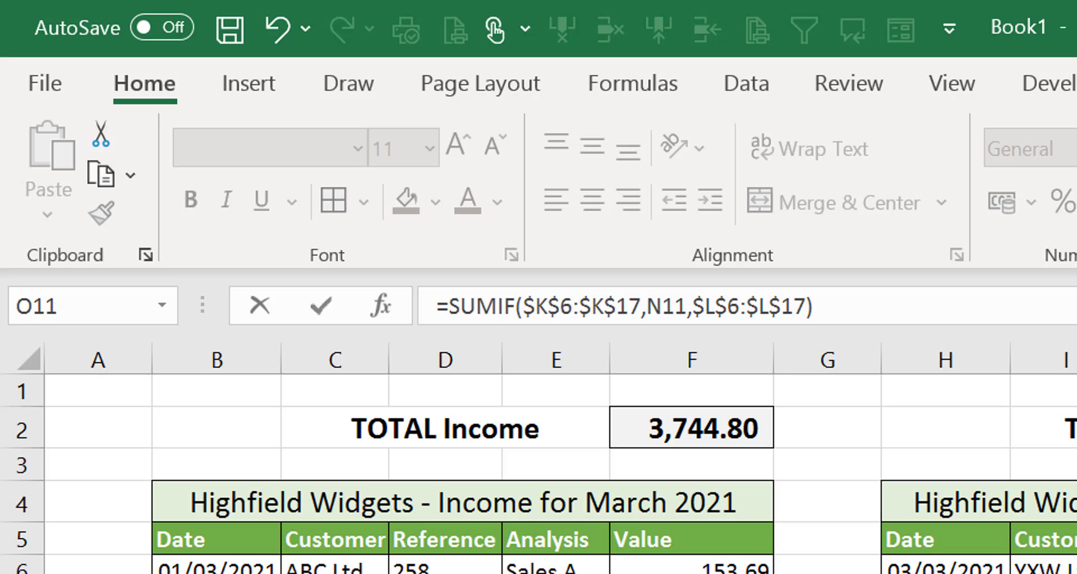
{"action": "key", "text": "Return"}
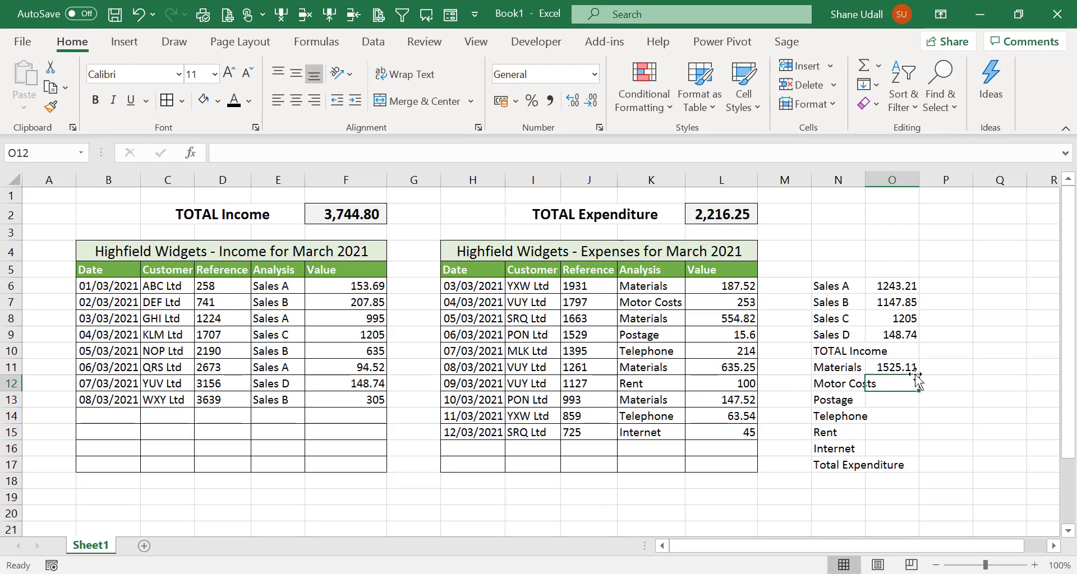
{"action": "left_click", "coordinate": [909, 367]}
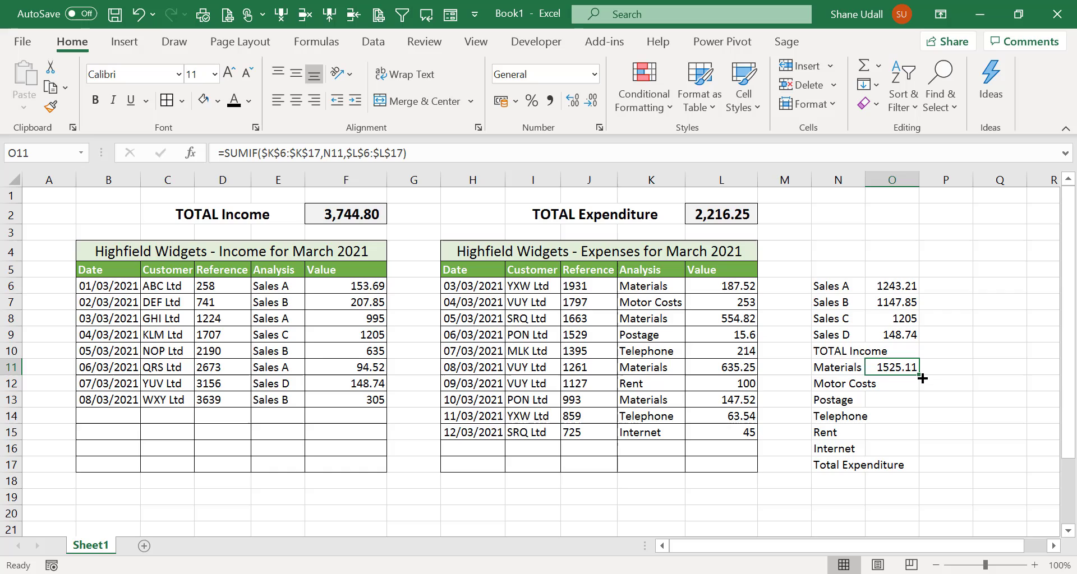
Step: Fill the Materials formula down to O16, giving the Motor Costs through Internet totals
{"action": "left_click_drag", "start_coordinate": [919, 375], "coordinate": [922, 457]}
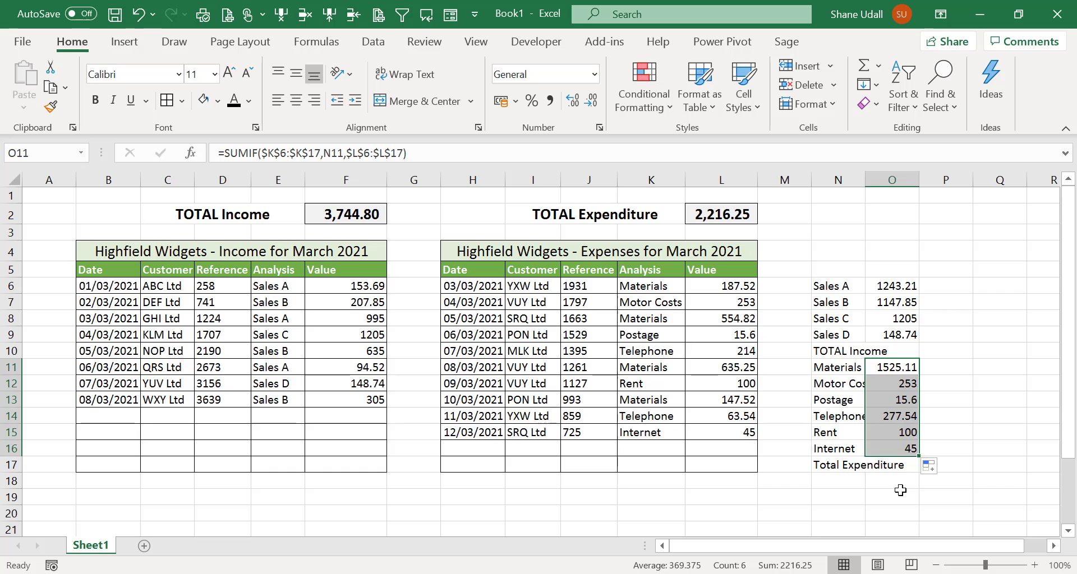
{"action": "key", "text": "Up"}
{"action": "key", "text": "Left"}
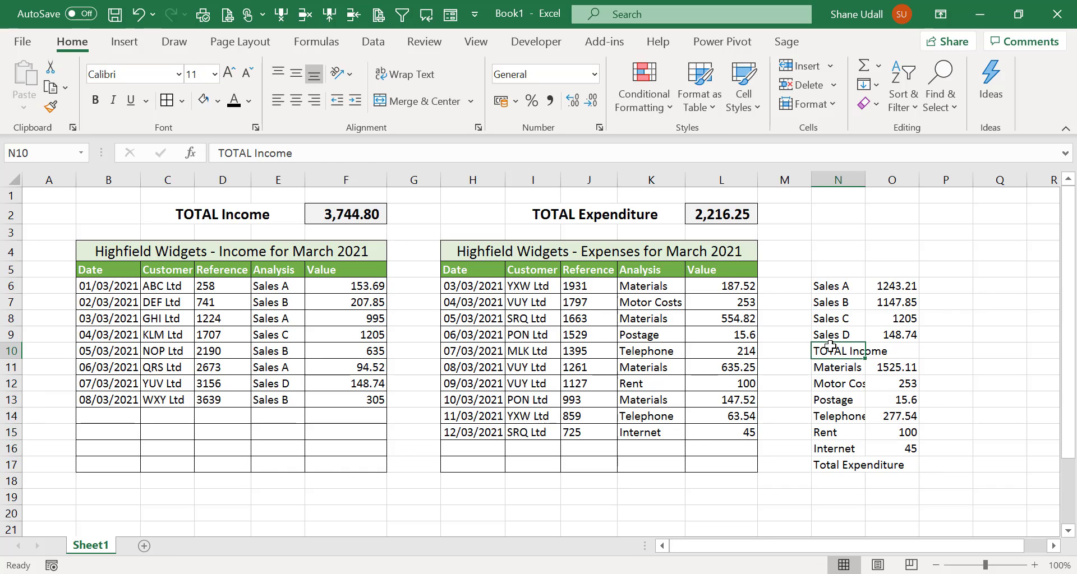
Step: Enter =SUM(O6:O9) in P10 for the total income of 3744.8
{"action": "left_click", "coordinate": [845, 465]}
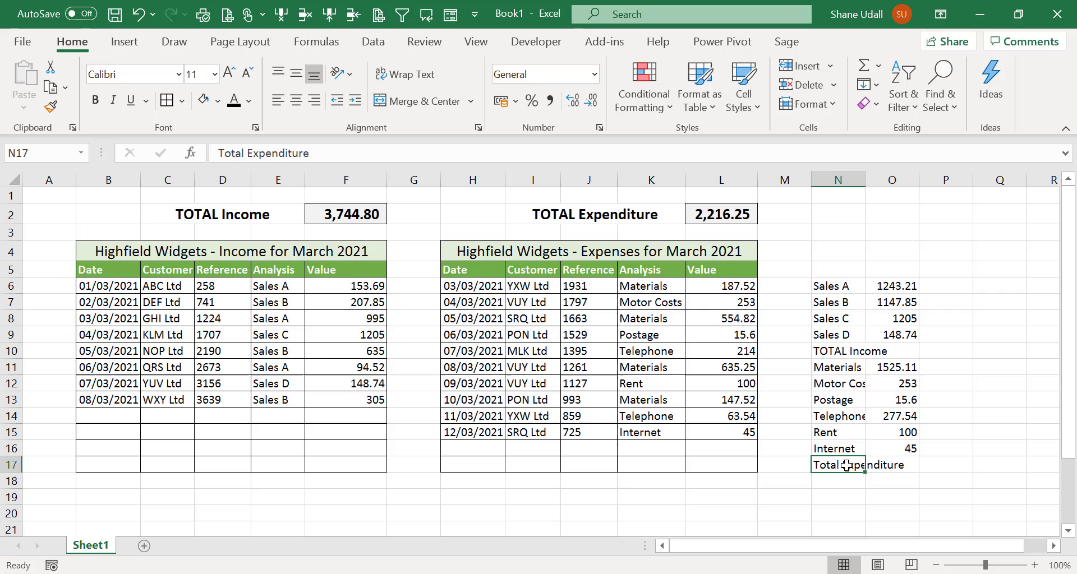
{"action": "left_click", "coordinate": [952, 353]}
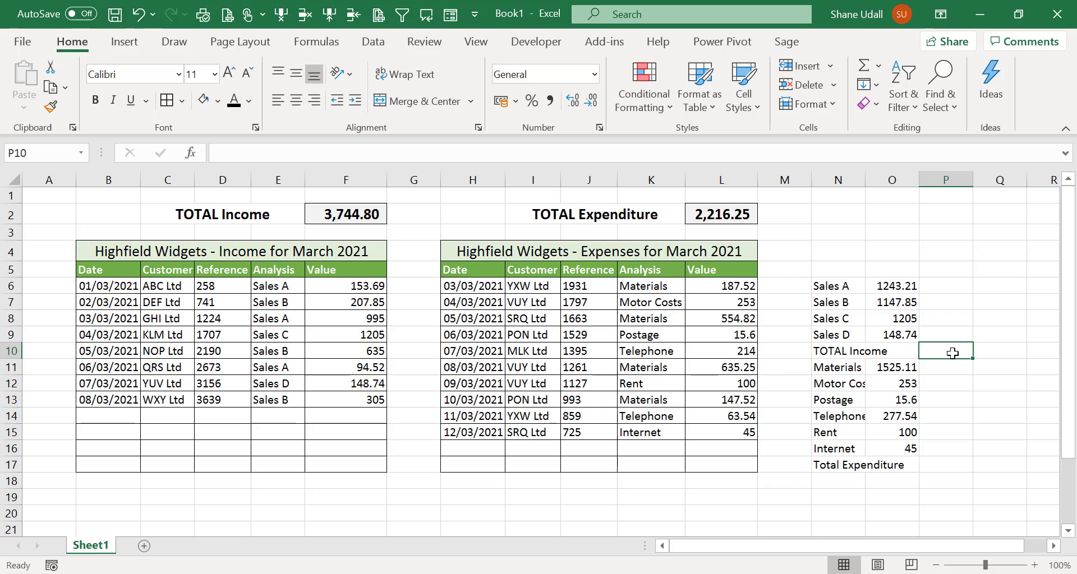
{"action": "type", "text": "=sum("}
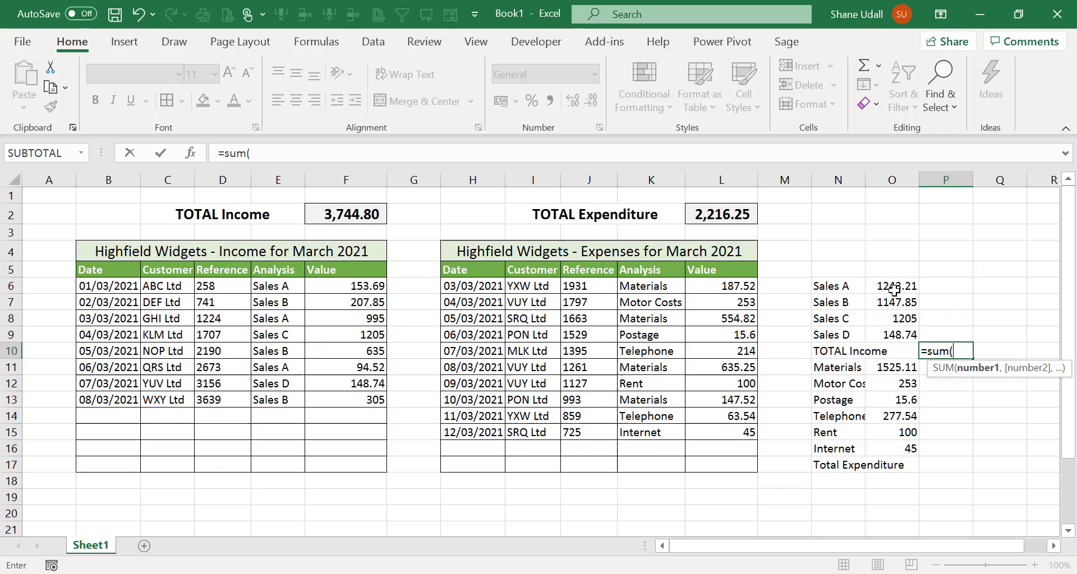
{"action": "left_click_drag", "start_coordinate": [893, 288], "coordinate": [892, 336]}
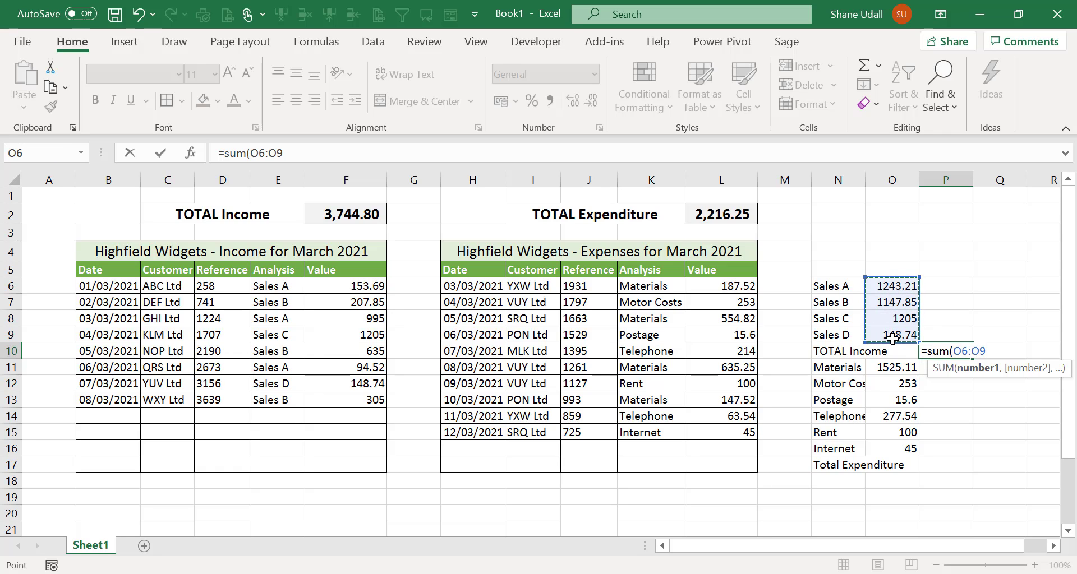
{"action": "type", "text": ")"}
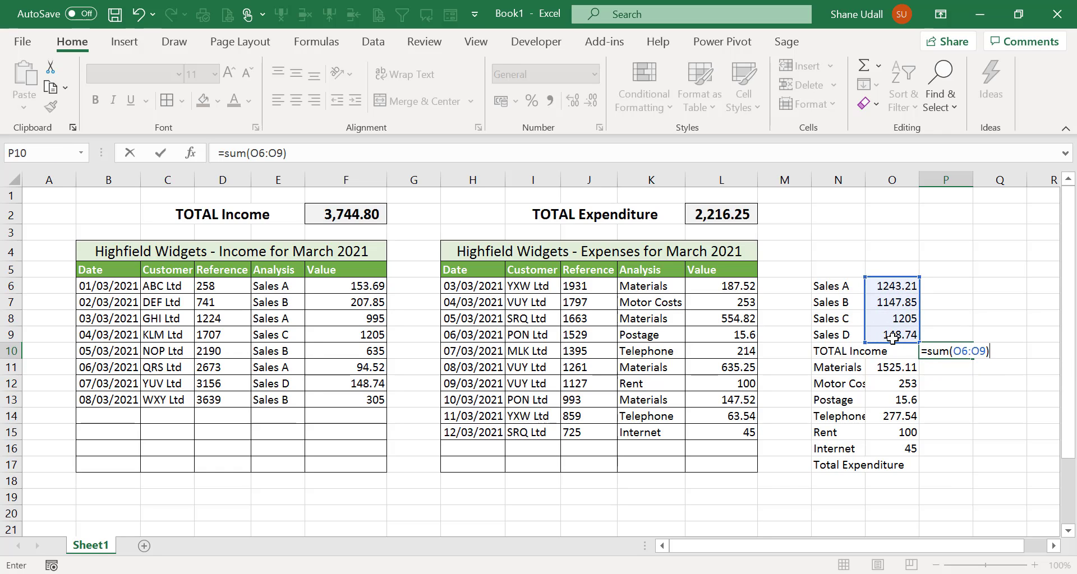
{"action": "key", "text": "Return"}
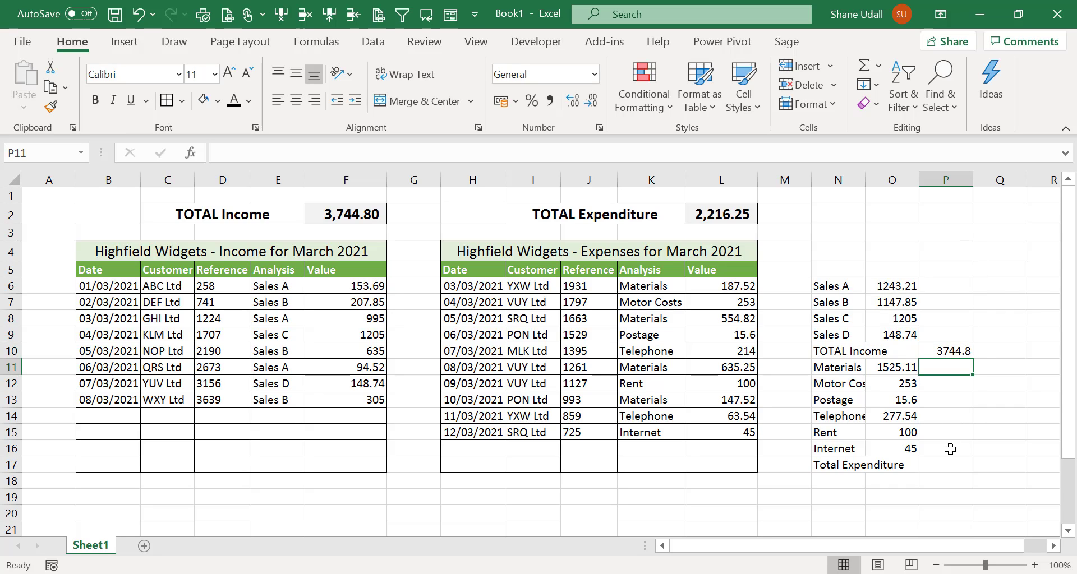
Step: Enter =SUM(O11:O16) in P17 for the total expenditure of 2216.25
{"action": "left_click", "coordinate": [947, 466]}
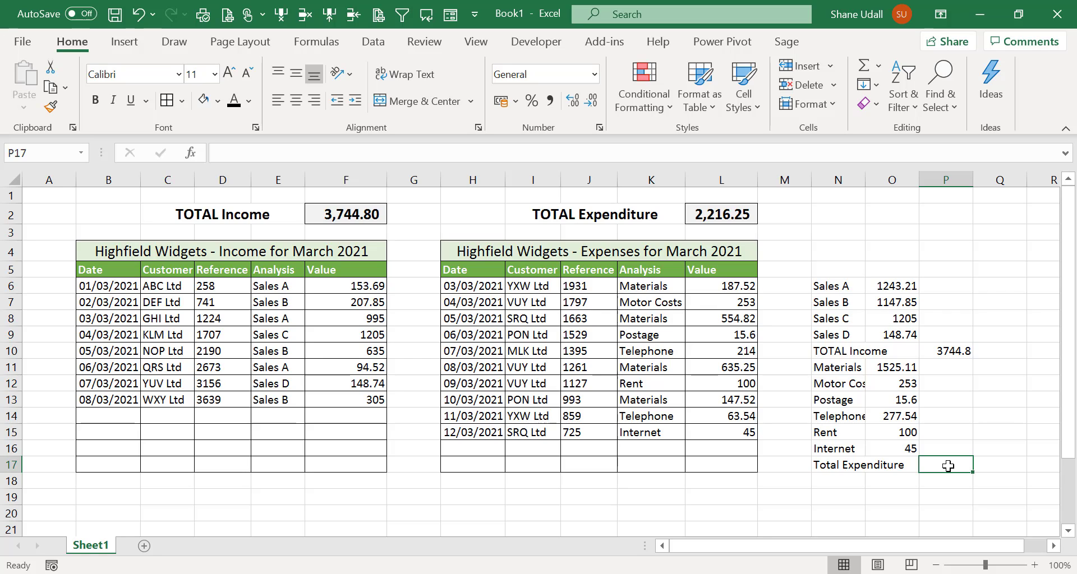
{"action": "type", "text": "=sum"}
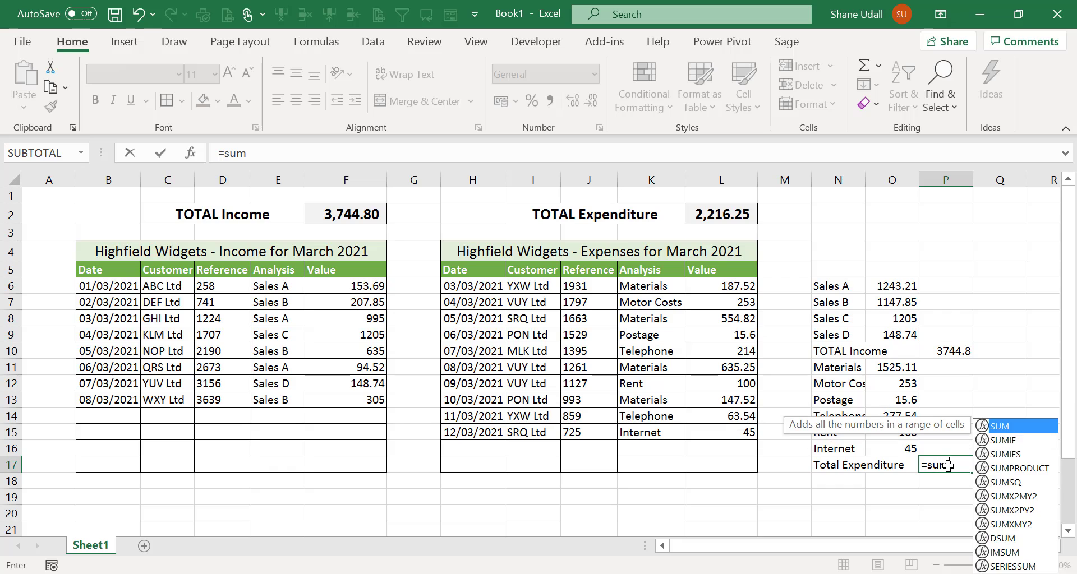
{"action": "type", "text": "("}
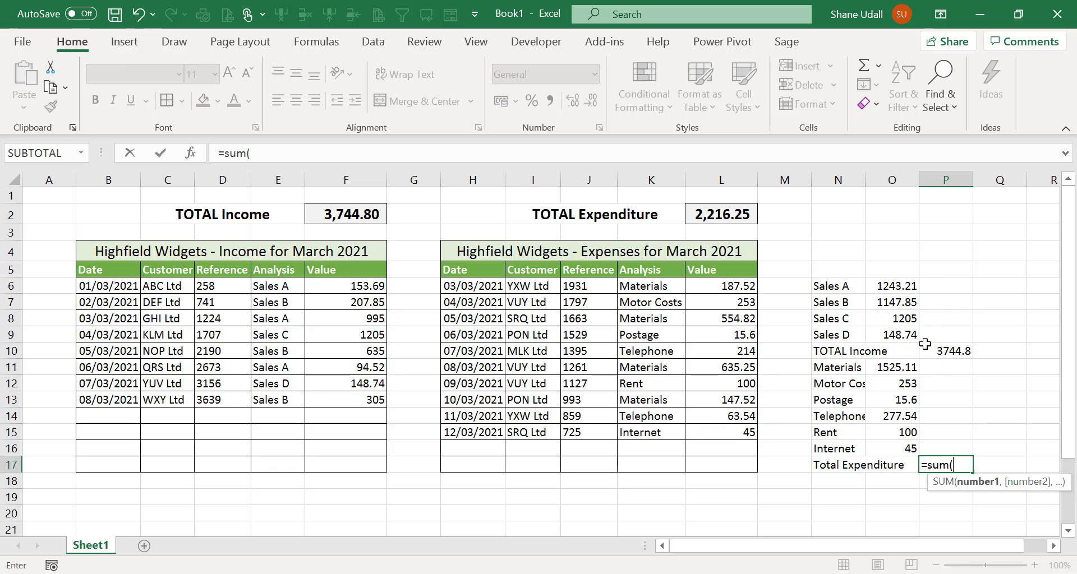
{"action": "left_click_drag", "start_coordinate": [897, 366], "coordinate": [898, 448]}
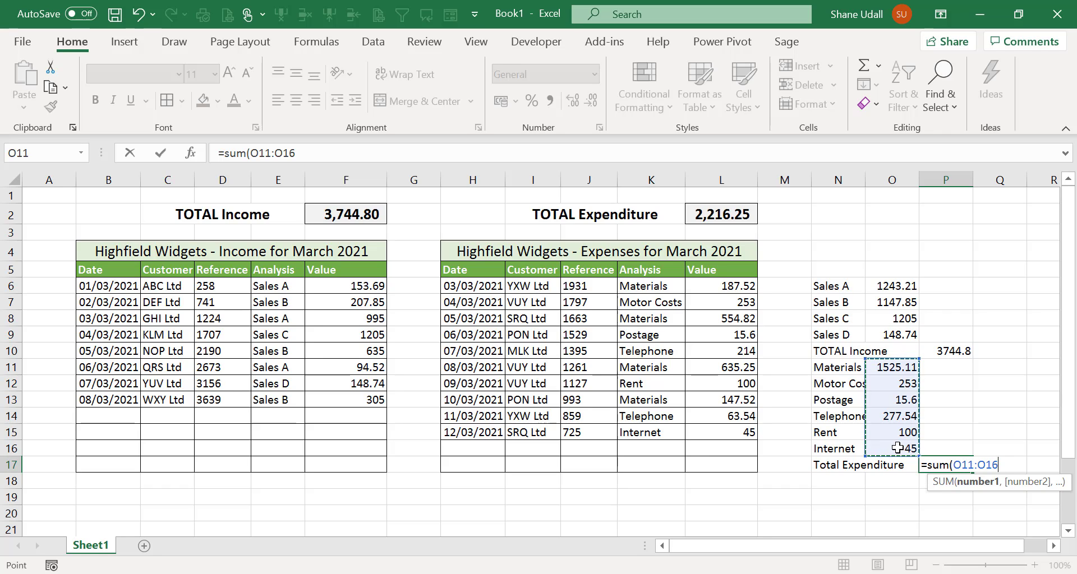
{"action": "type", "text": ")"}
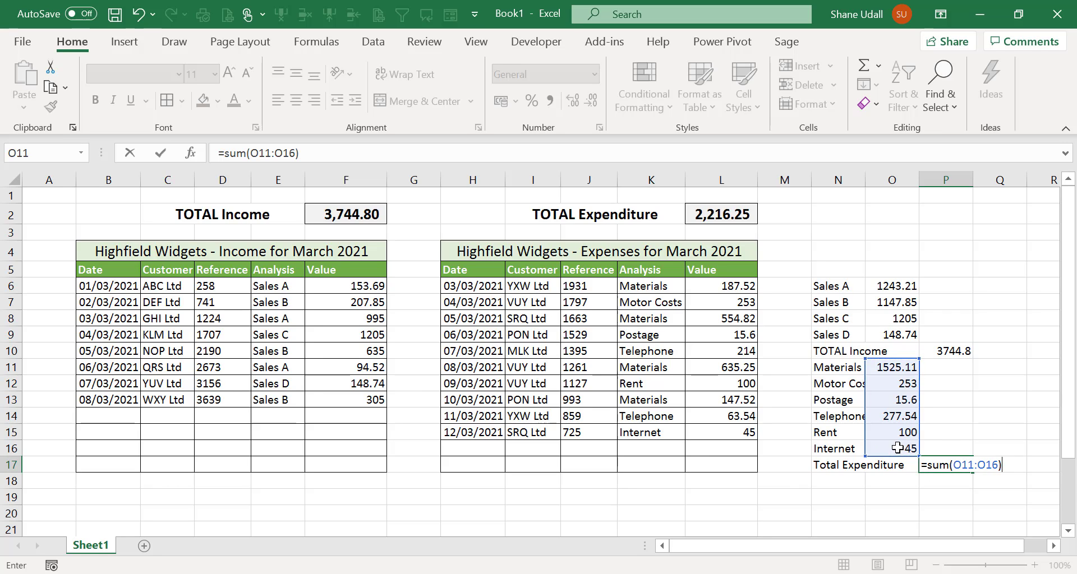
{"action": "key", "text": "Return"}
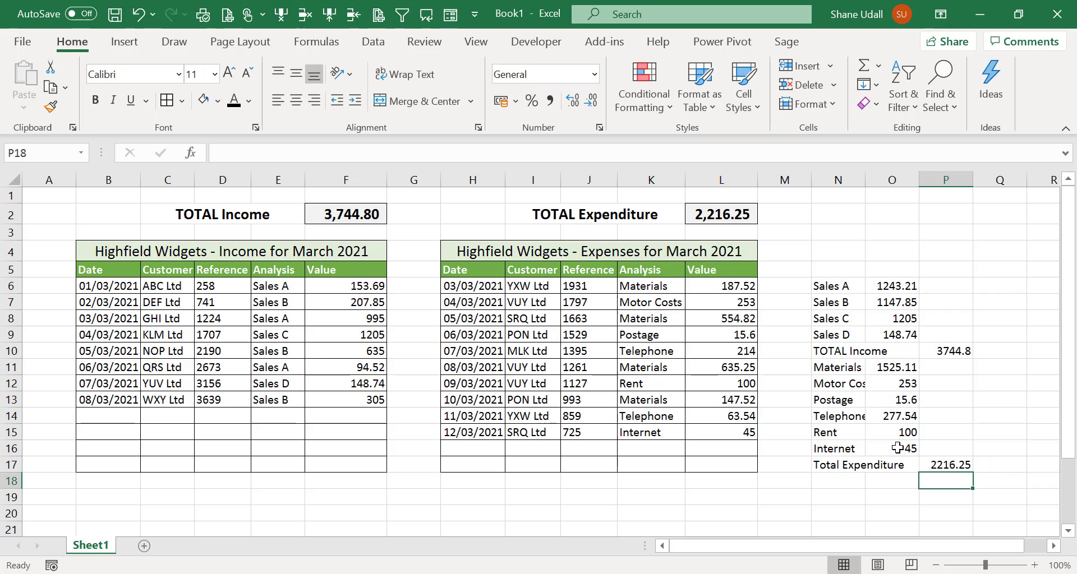
Step: Compare the P10 and P17 totals against the table totals in F2 and L2
{"action": "left_click", "coordinate": [956, 356]}
{"action": "left_click", "coordinate": [375, 214]}
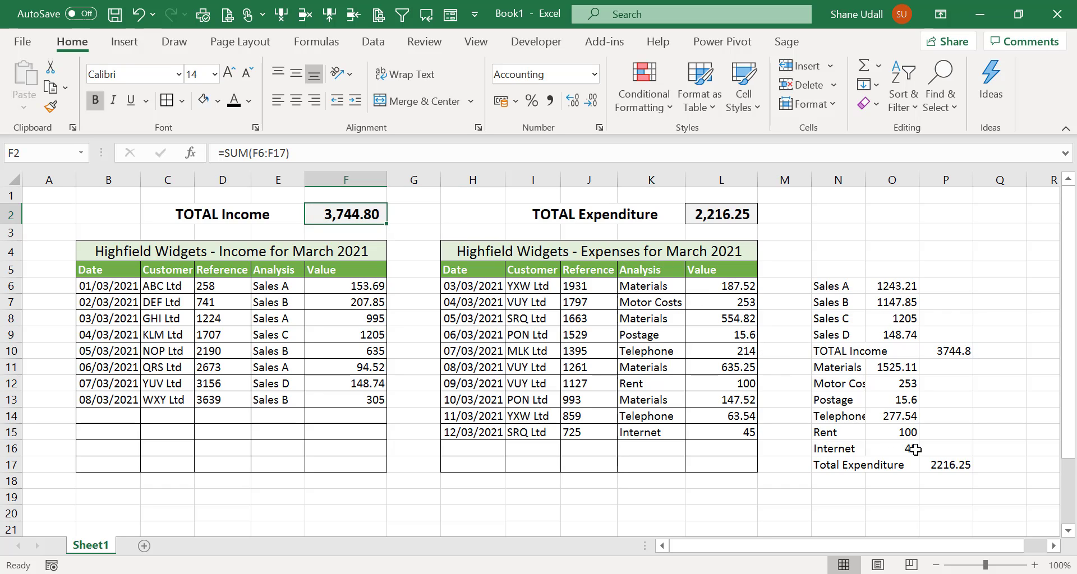
{"action": "left_click", "coordinate": [934, 464]}
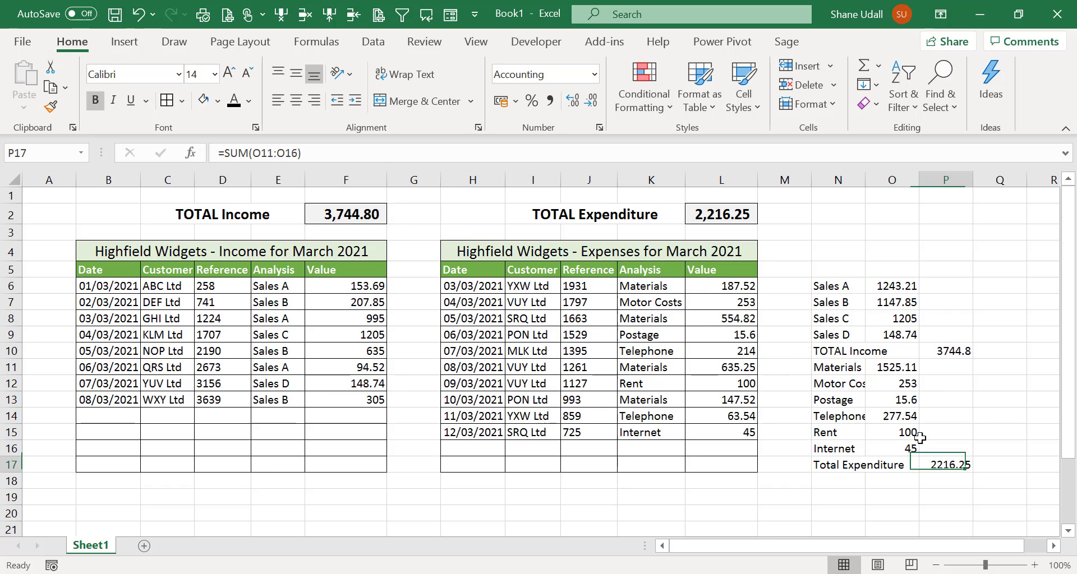
{"action": "left_click", "coordinate": [730, 221]}
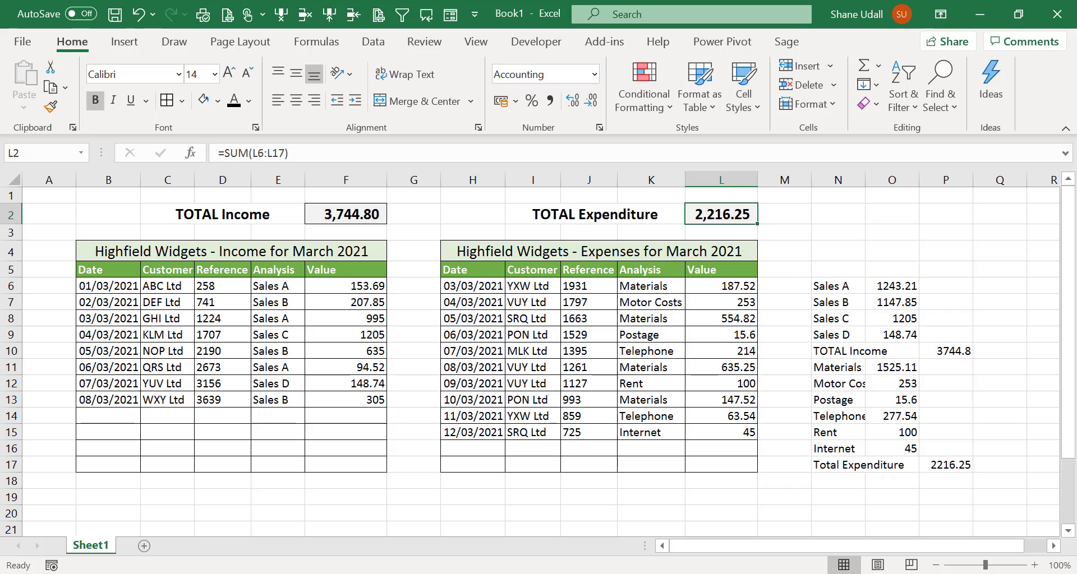
{"action": "left_click", "coordinate": [838, 269]}
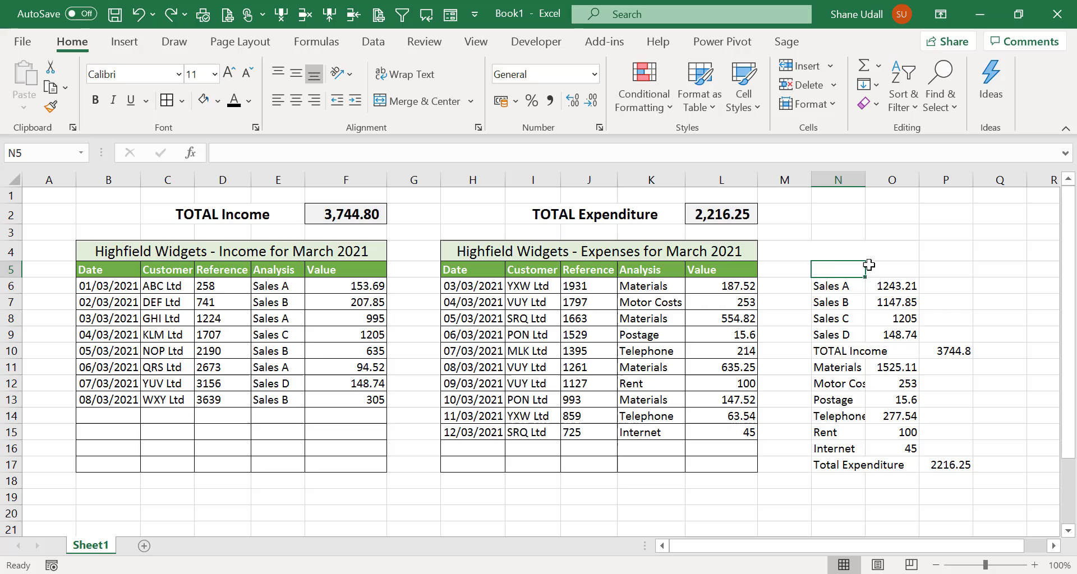
Step: Merge N5:P5 and enter the heading 'Income & Expenditure Summary'
{"action": "left_click_drag", "start_coordinate": [830, 274], "coordinate": [930, 273]}
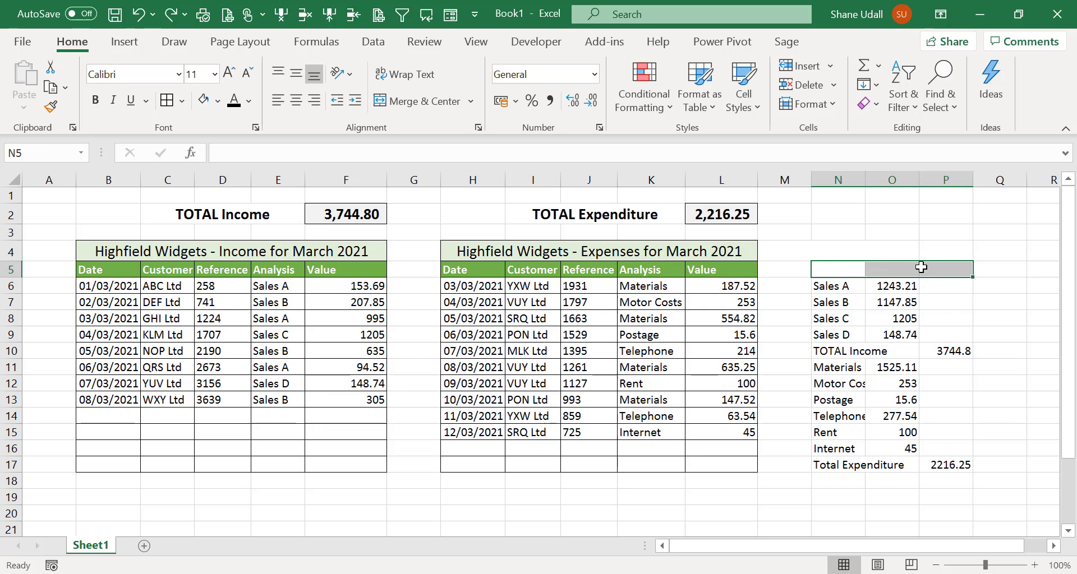
{"action": "left_click", "coordinate": [409, 101]}
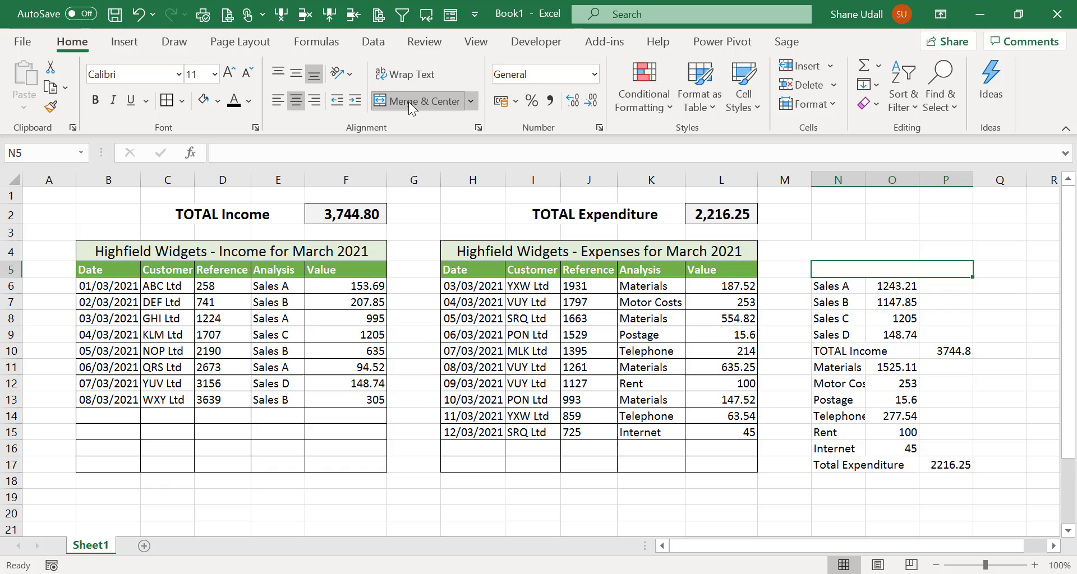
{"action": "type", "text": "Incom"}
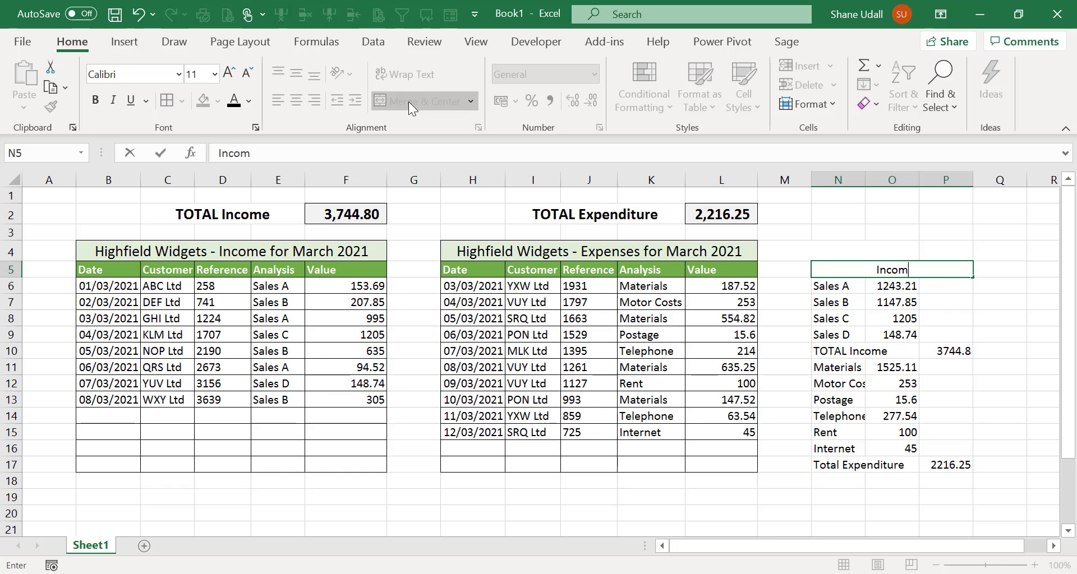
{"action": "type", "text": "e & Expend"}
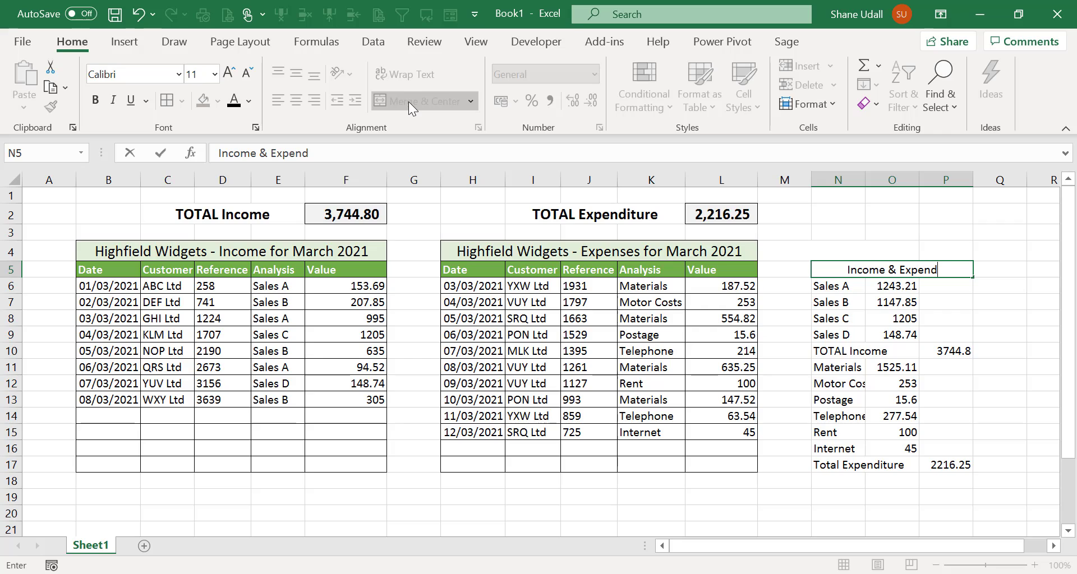
{"action": "type", "text": "iture"}
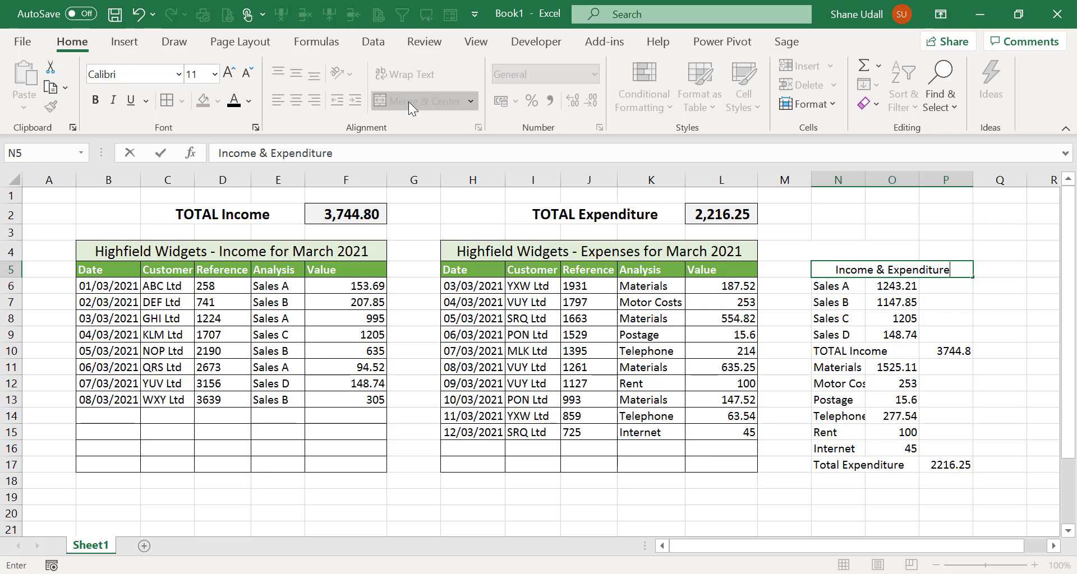
{"action": "type", "text": " Summ"}
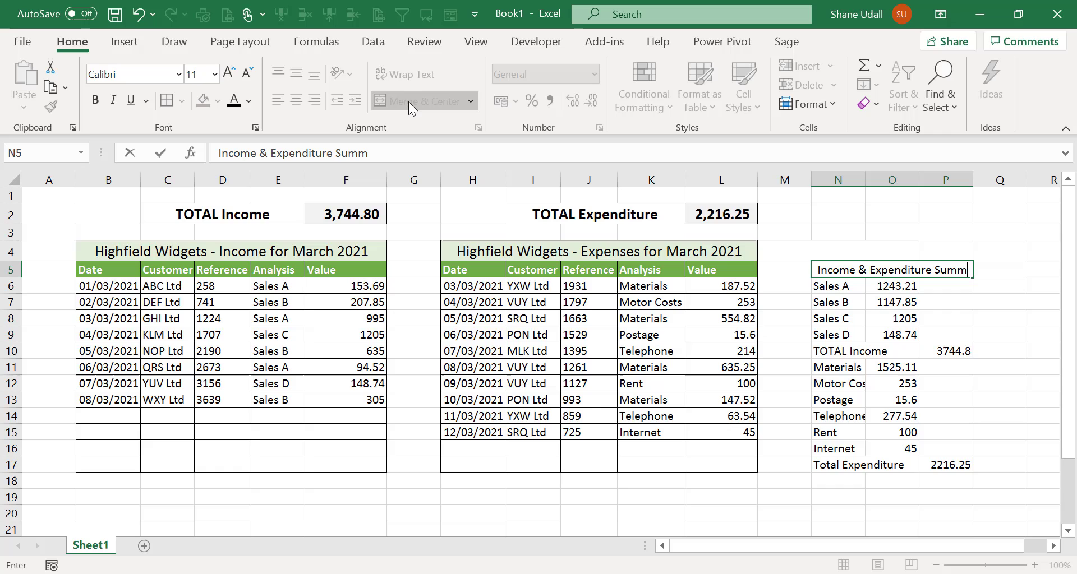
{"action": "type", "text": "ary"}
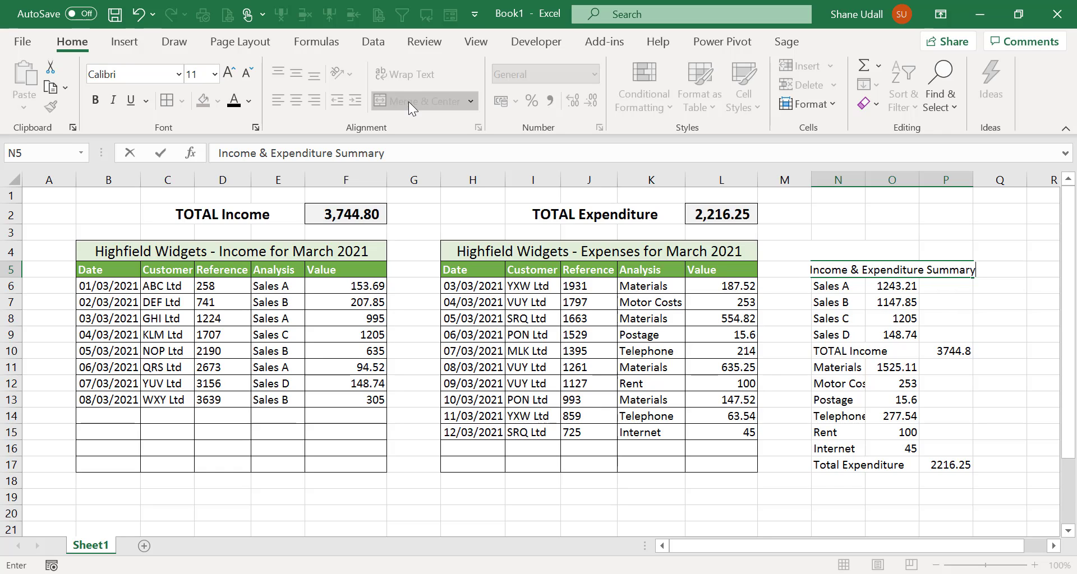
{"action": "key", "text": "Return"}
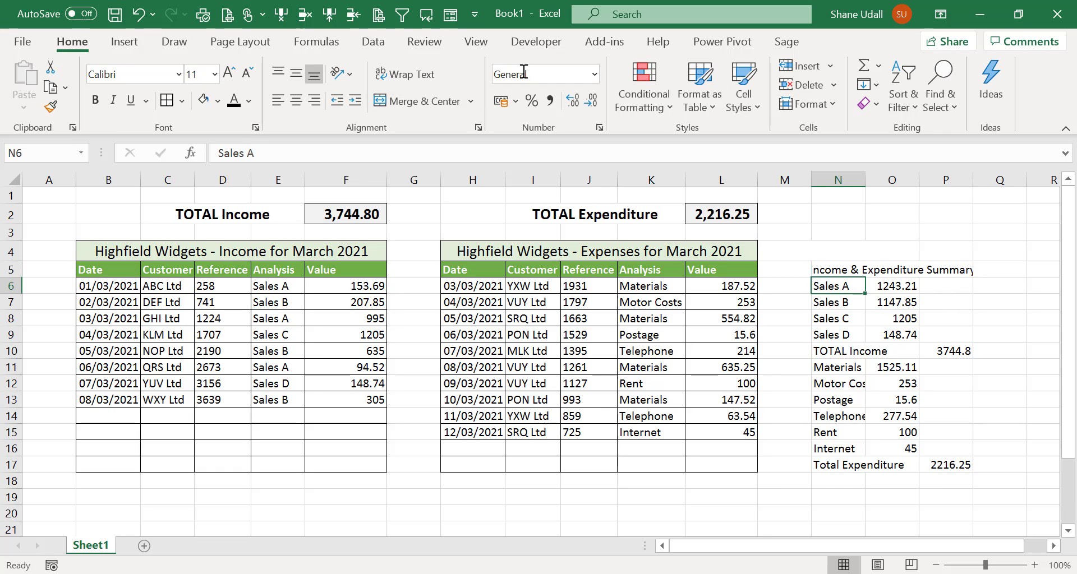
Step: Give the heading a green fill, left alignment, an indent and All Borders
{"action": "left_click", "coordinate": [826, 270]}
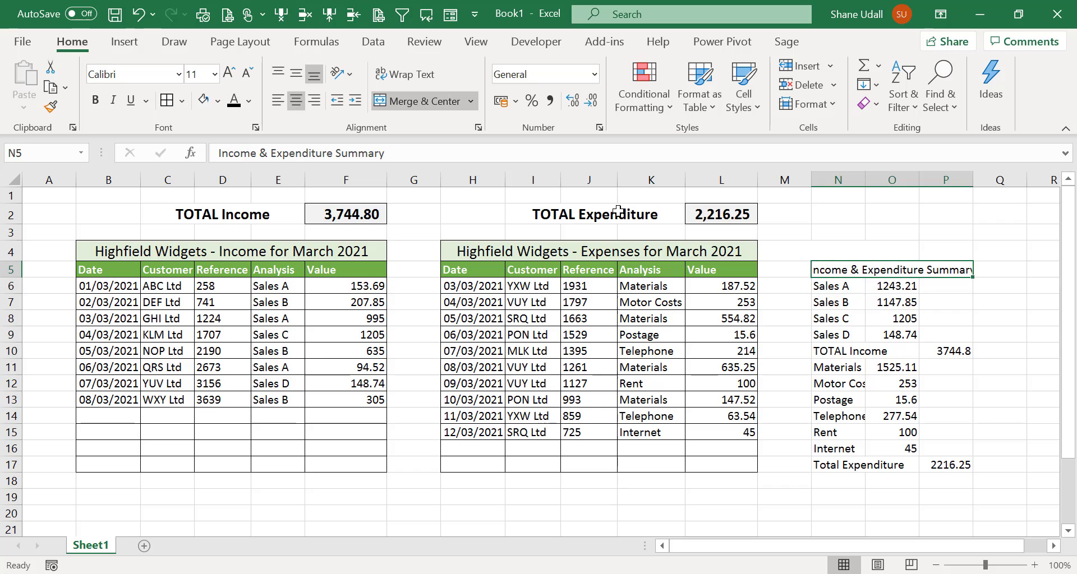
{"action": "left_click", "coordinate": [218, 101]}
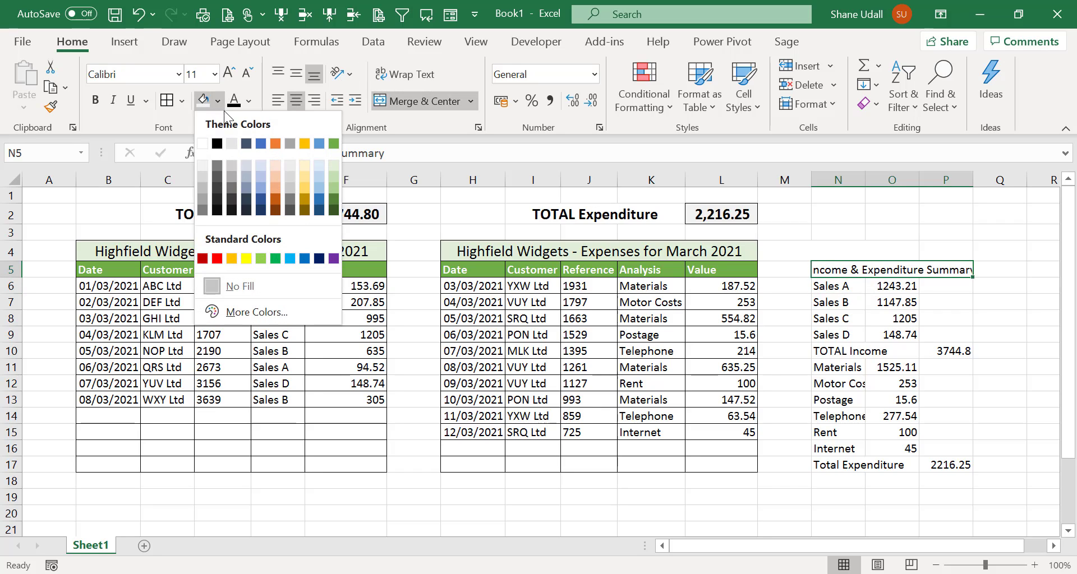
{"action": "left_click", "coordinate": [333, 144]}
{"action": "left_click", "coordinate": [278, 99]}
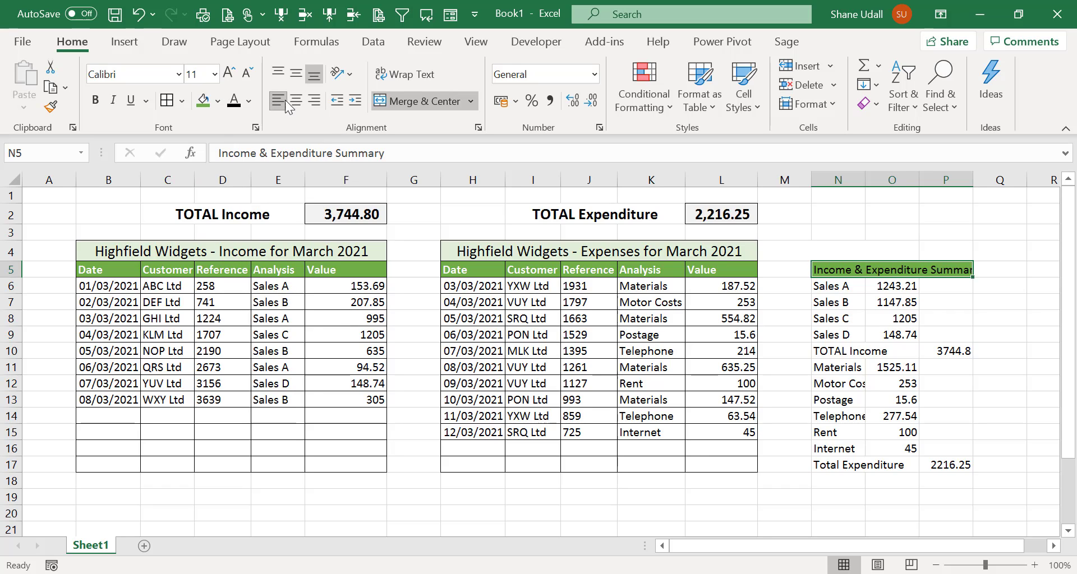
{"action": "left_click", "coordinate": [356, 101]}
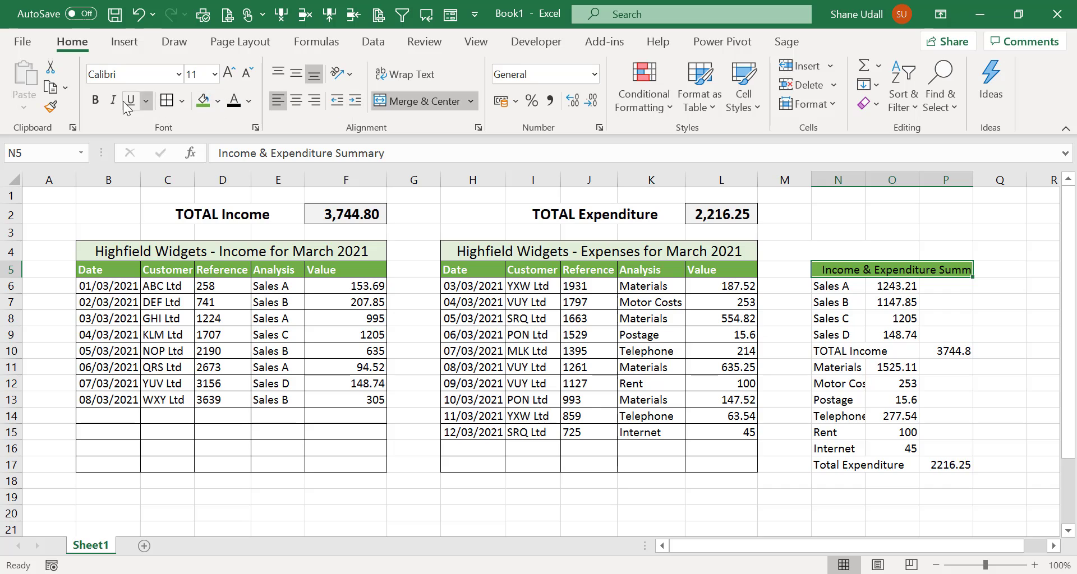
{"action": "left_click", "coordinate": [181, 101]}
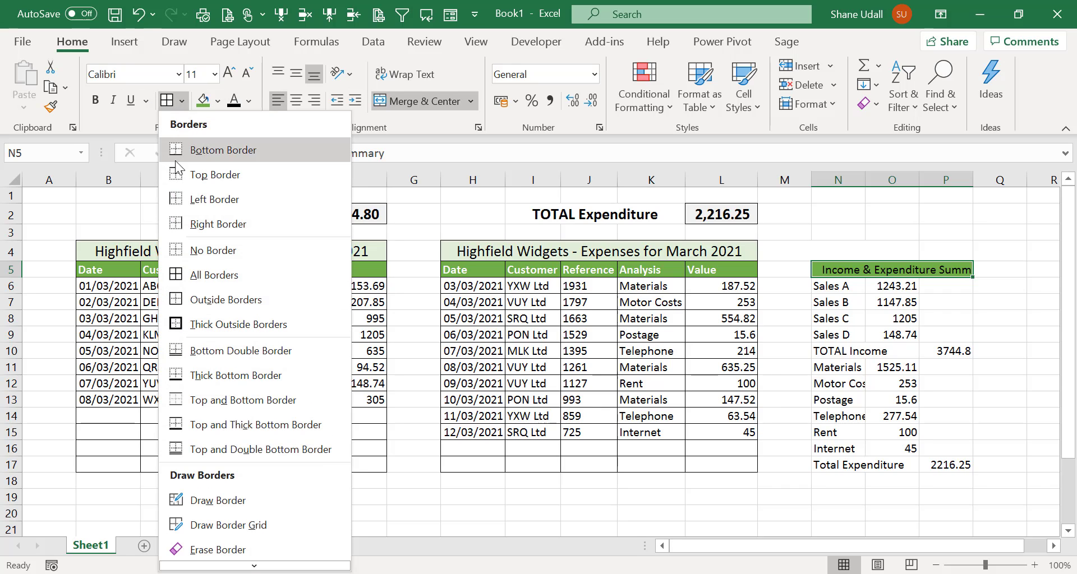
{"action": "left_click", "coordinate": [208, 281]}
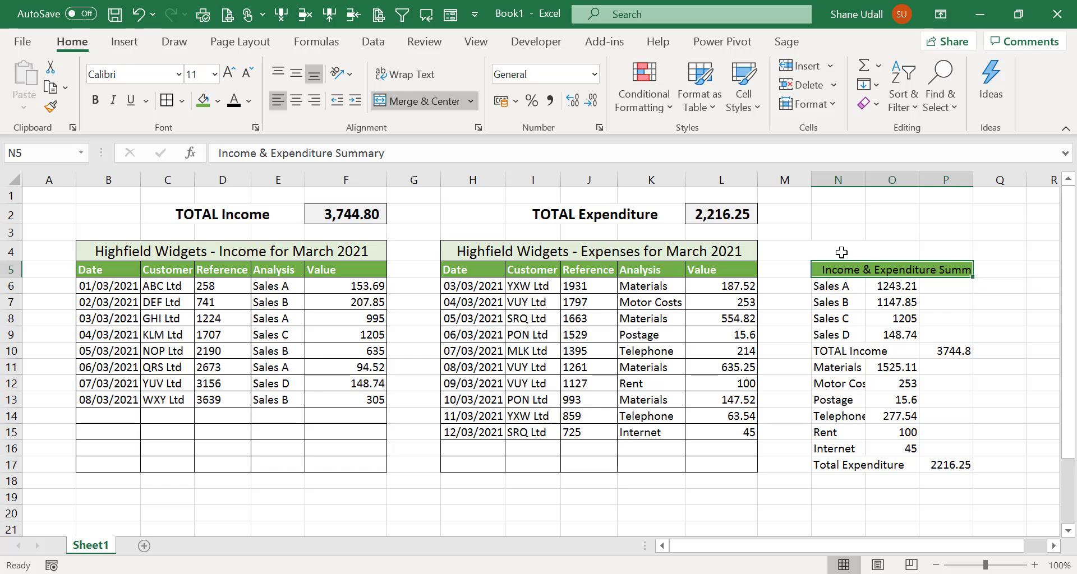
Step: Merge N4:P4 for the title, make its text visible and fill it light green
{"action": "left_click_drag", "start_coordinate": [841, 251], "coordinate": [928, 251]}
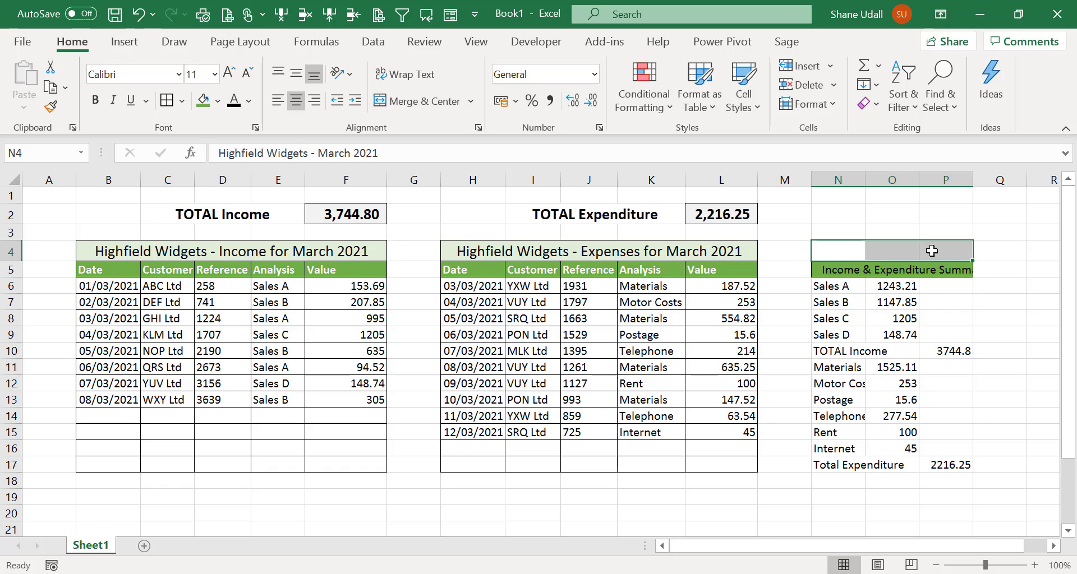
{"action": "left_click", "coordinate": [432, 99]}
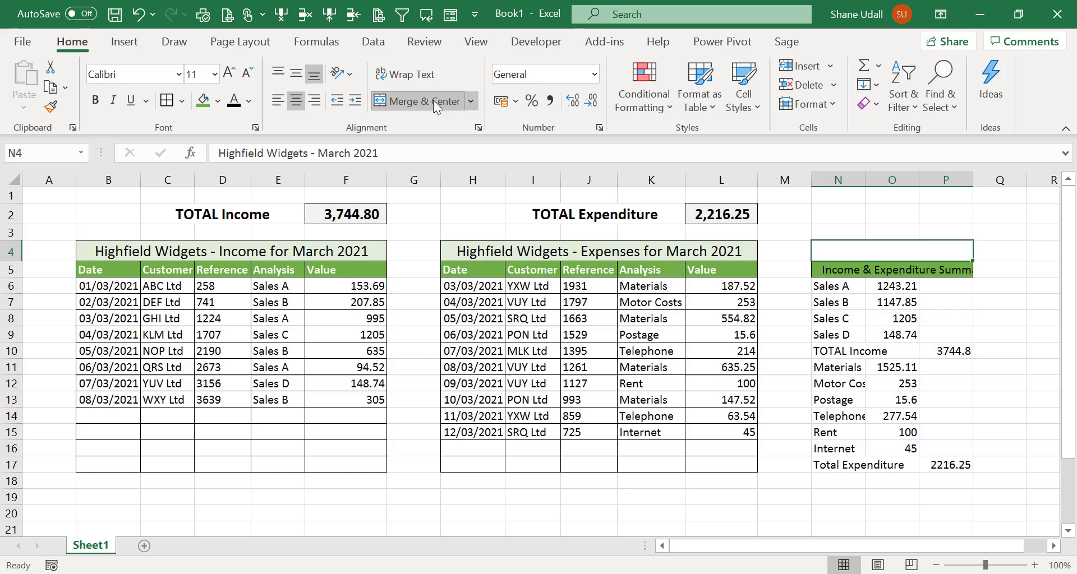
{"action": "left_click", "coordinate": [239, 99]}
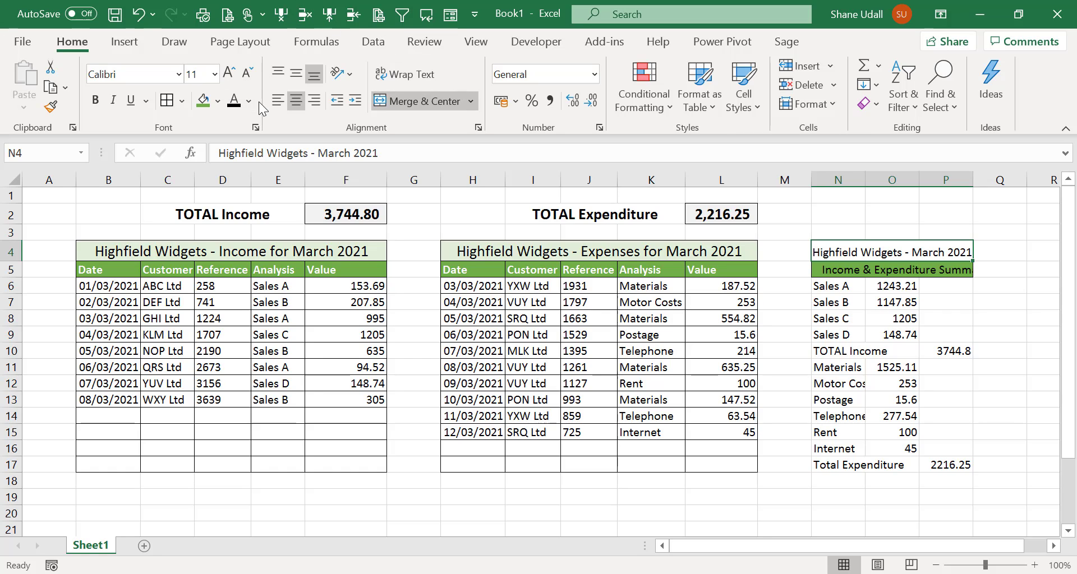
{"action": "left_click", "coordinate": [218, 101]}
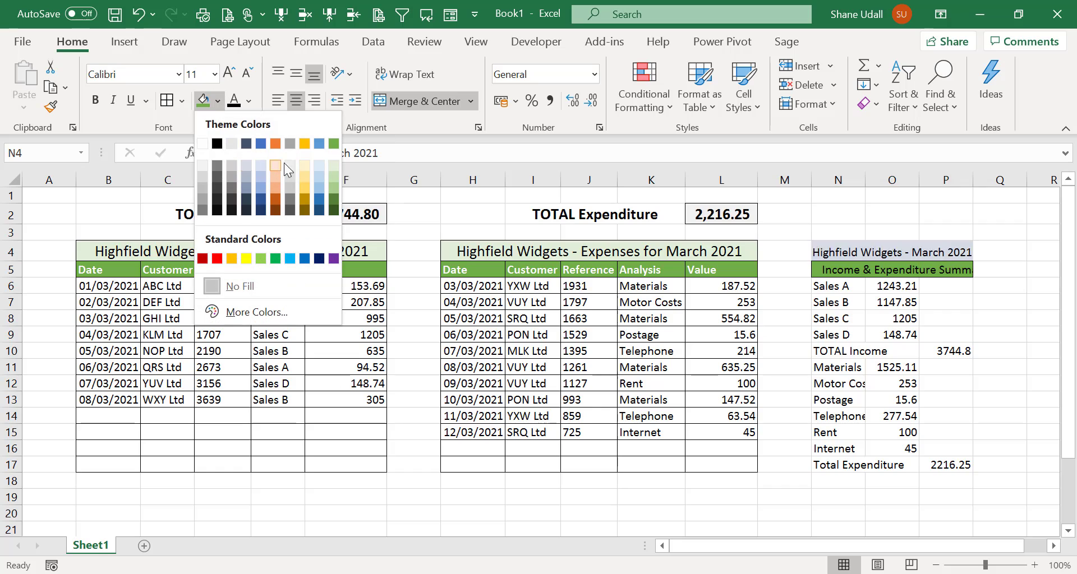
{"action": "left_click", "coordinate": [335, 164]}
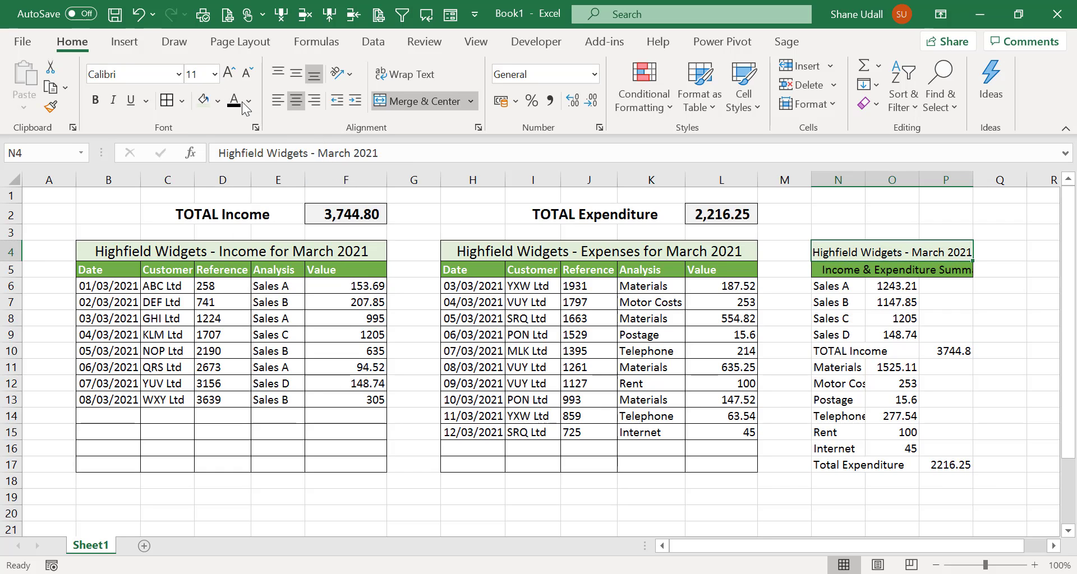
Step: Format the title as bold 14-point, left-aligned and indented, with borders
{"action": "left_click", "coordinate": [230, 74]}
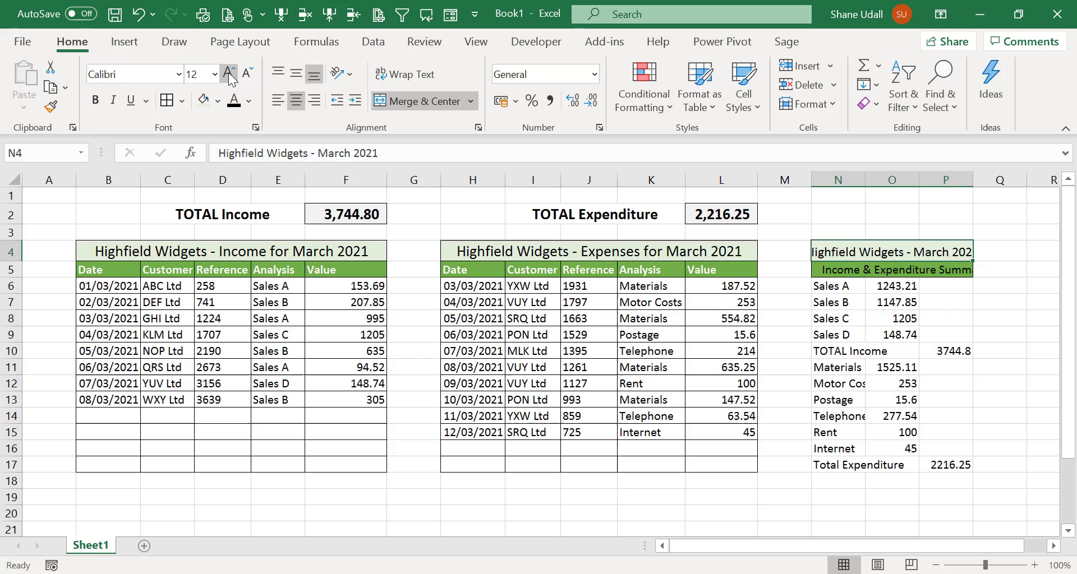
{"action": "left_click", "coordinate": [230, 74]}
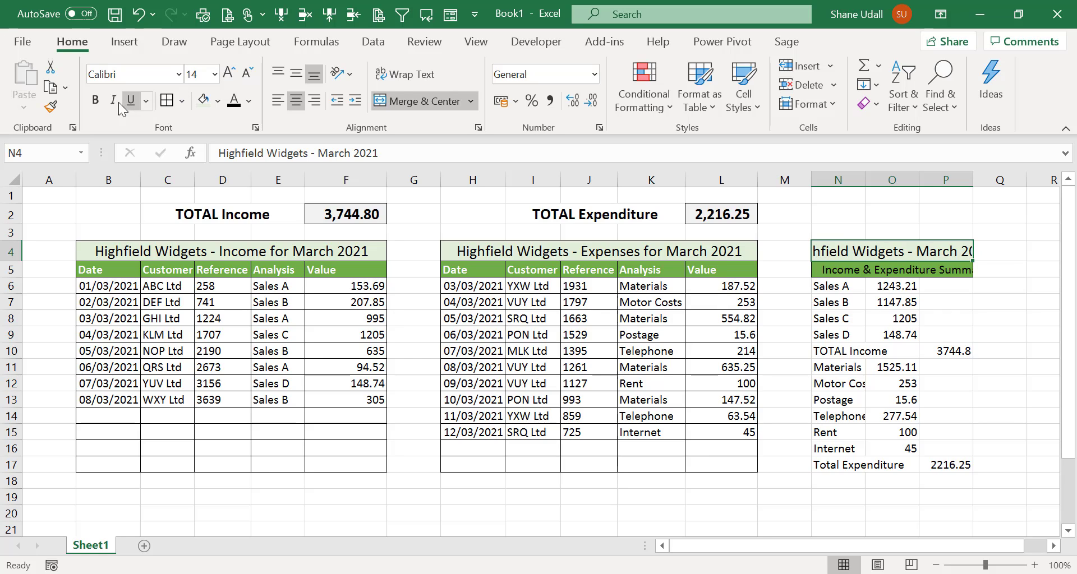
{"action": "left_click", "coordinate": [95, 100]}
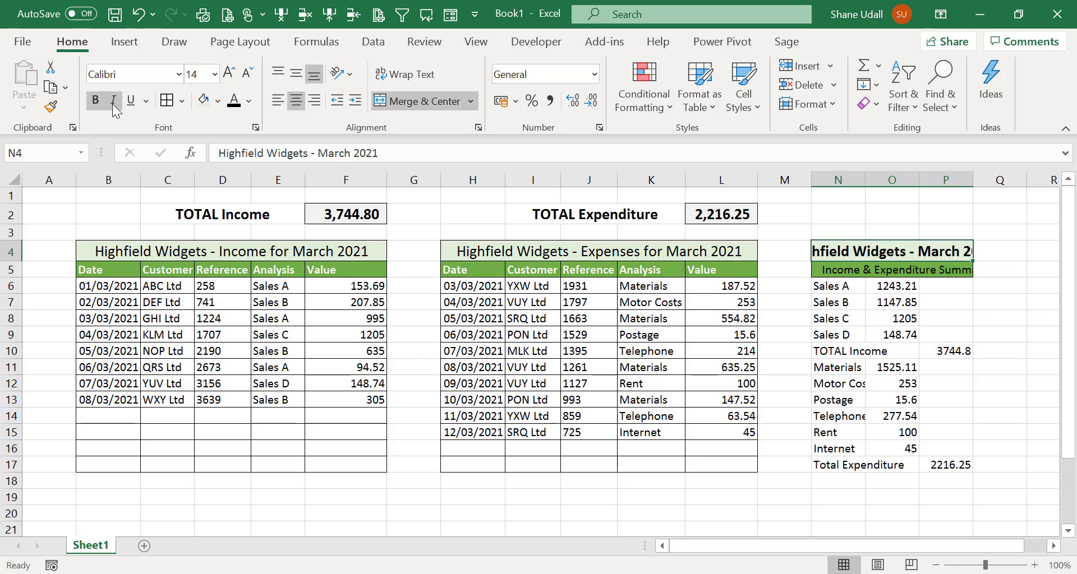
{"action": "left_click", "coordinate": [278, 101]}
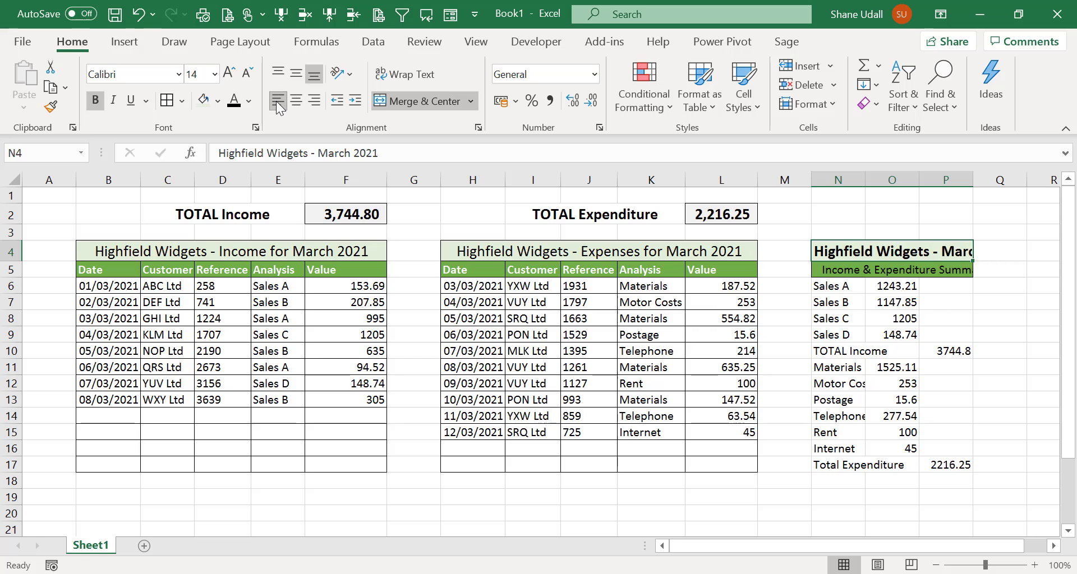
{"action": "left_click", "coordinate": [357, 104]}
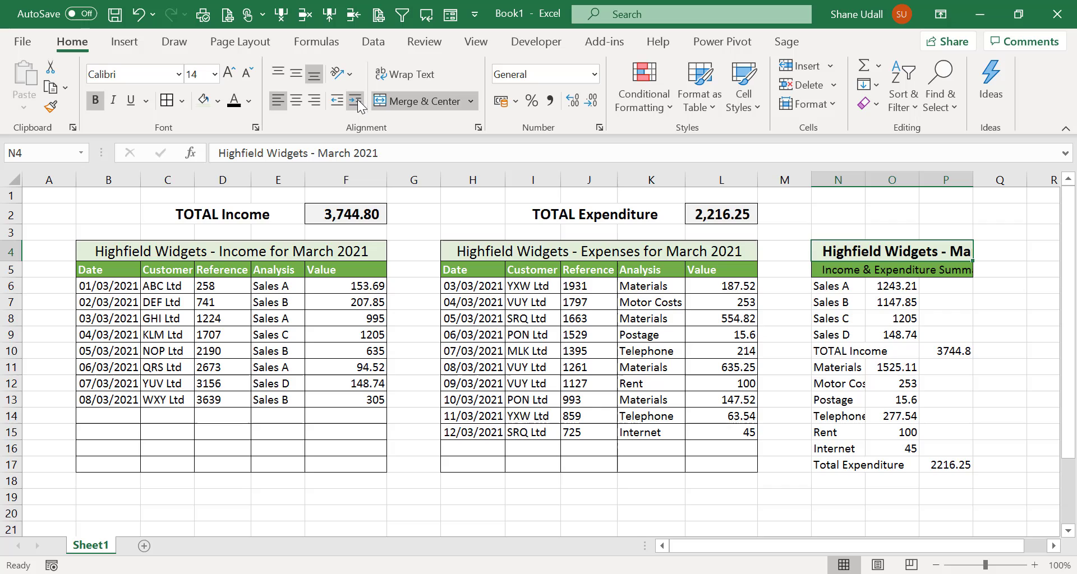
{"action": "left_click", "coordinate": [173, 107]}
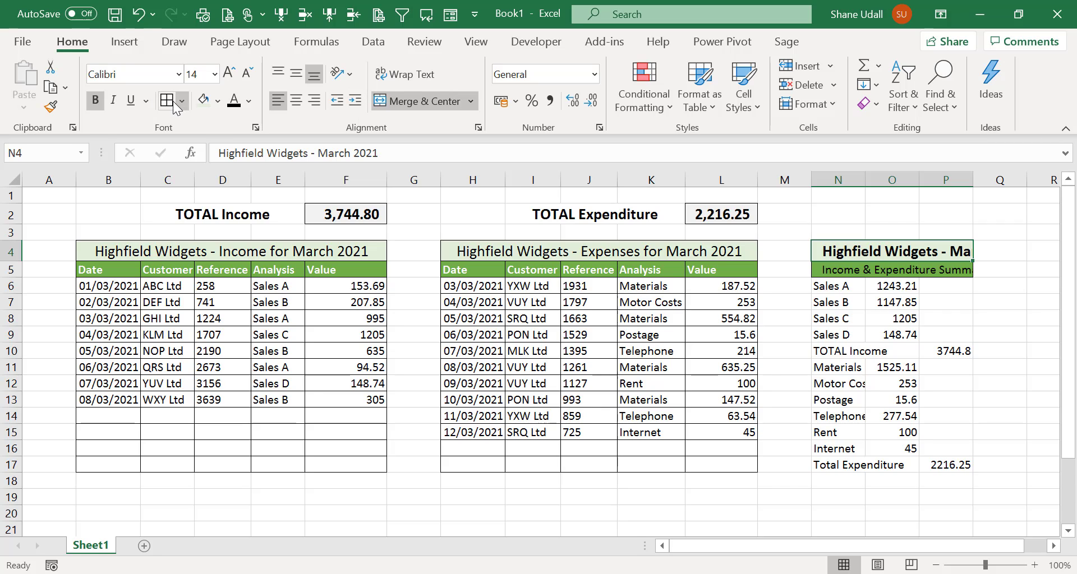
{"action": "left_click", "coordinate": [182, 101]}
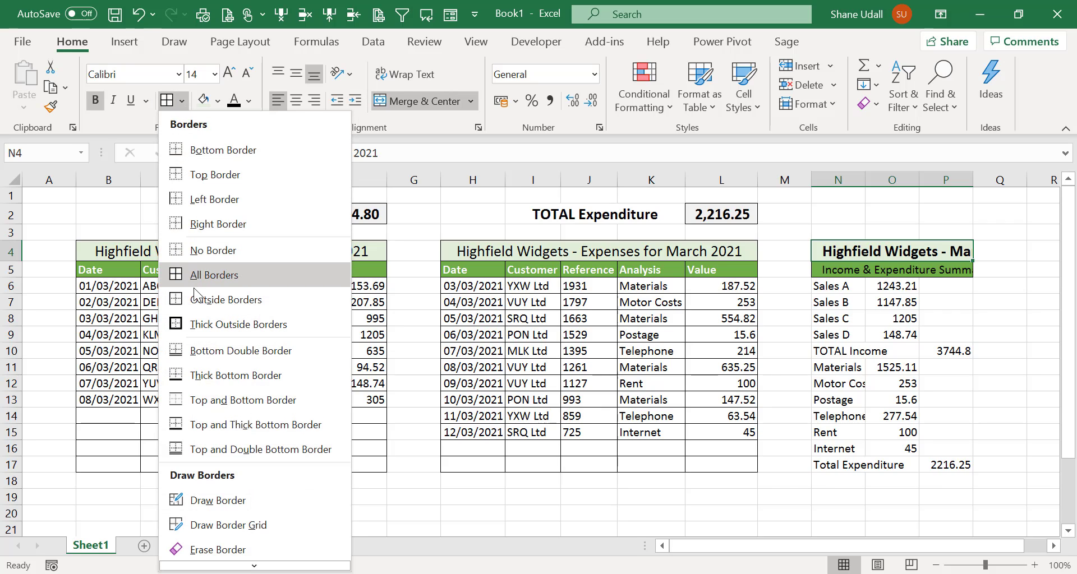
{"action": "left_click", "coordinate": [197, 272]}
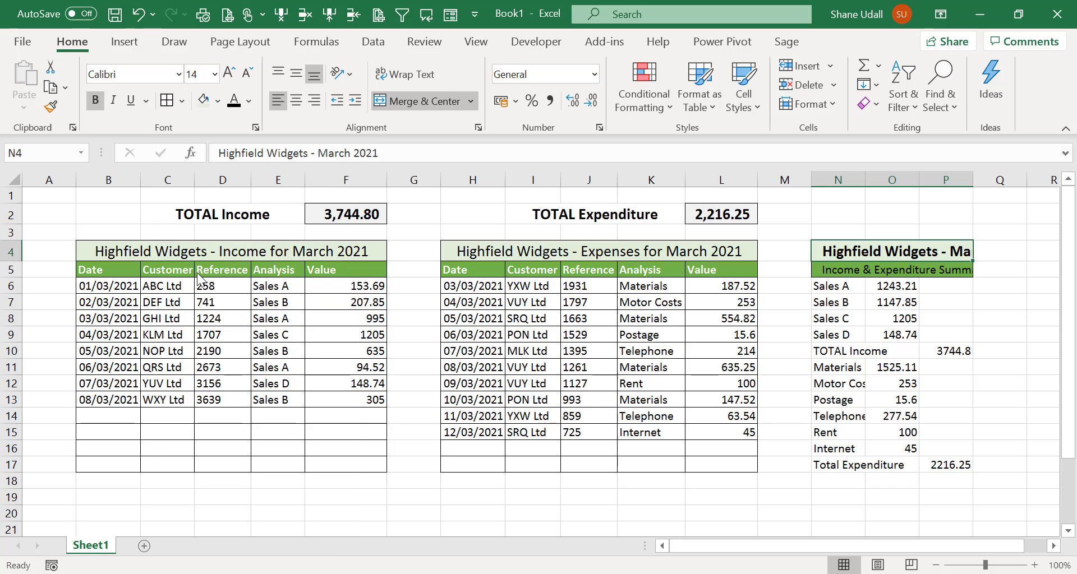
{"action": "left_click", "coordinate": [946, 214]}
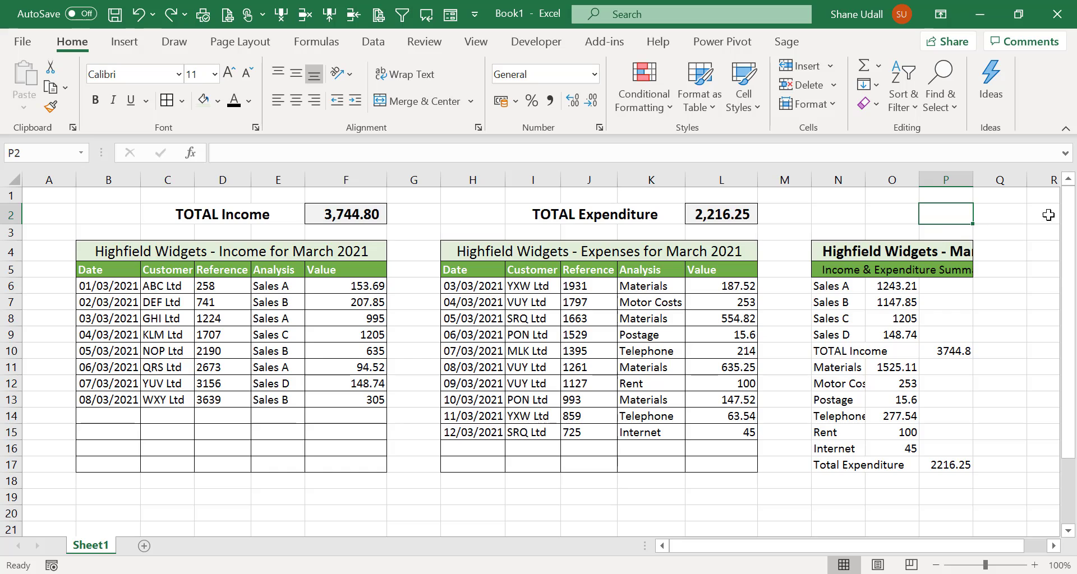
Step: Widen column P and type the formula +f2-l2 into P2
{"action": "left_click_drag", "start_coordinate": [972, 180], "coordinate": [994, 182]}
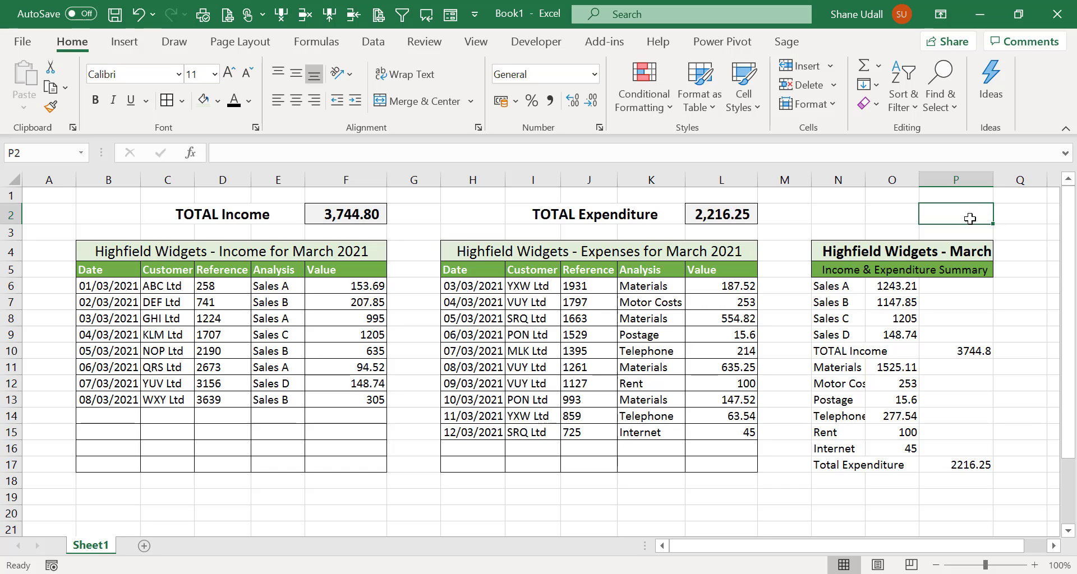
{"action": "type", "text": "+"}
{"action": "type", "text": "f"}
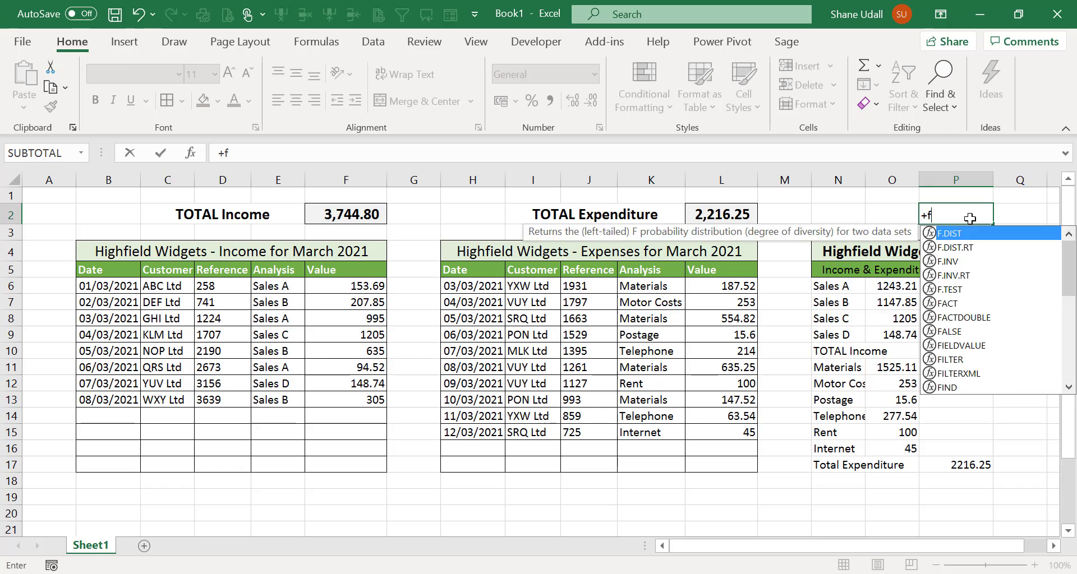
{"action": "type", "text": "2-l"}
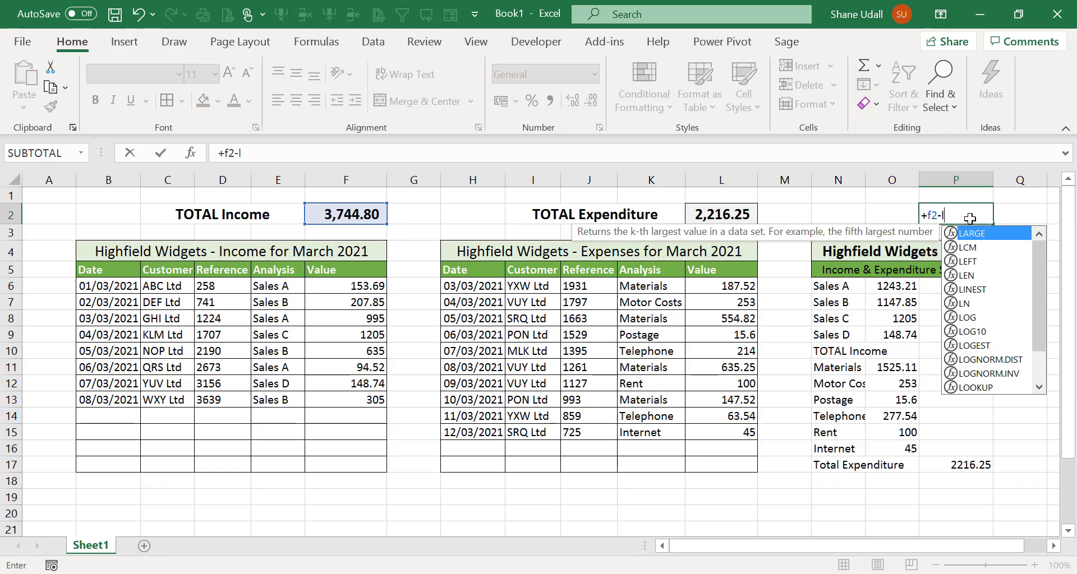
{"action": "type", "text": "2"}
Step: Enter the 1,528.55 net result in P2 and copy the TOTAL Expenditure formatting onto it
{"action": "key", "text": "Return"}
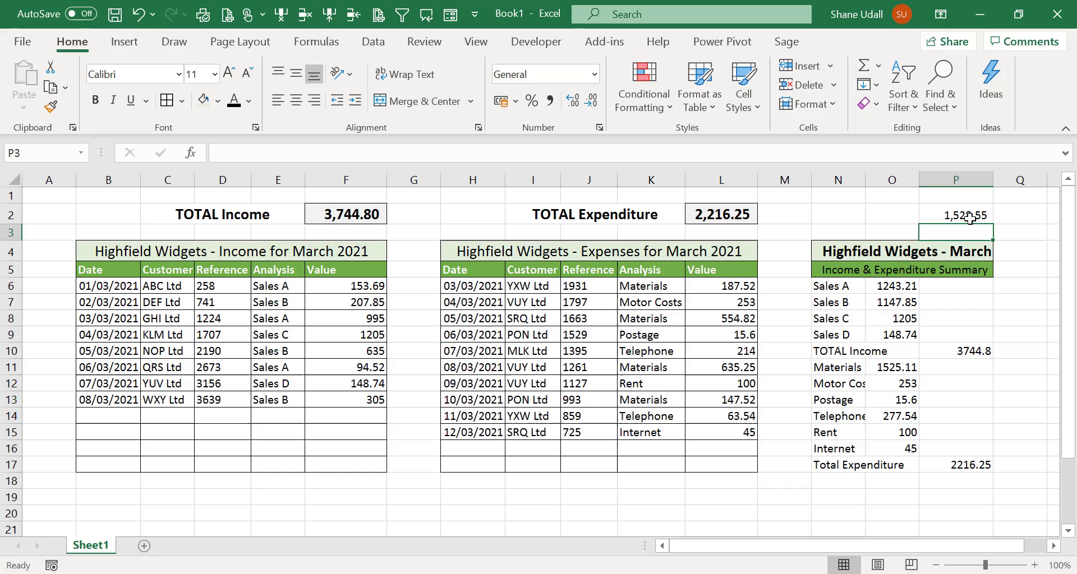
{"action": "left_click", "coordinate": [690, 214]}
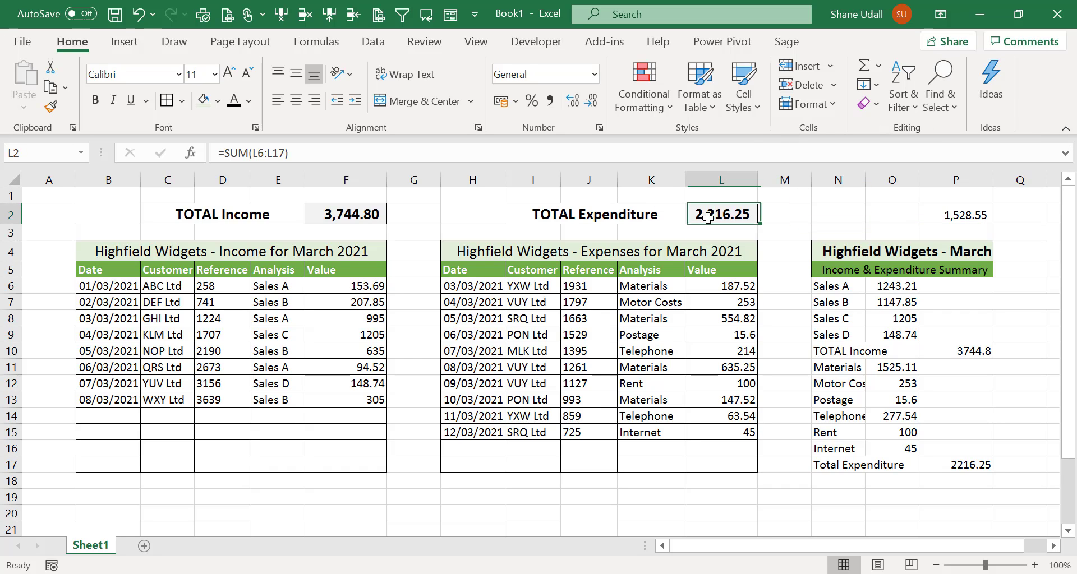
{"action": "left_click", "coordinate": [52, 108]}
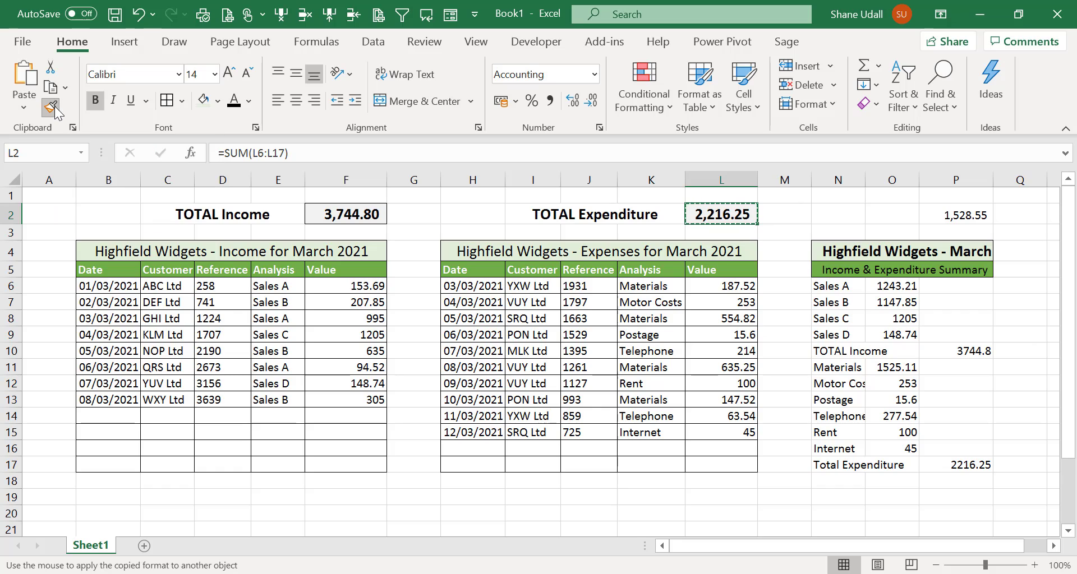
{"action": "left_click", "coordinate": [951, 216]}
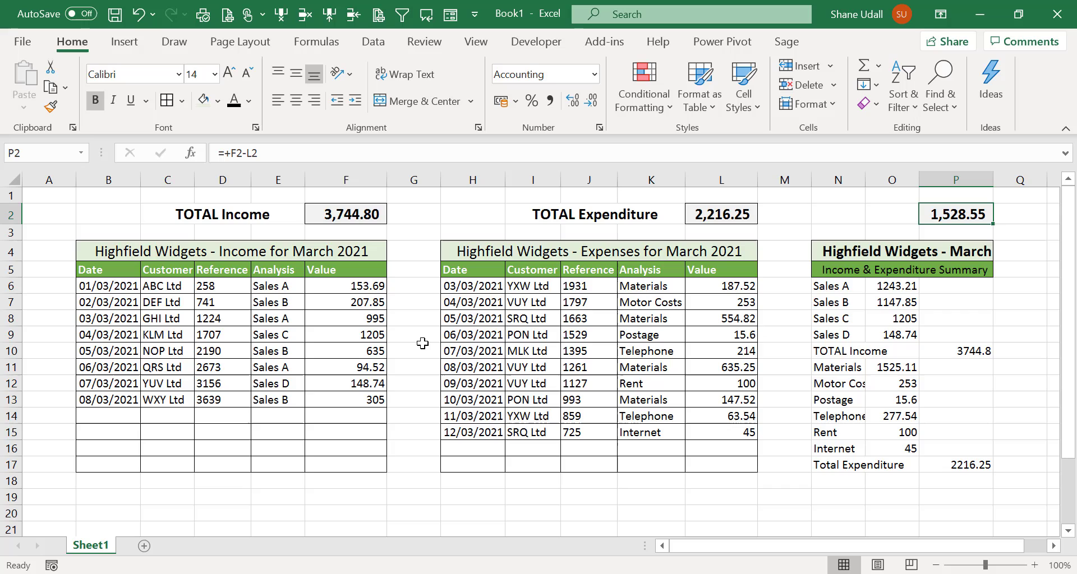
{"action": "left_click", "coordinate": [842, 213]}
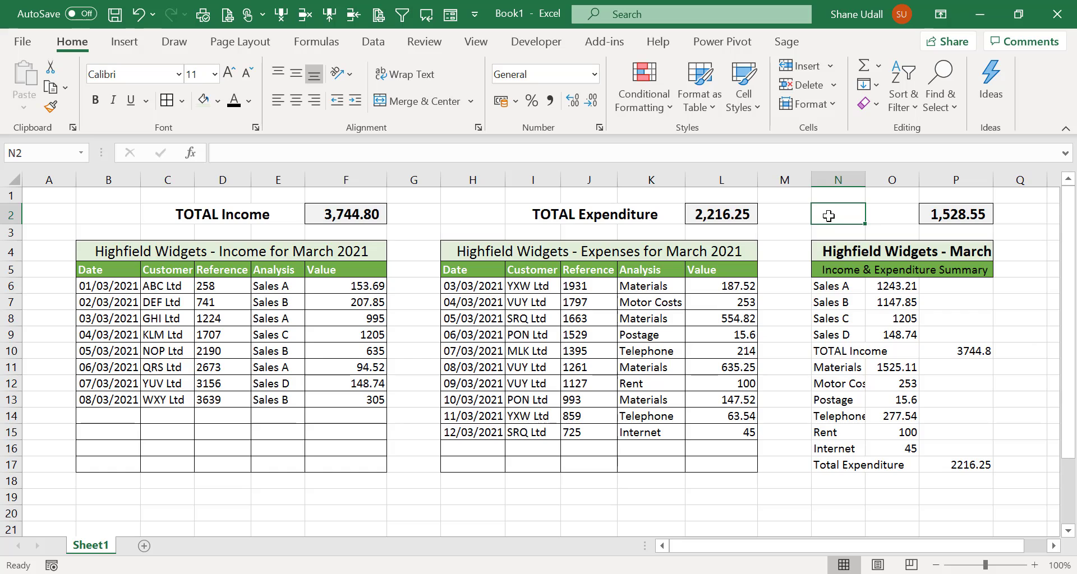
Step: Type the label 'Income less Expenditure' in N2 and widen column N to fit it
{"action": "type", "text": "Inco"}
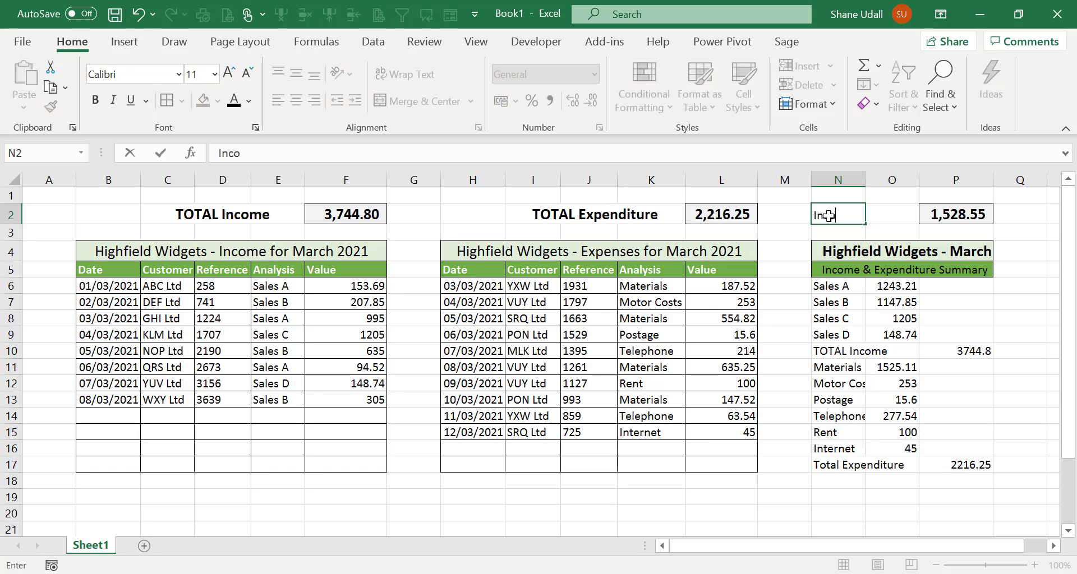
{"action": "type", "text": "me less "}
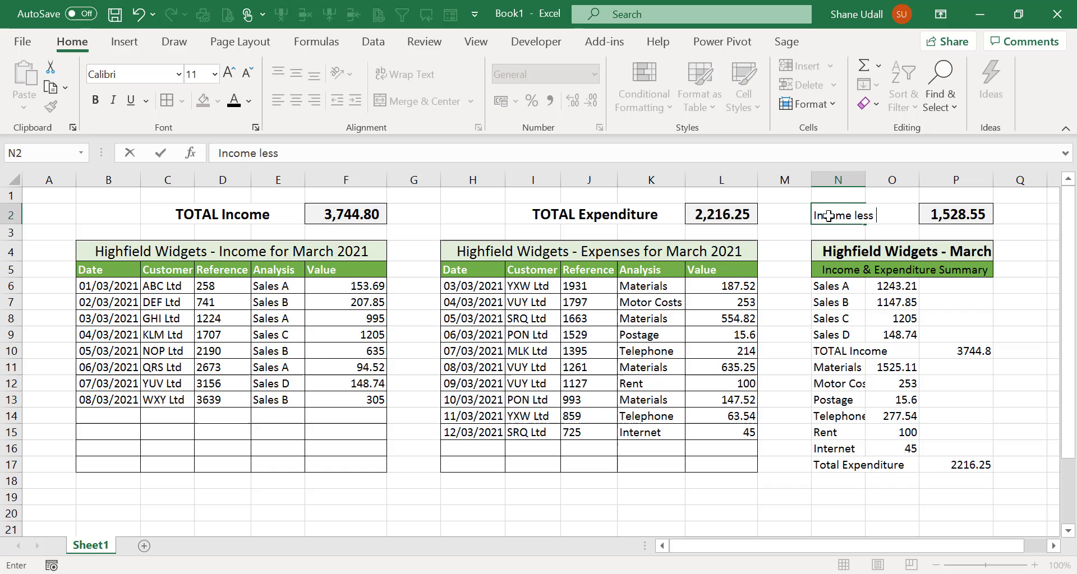
{"action": "type", "text": "Expen"}
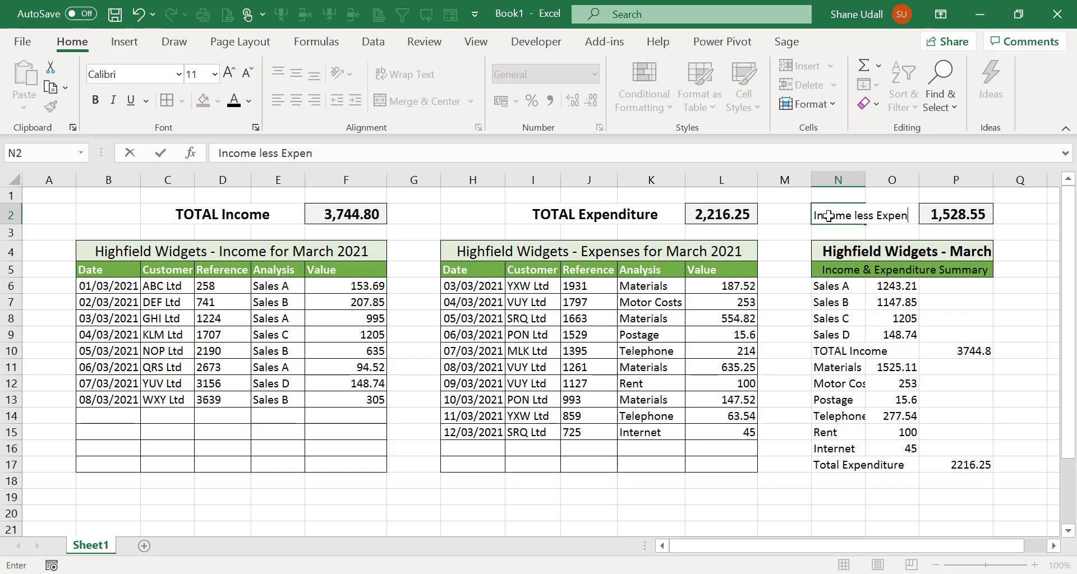
{"action": "type", "text": "diture"}
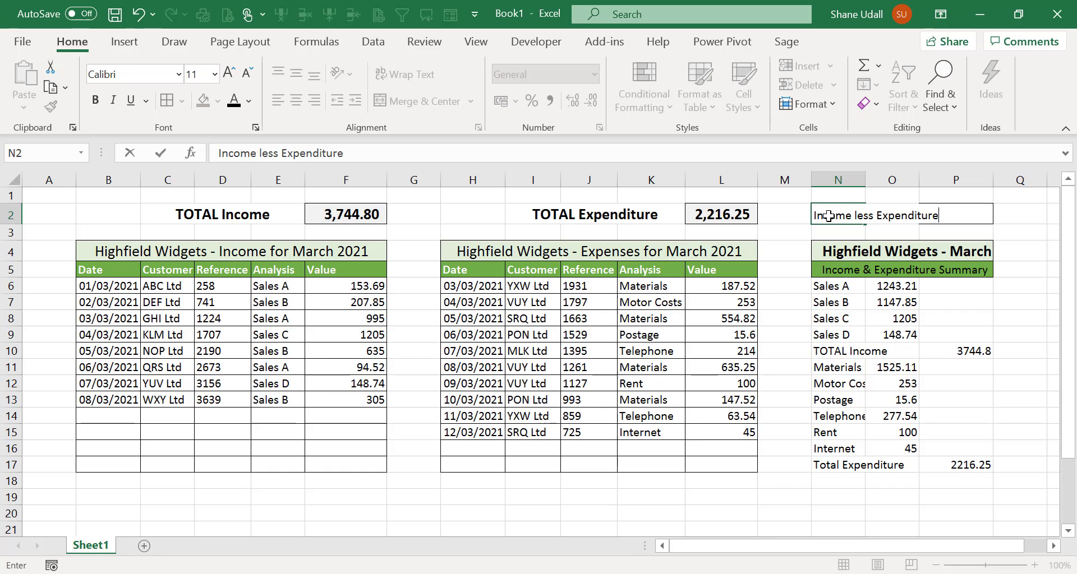
{"action": "key", "text": "Return"}
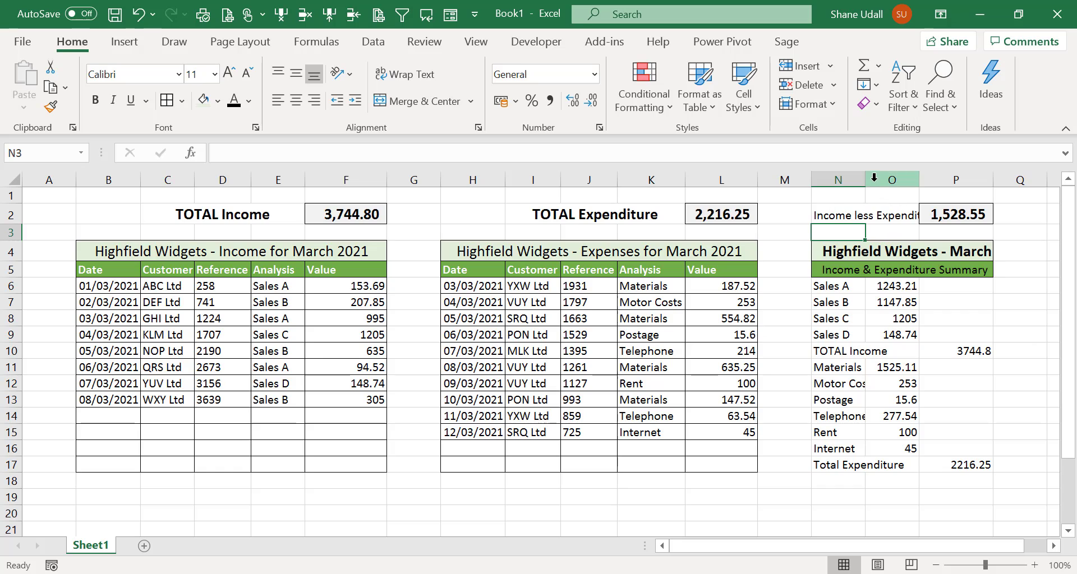
{"action": "left_click_drag", "start_coordinate": [865, 180], "coordinate": [910, 179]}
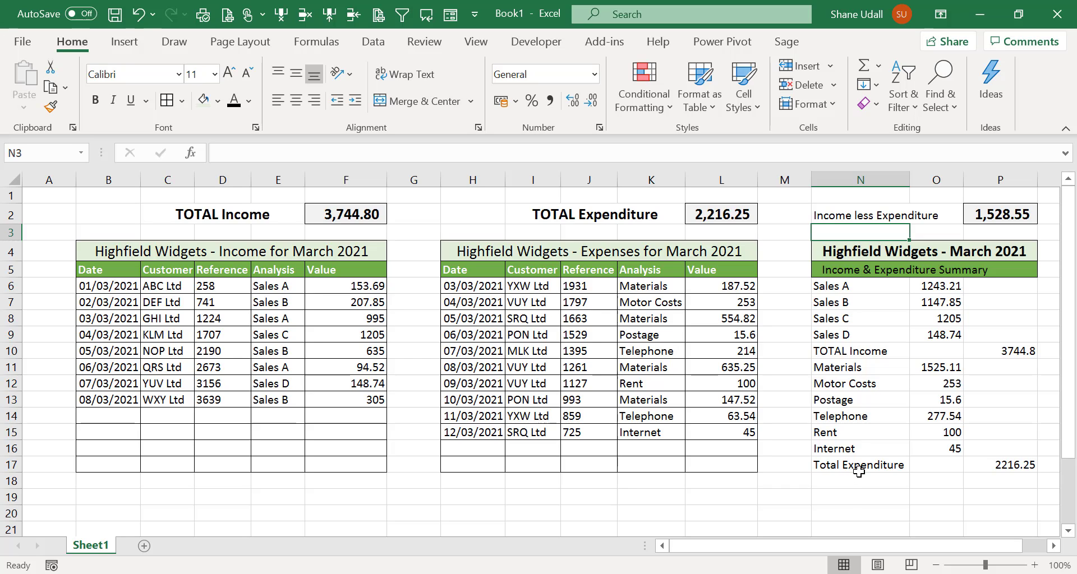
{"action": "key", "text": "Up"}
{"action": "key", "text": "alt+p"}
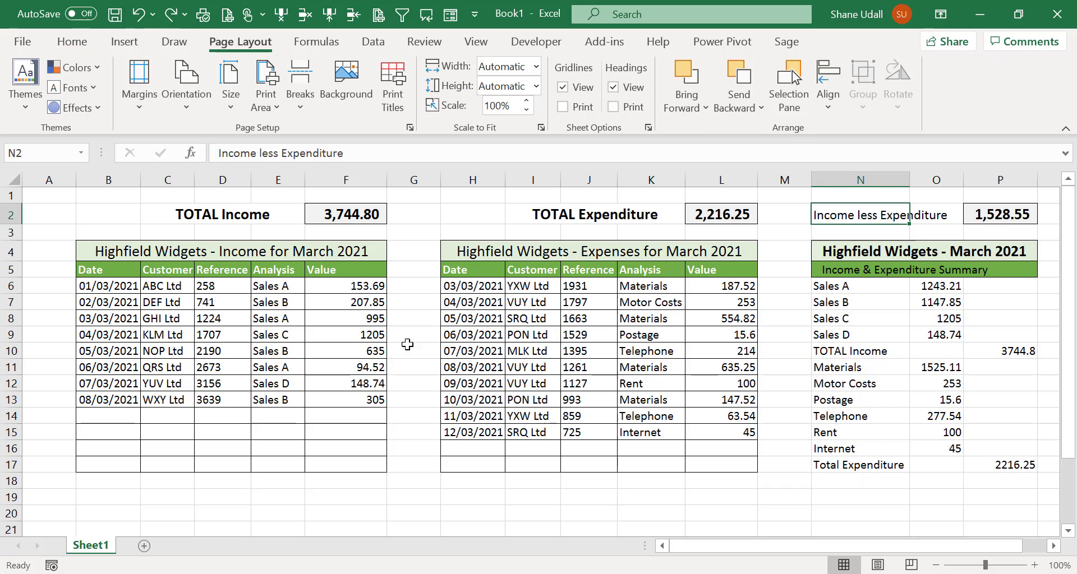
Step: Make the 'Income less Expenditure' label 14 pt, bold and indented
{"action": "left_click", "coordinate": [71, 43]}
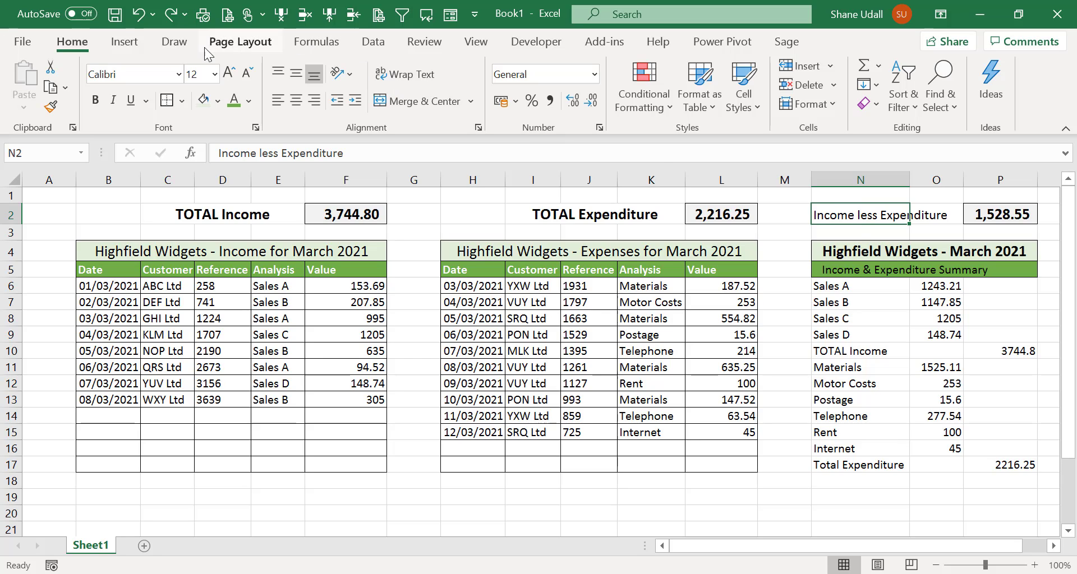
{"action": "left_click", "coordinate": [229, 73]}
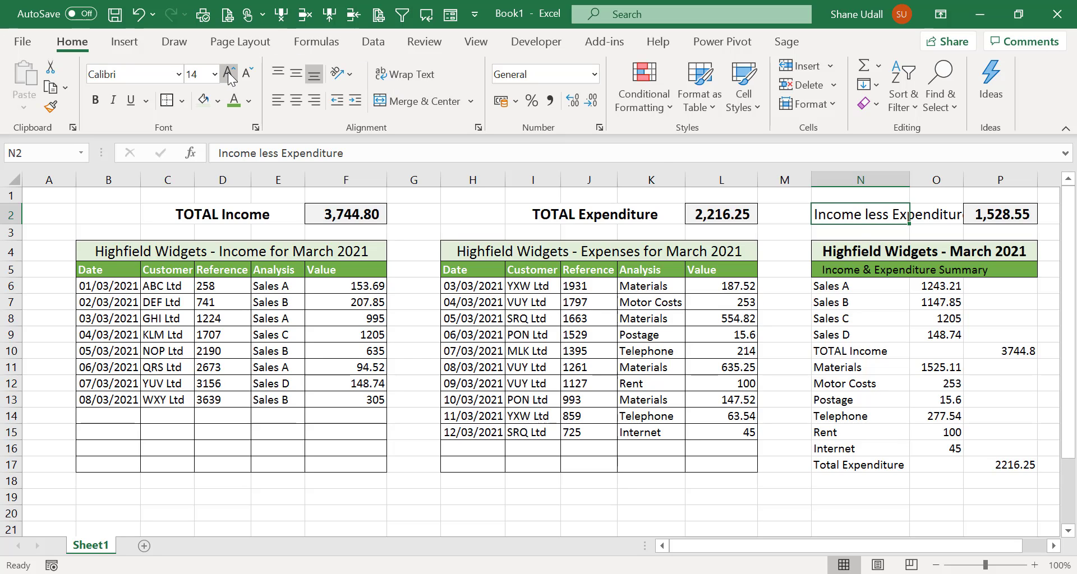
{"action": "left_click", "coordinate": [94, 101]}
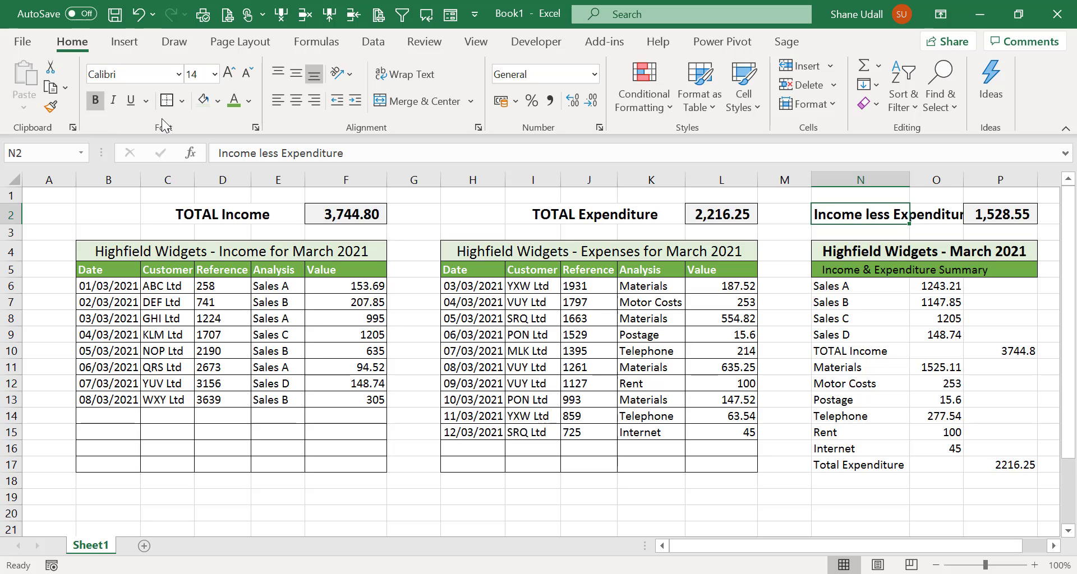
{"action": "left_click", "coordinate": [355, 100]}
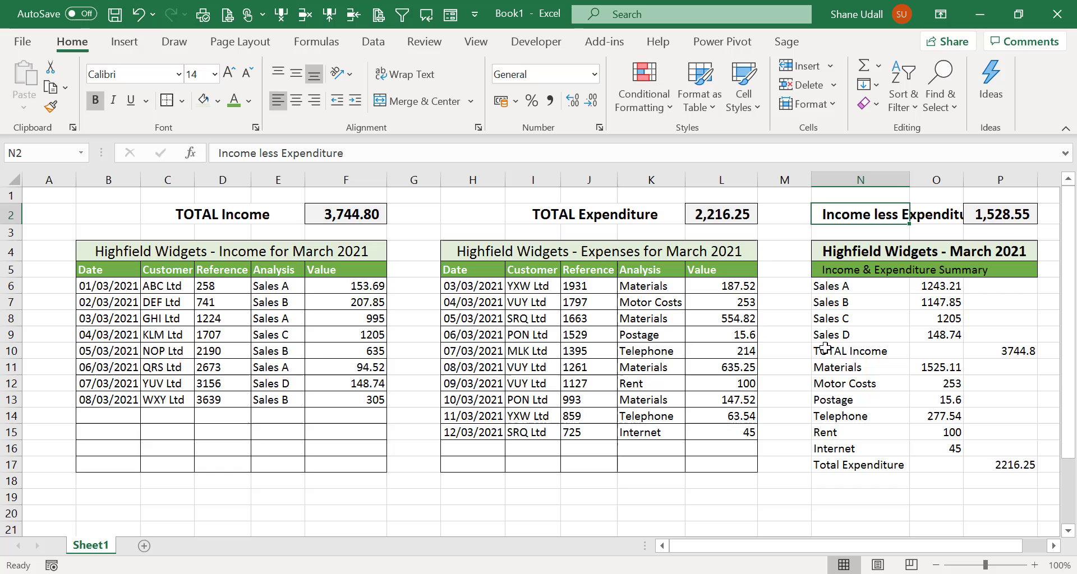
Step: Indent summary labels N6:N17 and make the TOTAL Income and Total Expenditure rows bold green
{"action": "left_click_drag", "start_coordinate": [828, 283], "coordinate": [858, 465]}
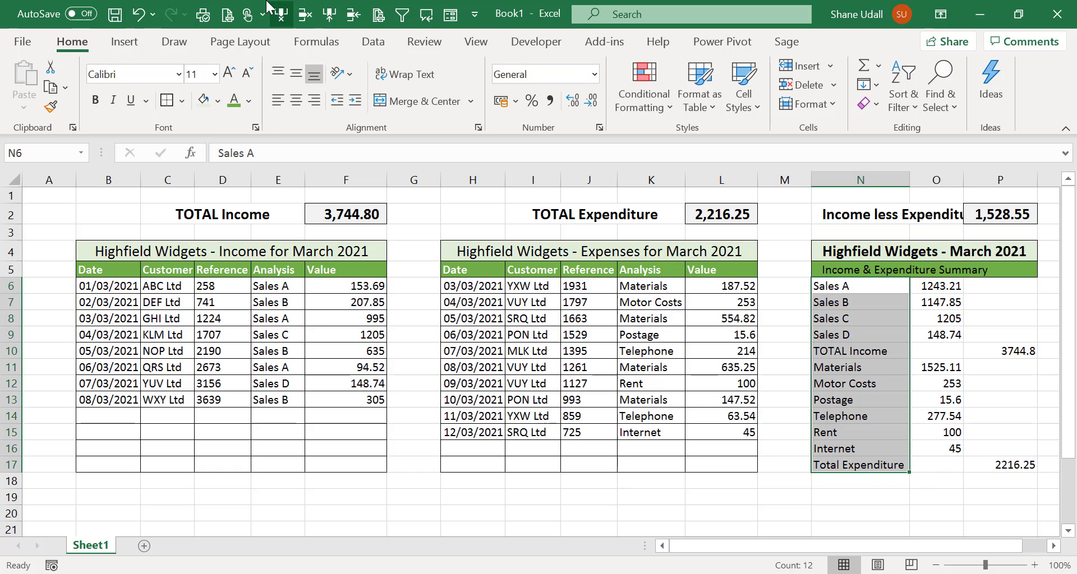
{"action": "left_click", "coordinate": [355, 101]}
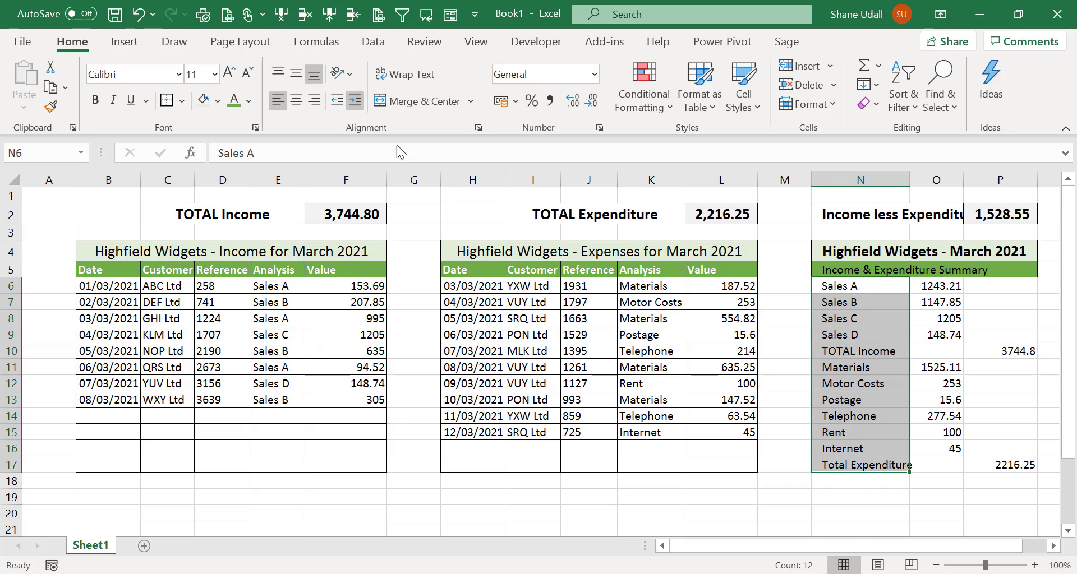
{"action": "left_click_drag", "start_coordinate": [831, 349], "coordinate": [1026, 351]}
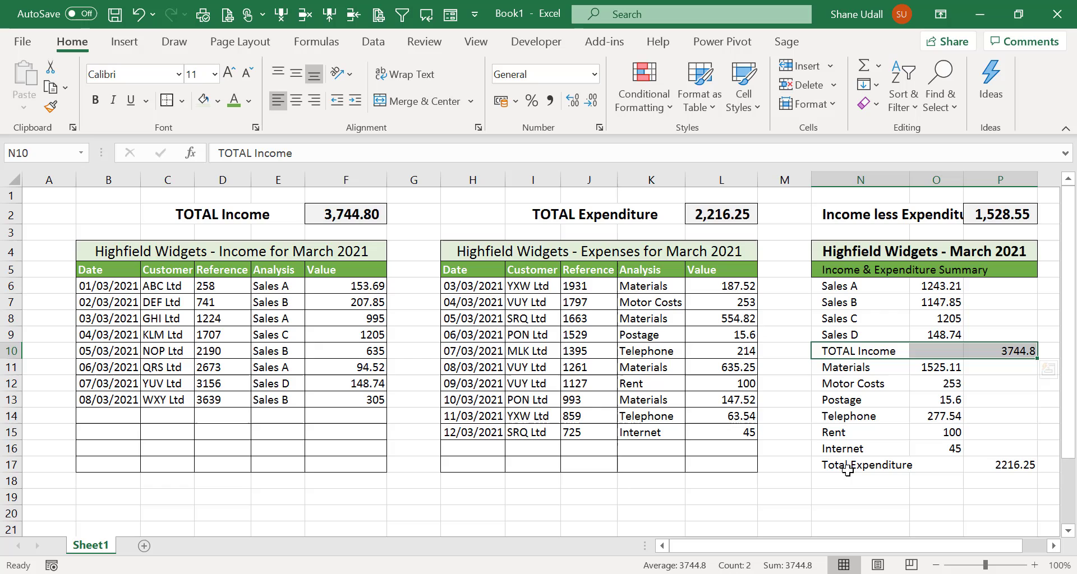
{"action": "left_click_drag", "start_coordinate": [850, 471], "coordinate": [988, 467]}
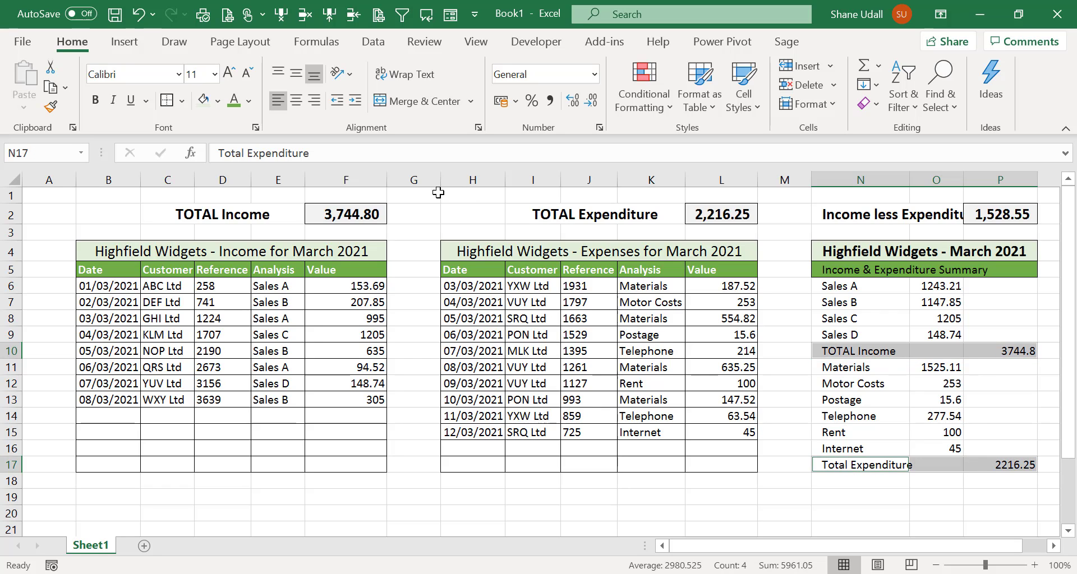
{"action": "left_click", "coordinate": [233, 102]}
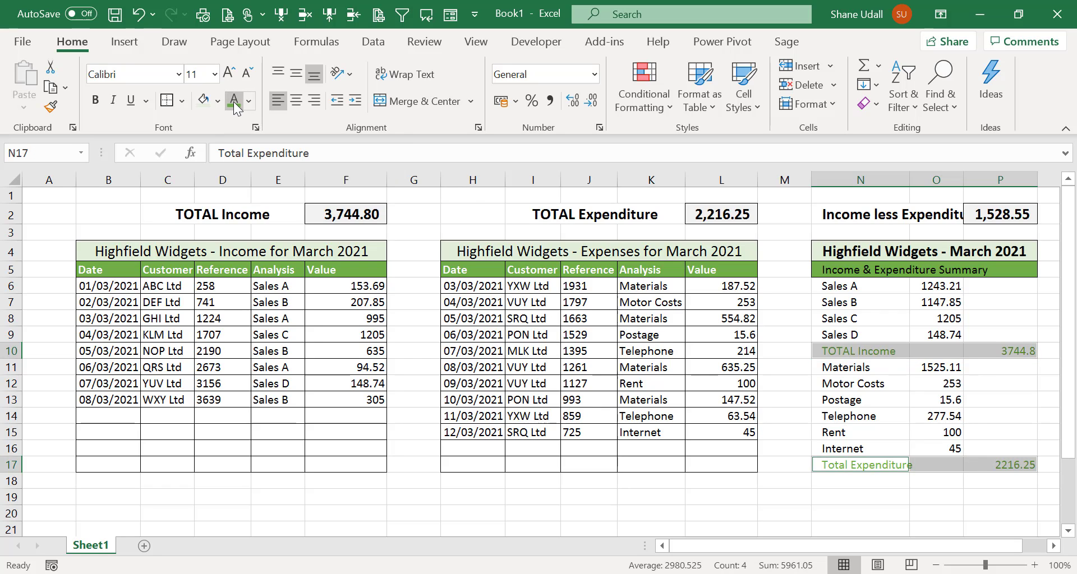
{"action": "left_click", "coordinate": [95, 101]}
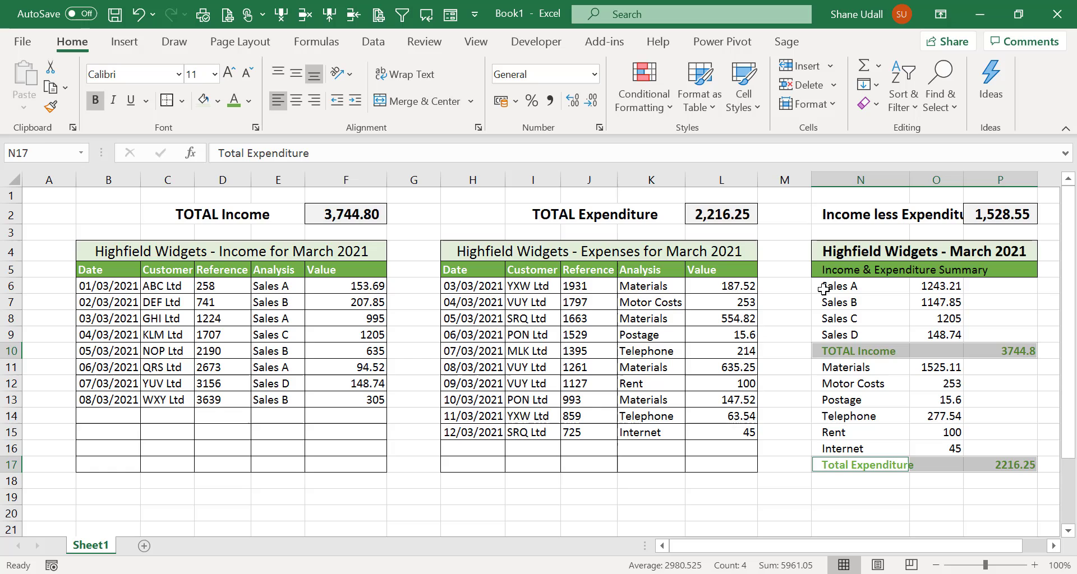
Step: Put an outside border around the summary range N6:P17
{"action": "left_click_drag", "start_coordinate": [822, 287], "coordinate": [1036, 473]}
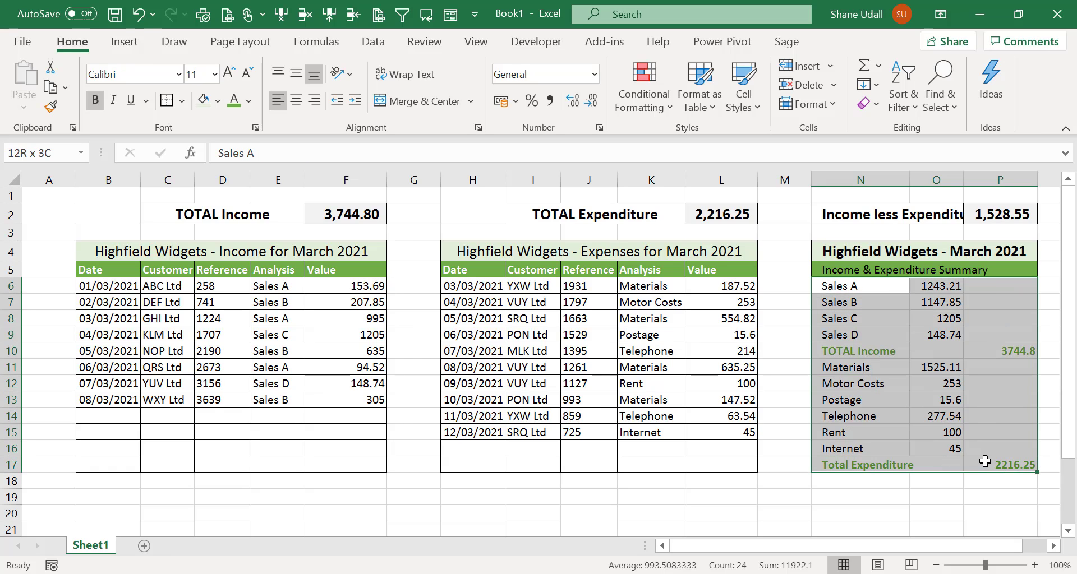
{"action": "left_click", "coordinate": [182, 101]}
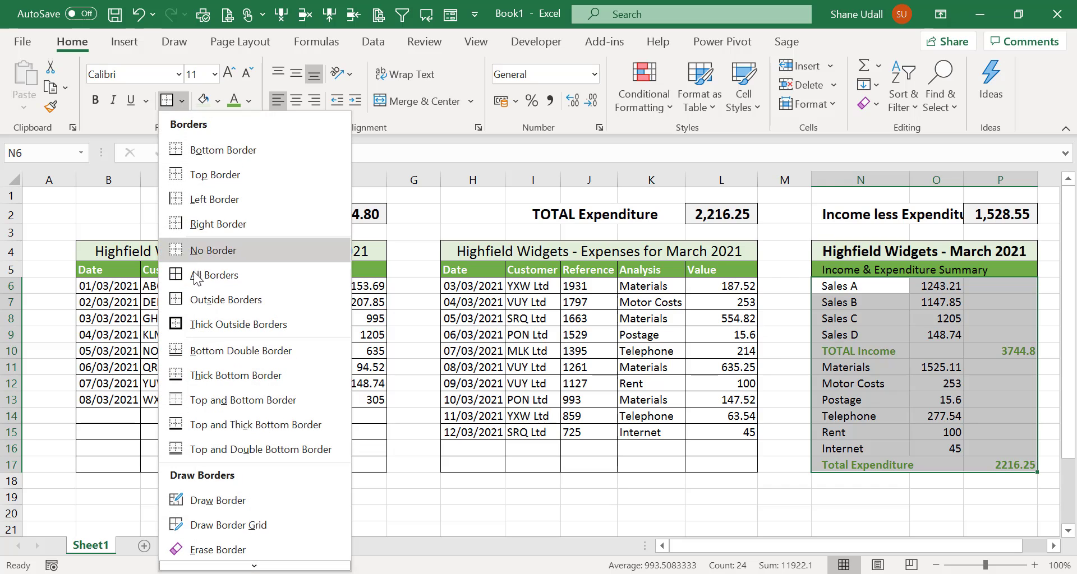
{"action": "left_click", "coordinate": [192, 304]}
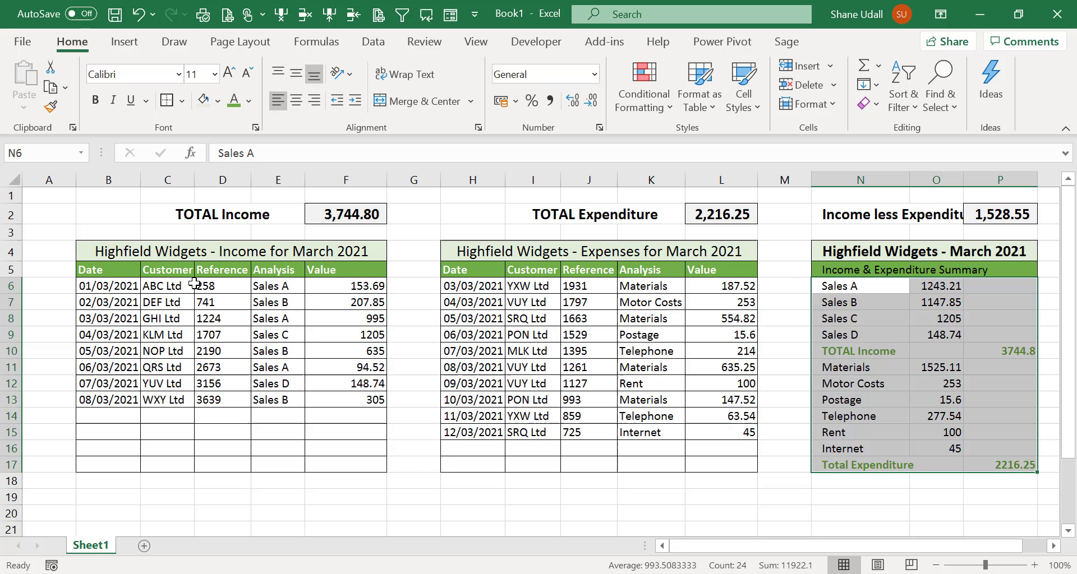
Step: Format F6:F17, L6:L17 and O6:P17 as Number with two decimals and thousands separators
{"action": "left_click_drag", "start_coordinate": [350, 284], "coordinate": [351, 465]}
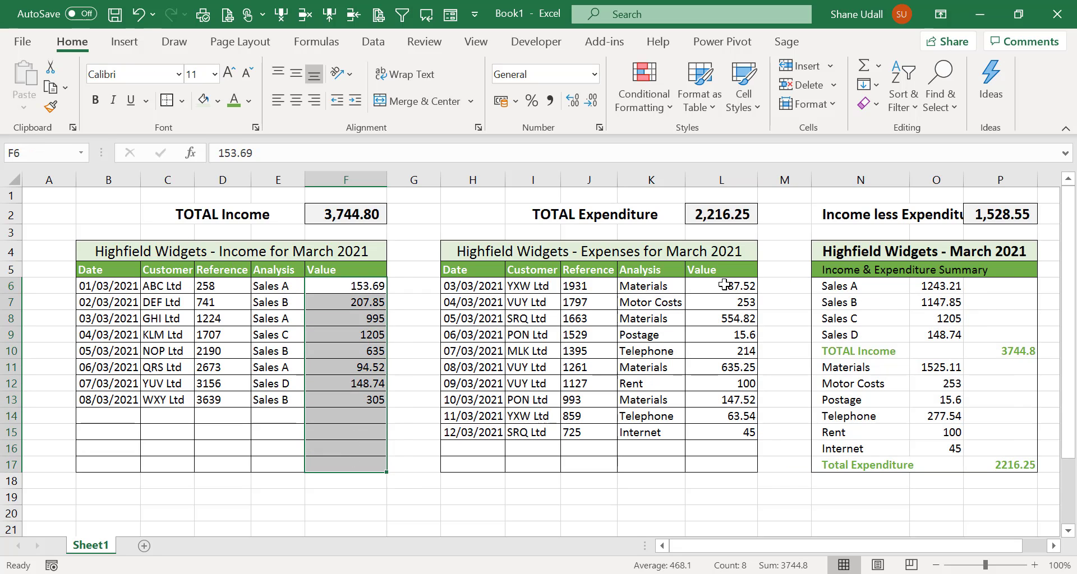
{"action": "left_click_drag", "start_coordinate": [725, 285], "coordinate": [724, 465]}
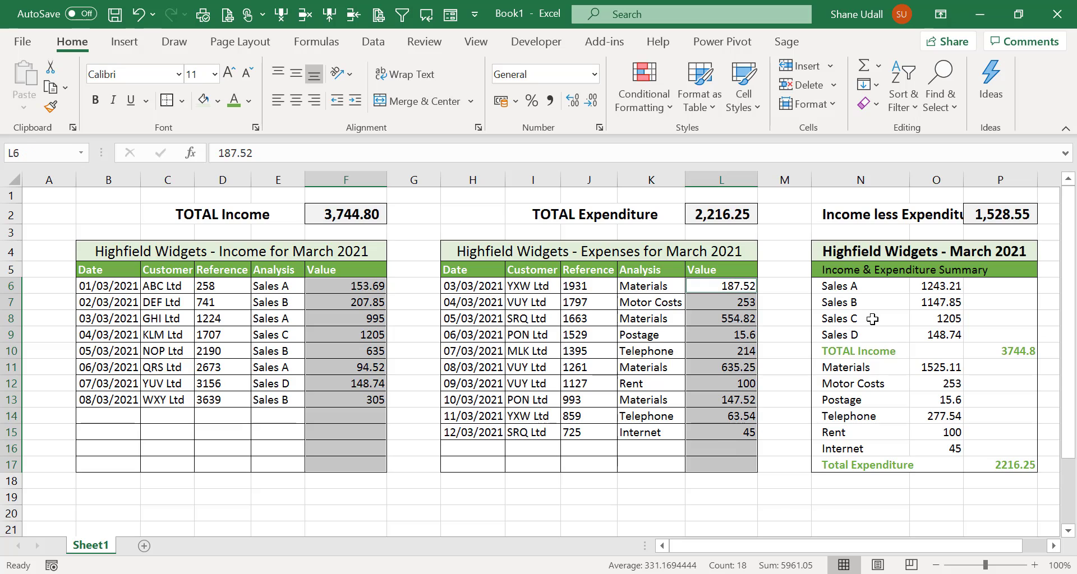
{"action": "left_click_drag", "start_coordinate": [935, 283], "coordinate": [1009, 463]}
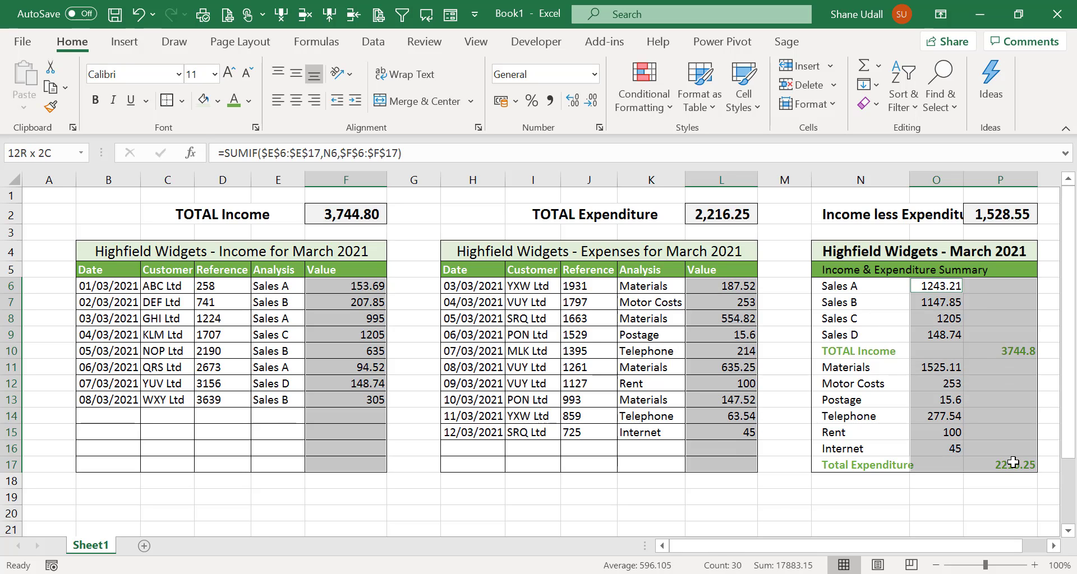
{"action": "right_click", "coordinate": [934, 402]}
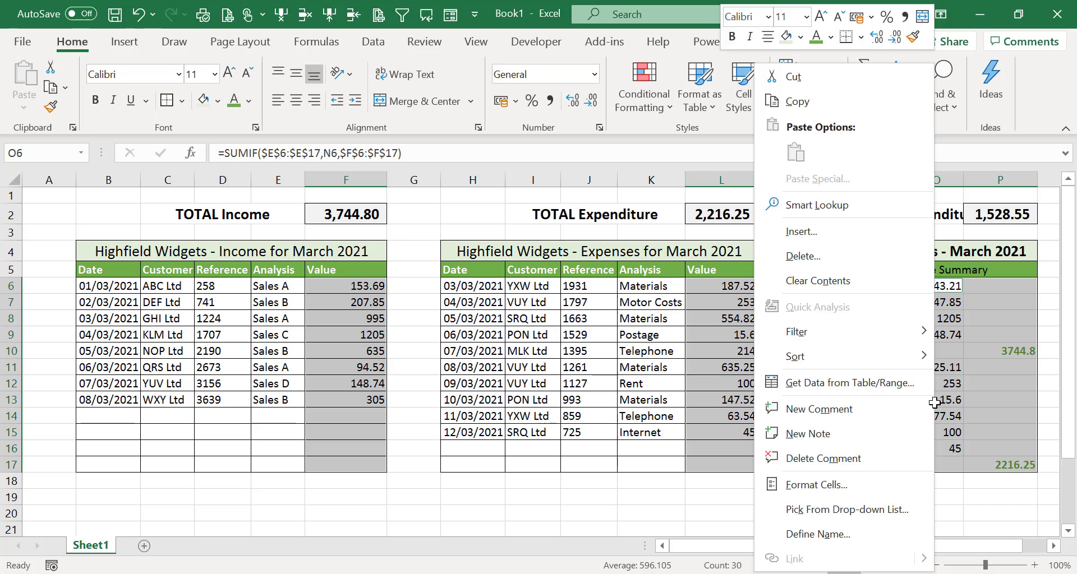
{"action": "left_click", "coordinate": [832, 489]}
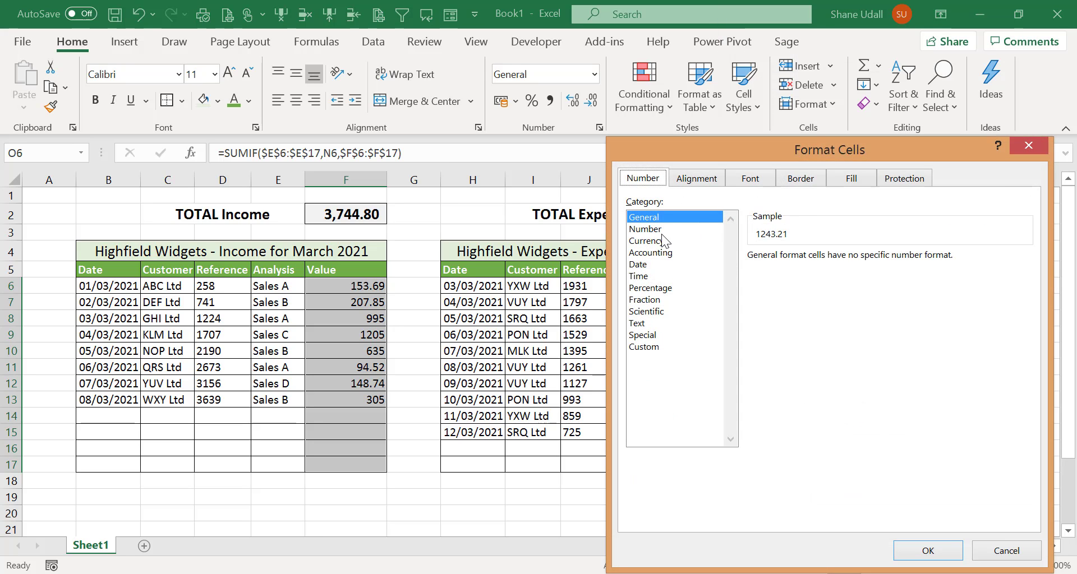
{"action": "left_click", "coordinate": [658, 230]}
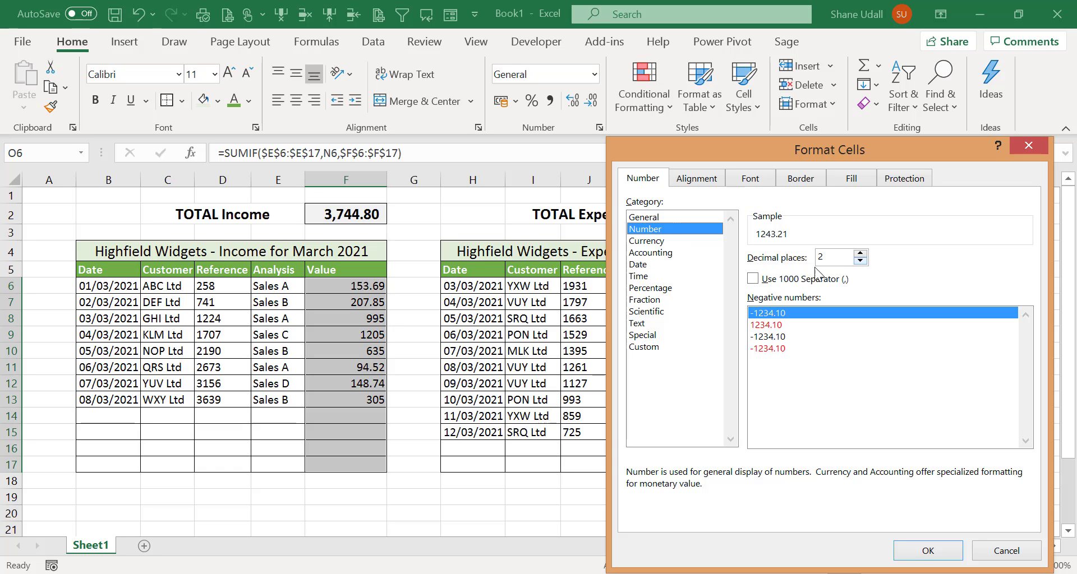
{"action": "left_click", "coordinate": [753, 279]}
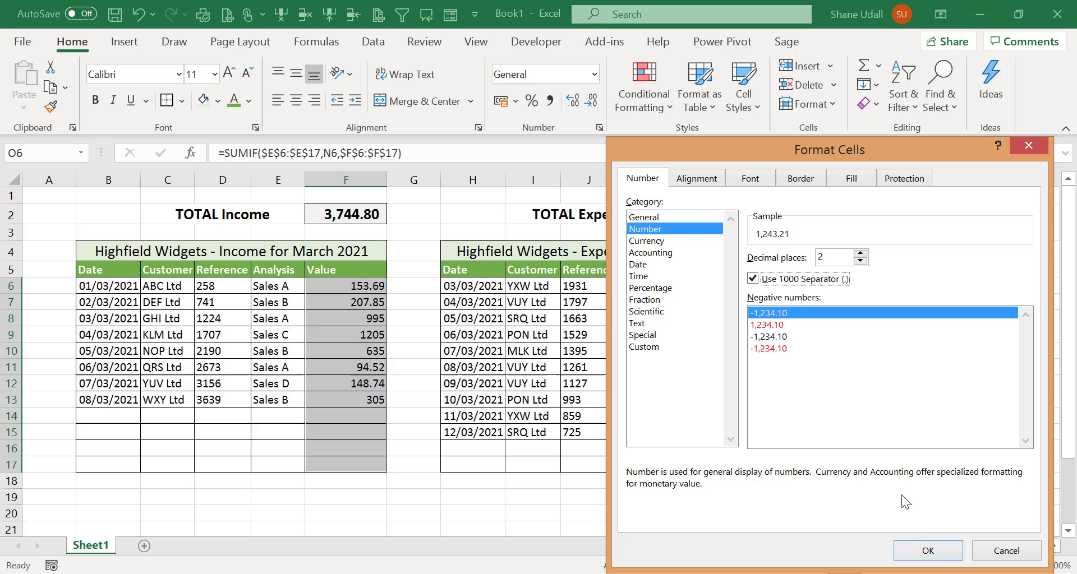
{"action": "left_click", "coordinate": [928, 551]}
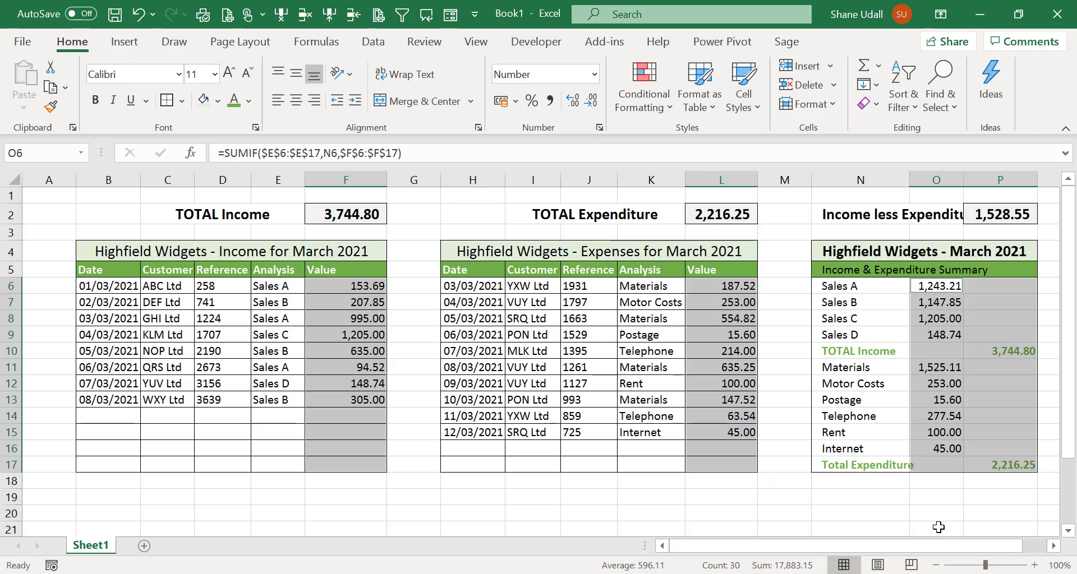
Step: Hide gridlines, narrow spacer columns A, G and M, and widen column N for its label
{"action": "left_click", "coordinate": [234, 44]}
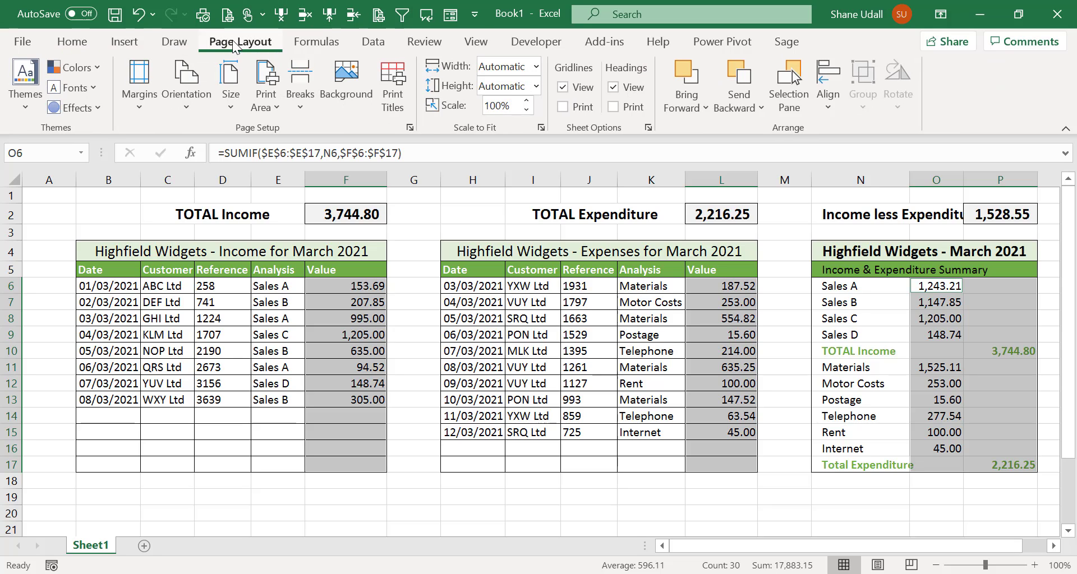
{"action": "left_click", "coordinate": [563, 88]}
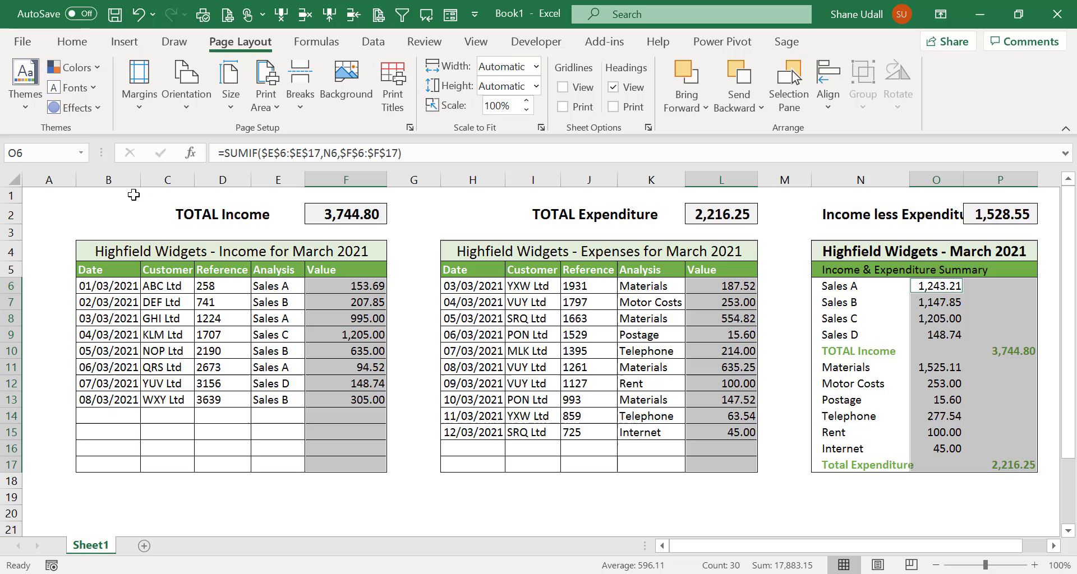
{"action": "left_click_drag", "start_coordinate": [76, 179], "coordinate": [47, 187]}
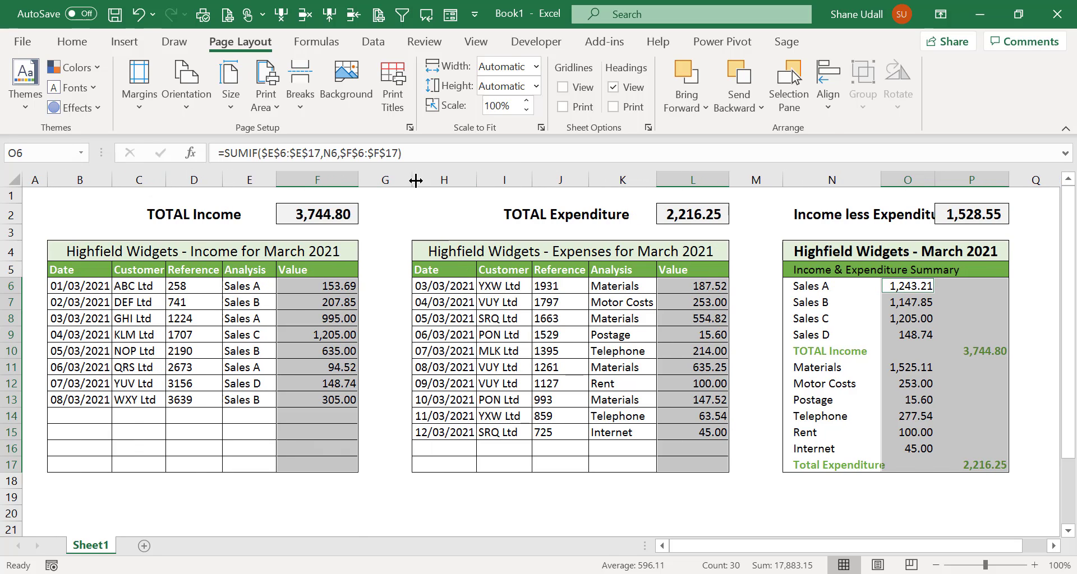
{"action": "left_click_drag", "start_coordinate": [412, 192], "coordinate": [398, 194]}
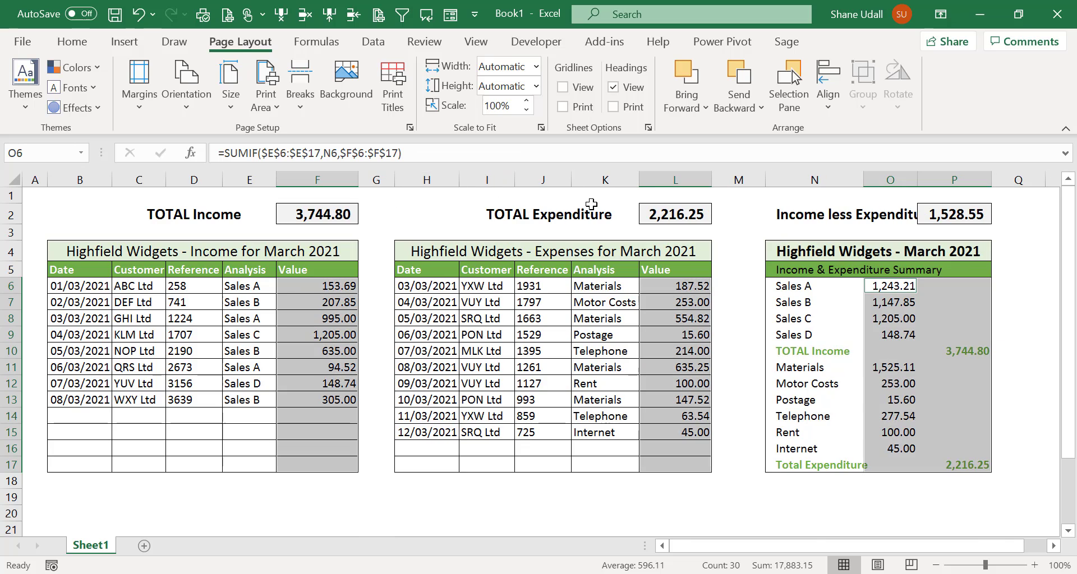
{"action": "left_click_drag", "start_coordinate": [764, 178], "coordinate": [740, 188]}
{"action": "left_click_drag", "start_coordinate": [839, 179], "coordinate": [899, 178]}
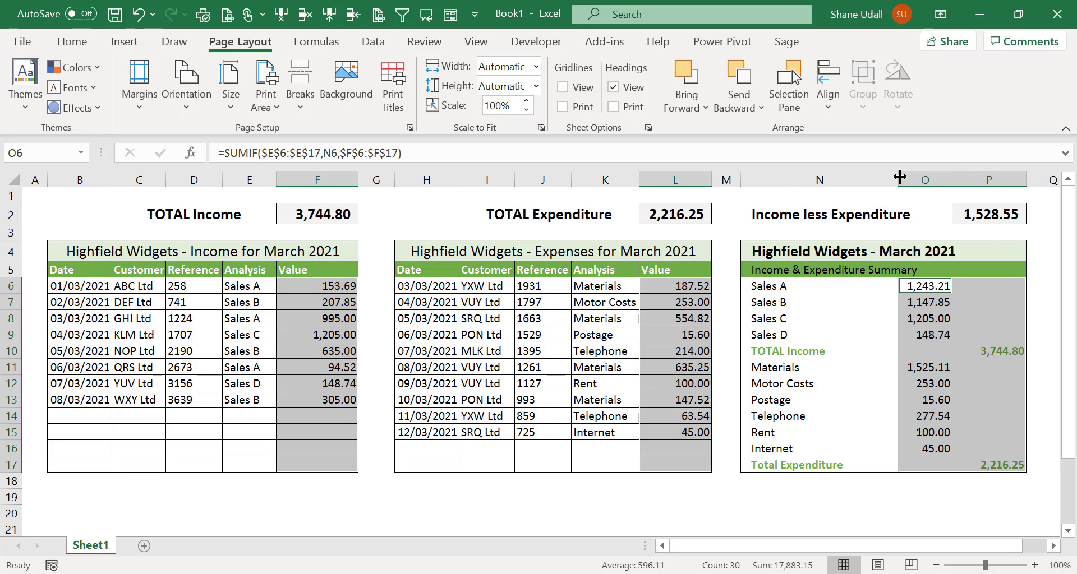
{"action": "left_click", "coordinate": [643, 514]}
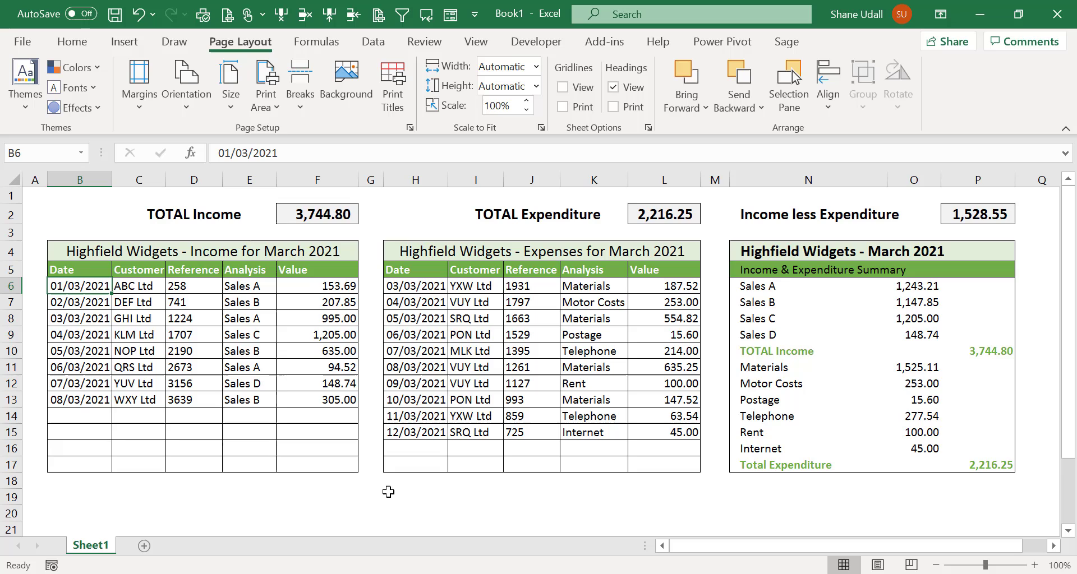
{"action": "left_click_drag", "start_coordinate": [116, 320], "coordinate": [329, 460]}
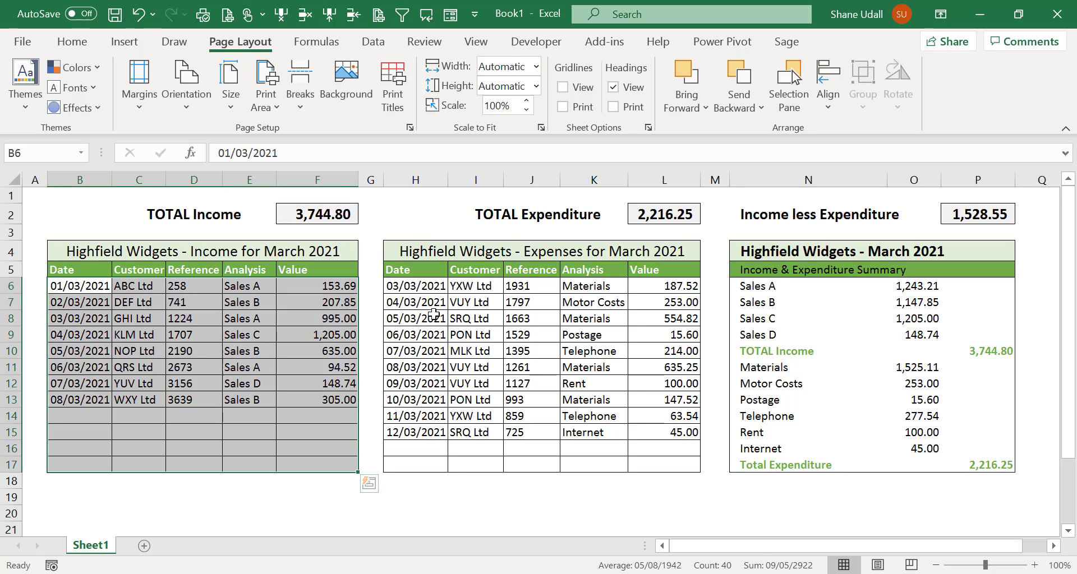
{"action": "left_click_drag", "start_coordinate": [415, 289], "coordinate": [697, 467]}
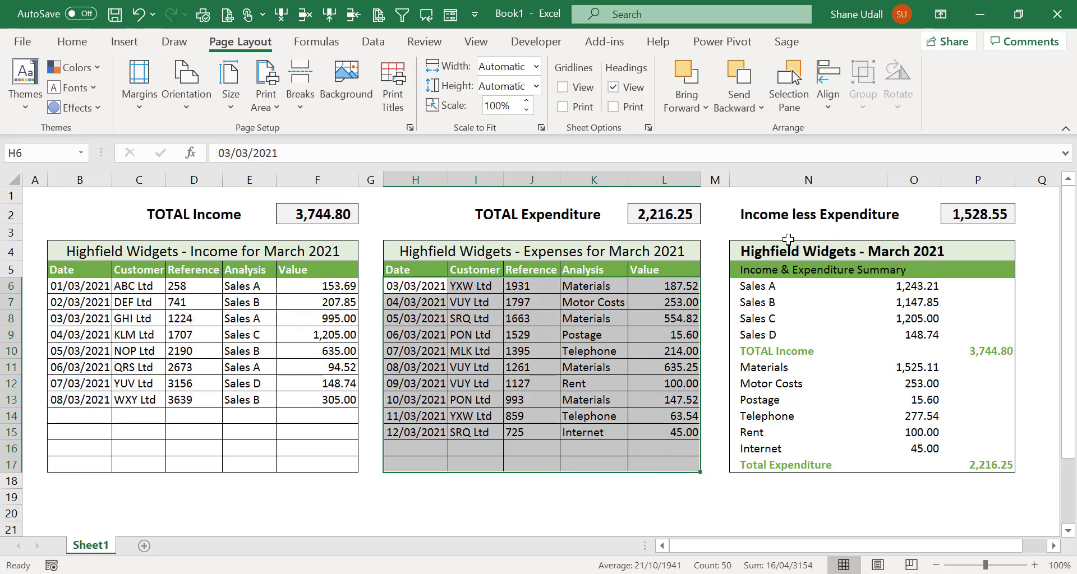